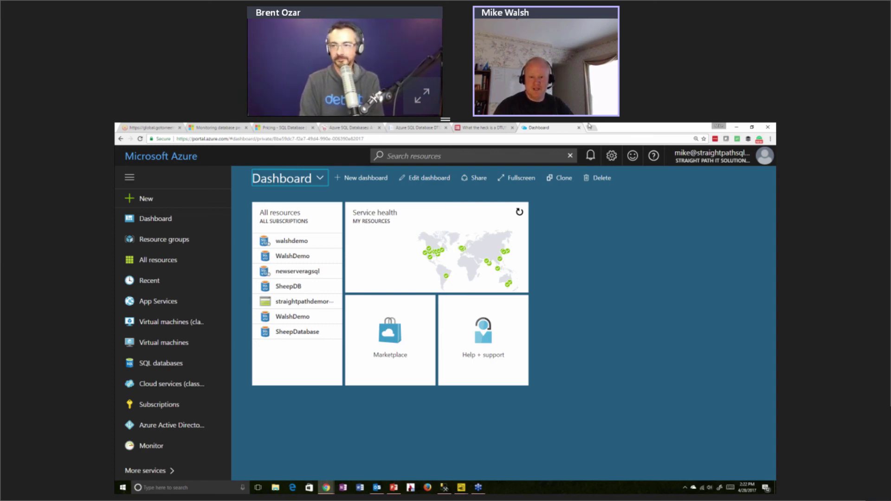
Open Billing to view the two Pay-As-You-Go subscriptions and 579.62 USD billed over 12 months
{"action": "left_click", "coordinate": [591, 334]}
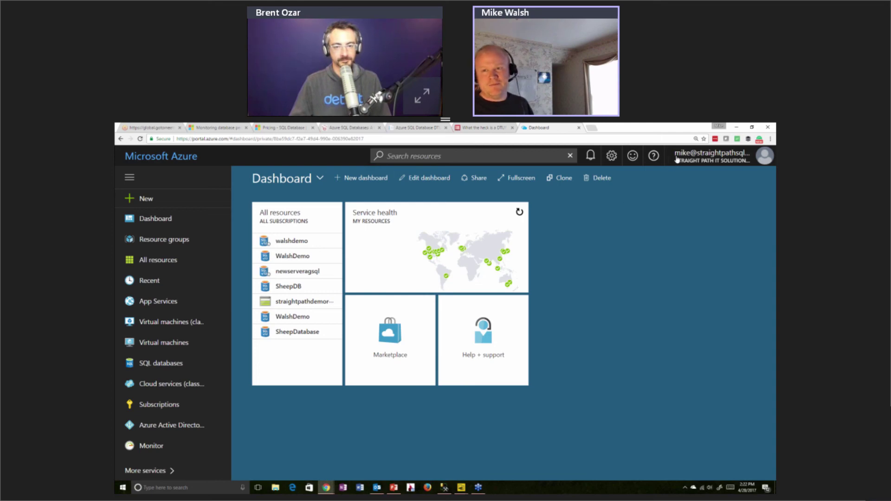
{"action": "mouse_move", "coordinate": [681, 160]}
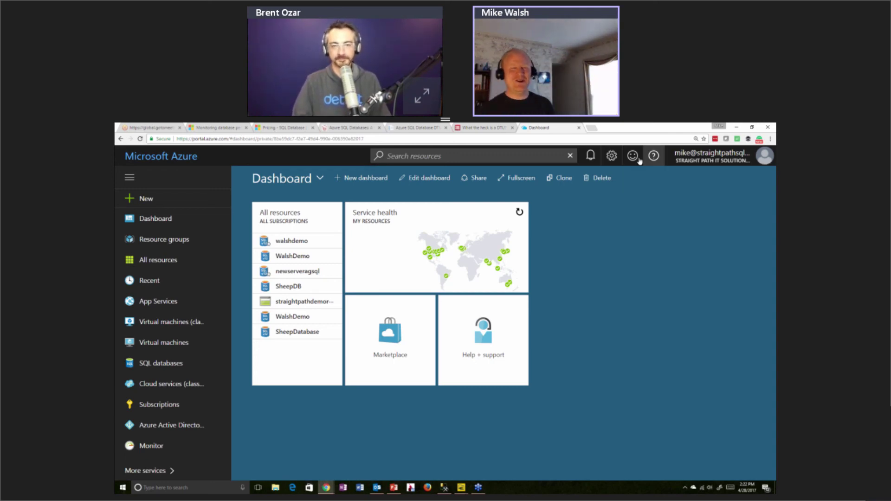
{"action": "mouse_move", "coordinate": [467, 243]}
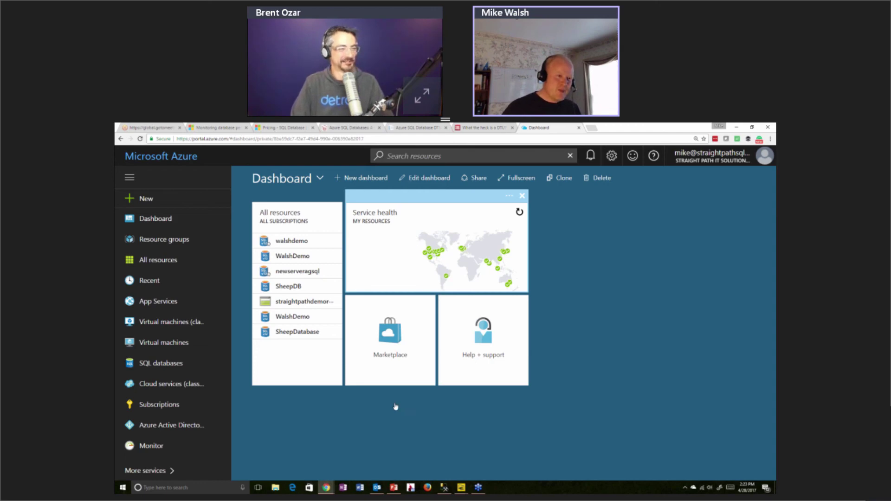
{"action": "scroll", "coordinate": [180, 260], "scroll_direction": "down", "scroll_amount": 3}
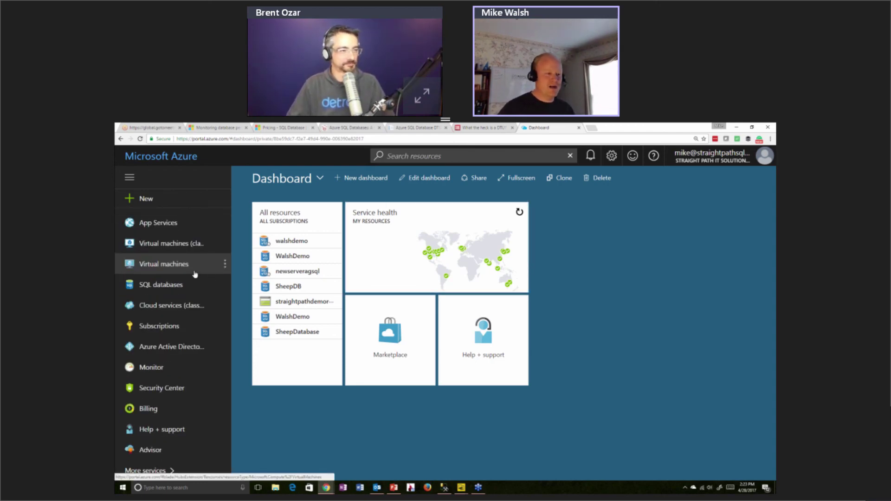
{"action": "left_click", "coordinate": [158, 415]}
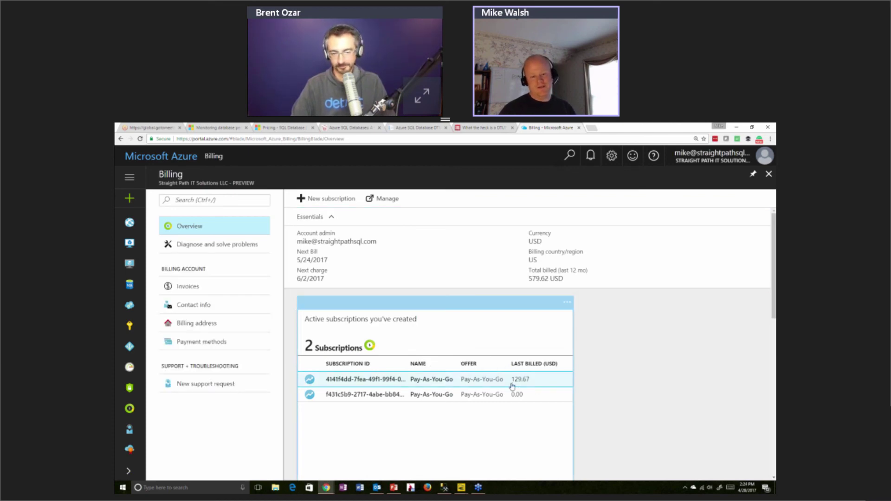
{"action": "scroll", "coordinate": [511, 387], "scroll_direction": "down", "scroll_amount": 10}
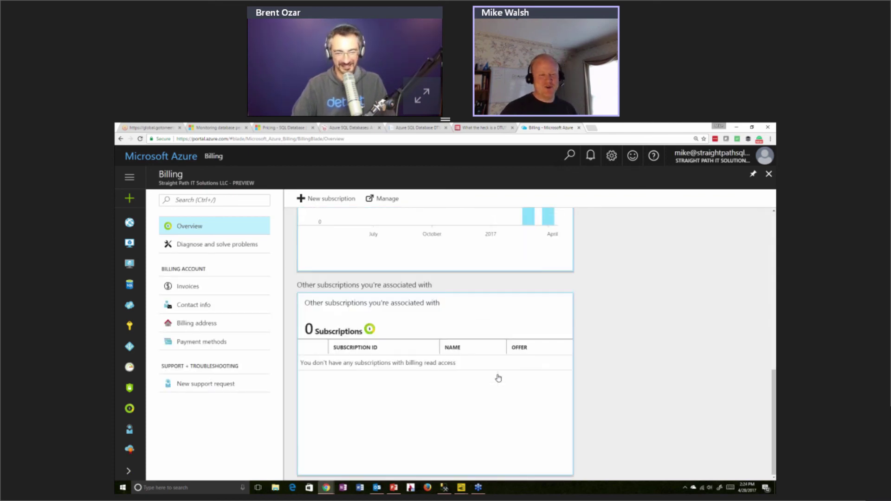
{"action": "scroll", "coordinate": [500, 376], "scroll_direction": "up", "scroll_amount": 10}
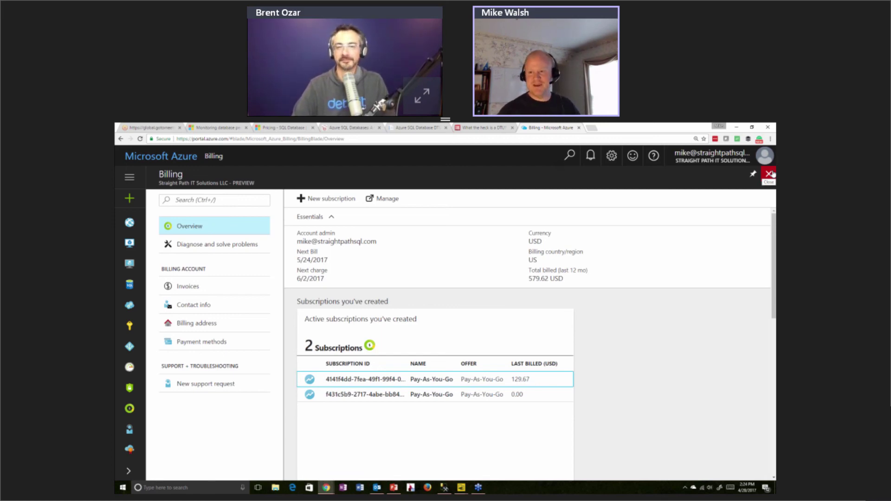
Close the Billing blade to get back to the Dashboard's All resources list and select the page address
{"action": "left_click", "coordinate": [770, 174]}
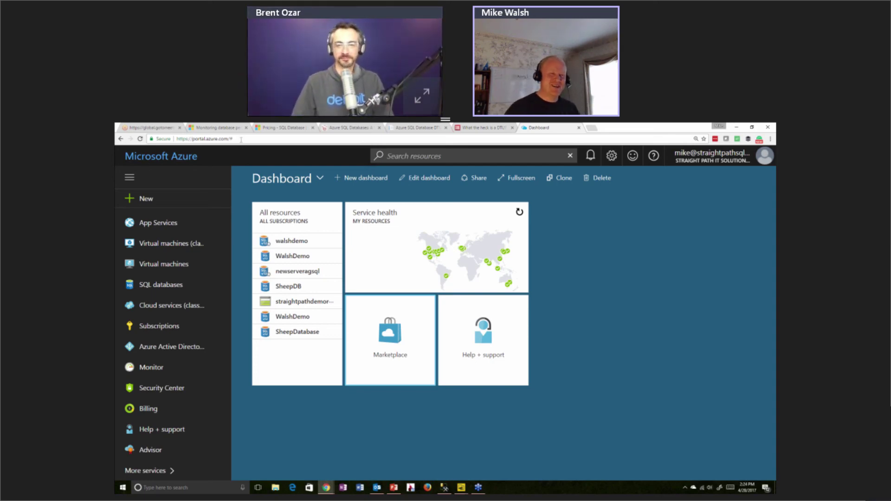
{"action": "left_click", "coordinate": [241, 139]}
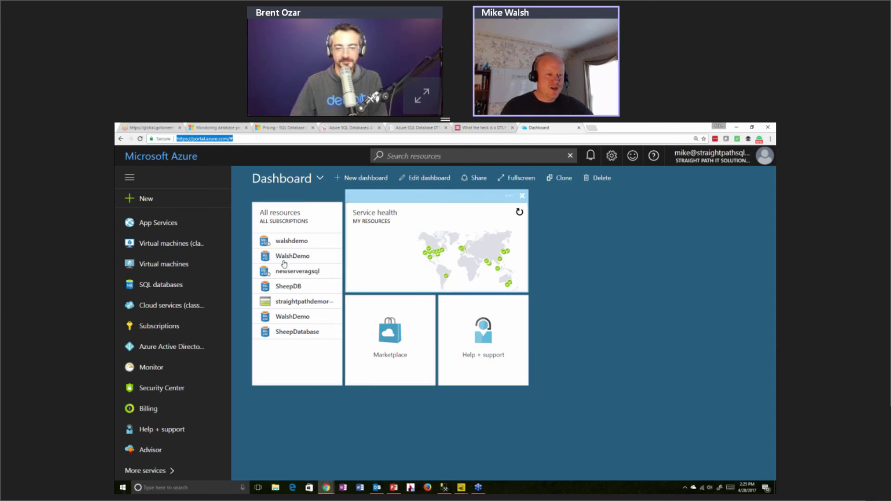
{"action": "scroll", "coordinate": [202, 265], "scroll_direction": "up", "scroll_amount": 3}
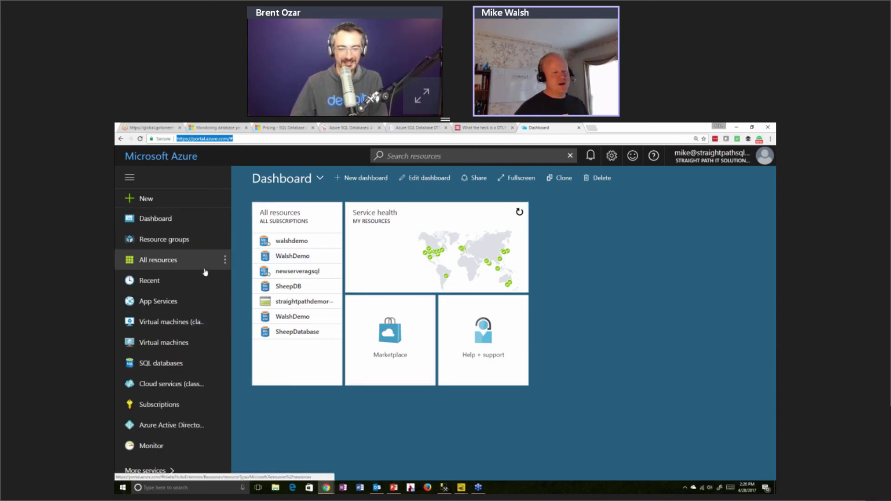
{"action": "scroll", "coordinate": [195, 334], "scroll_direction": "down", "scroll_amount": 3}
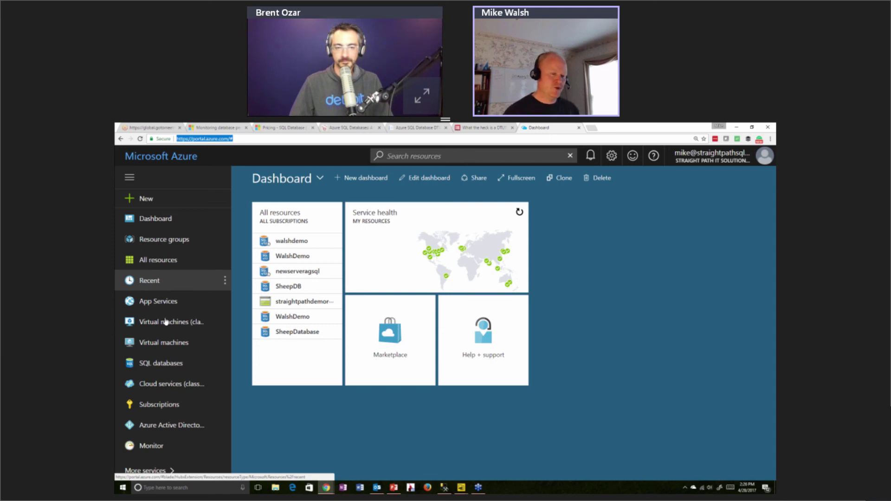
Show the SQL databases list with its four online databases, servers, tiers and locations
{"action": "left_click", "coordinate": [154, 362]}
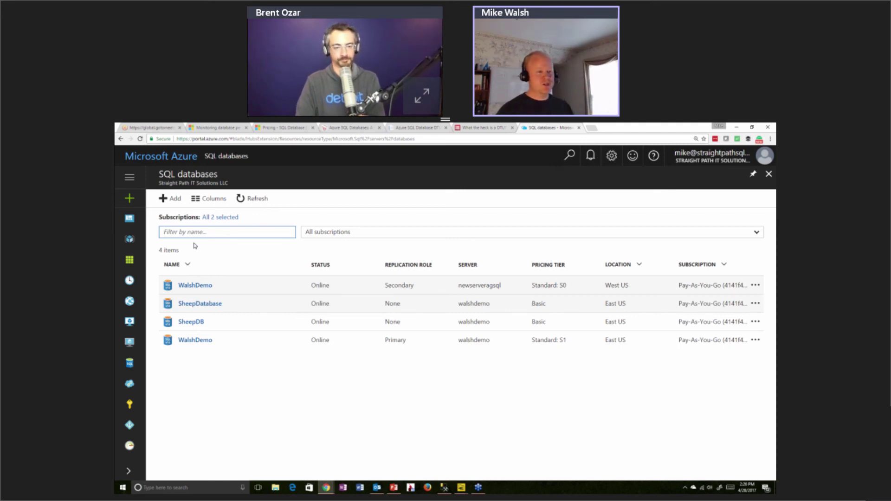
Begin a new SQL database named GroupBy on the first Pay-As-You-Go subscription
{"action": "left_click", "coordinate": [172, 207]}
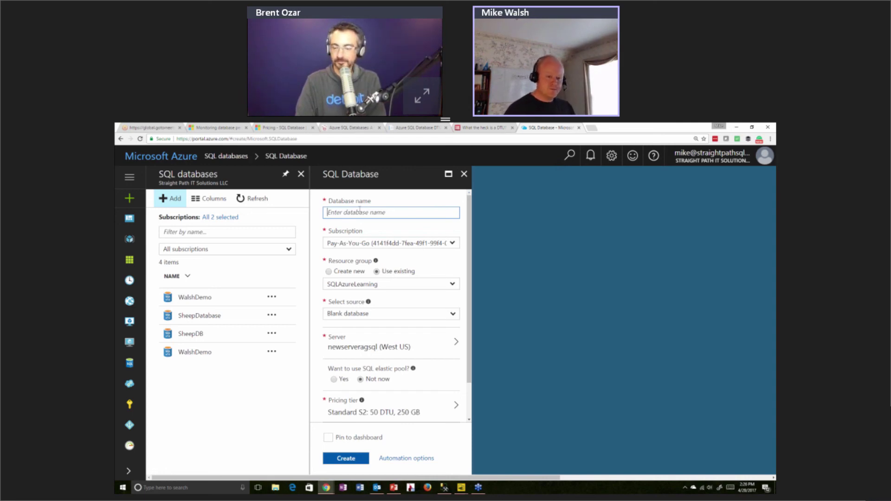
{"action": "scroll", "coordinate": [403, 314], "scroll_direction": "down", "scroll_amount": 2}
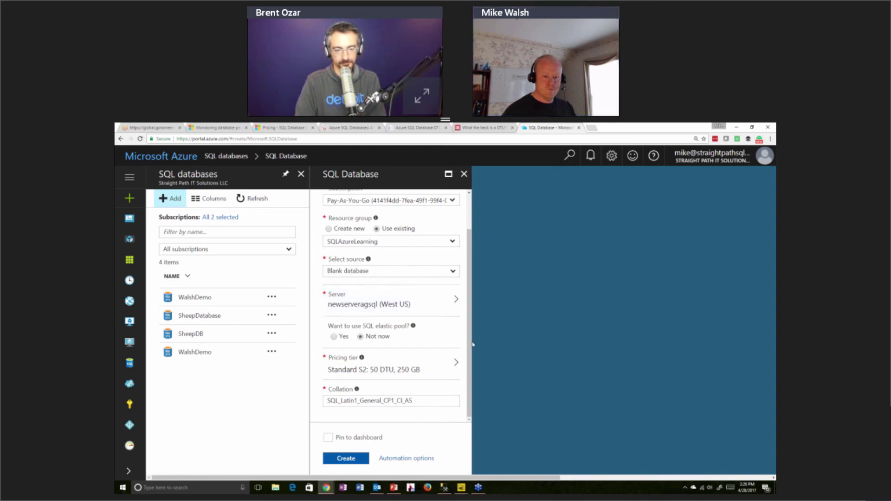
{"action": "scroll", "coordinate": [399, 260], "scroll_direction": "up", "scroll_amount": 2}
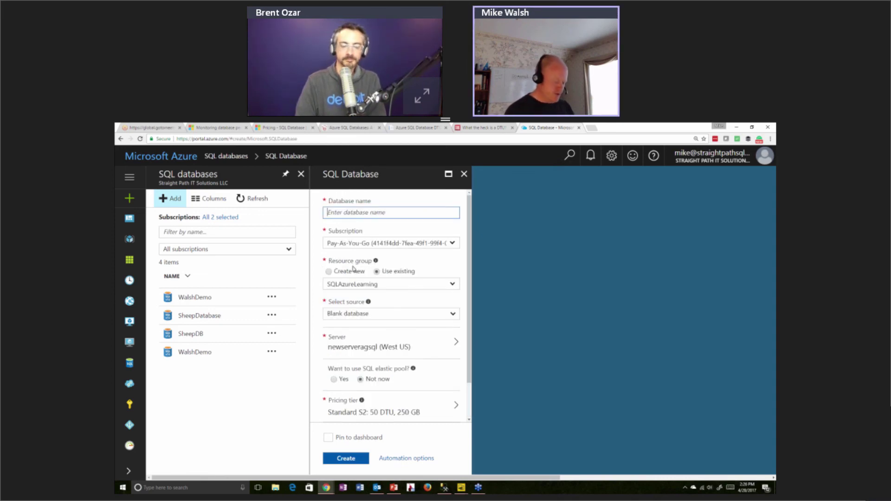
{"action": "type", "text": "GroupBy"}
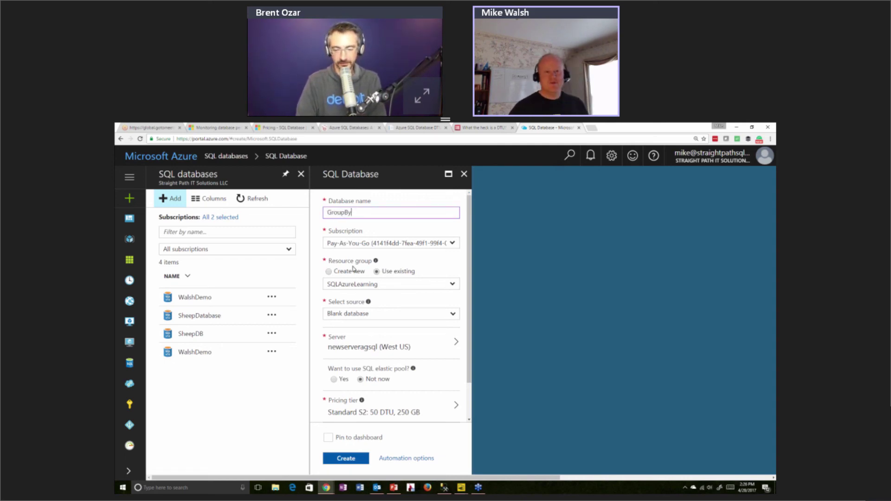
{"action": "key", "text": "Tab"}
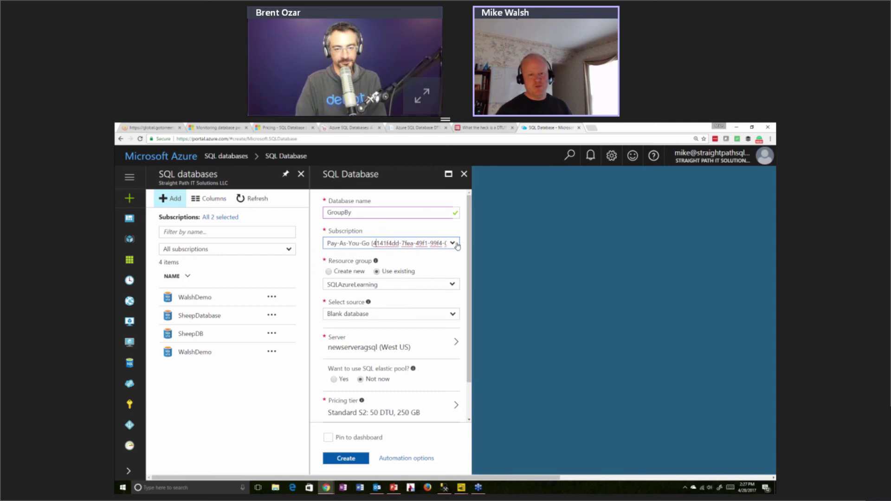
{"action": "left_click", "coordinate": [453, 244]}
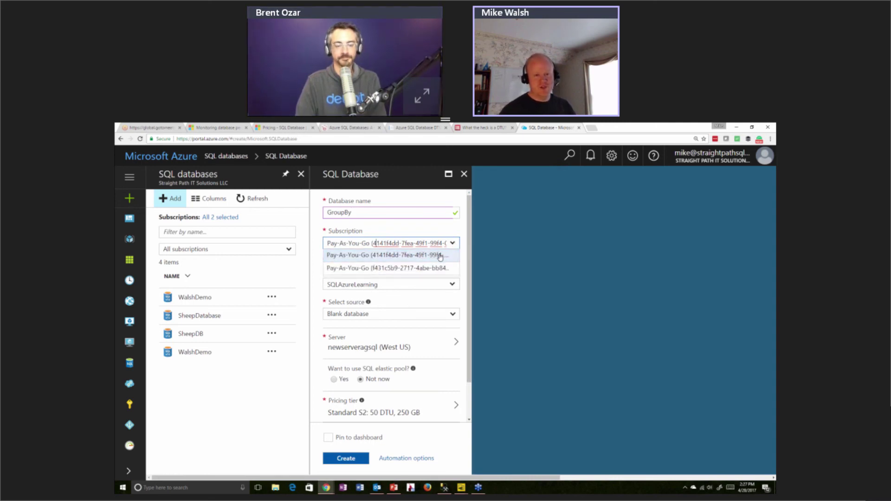
{"action": "left_click", "coordinate": [440, 257]}
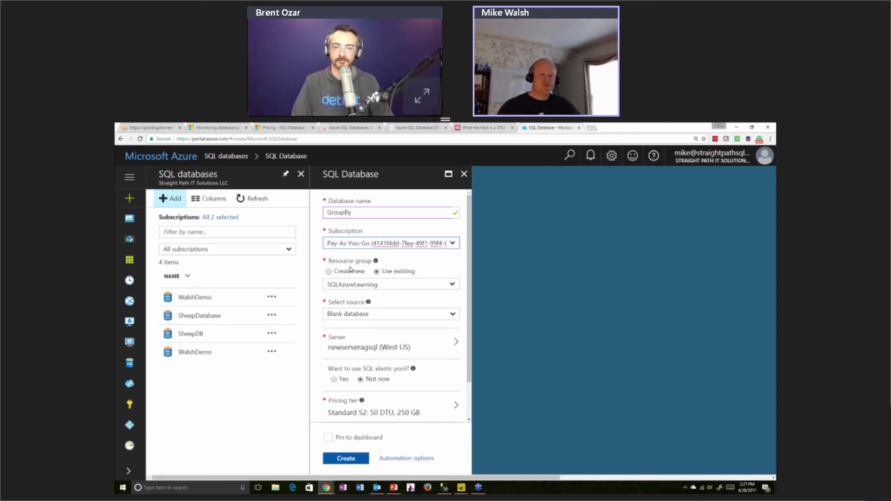
Keep Blank database as the source and list the newserveragsql and walshdemo server options
{"action": "left_click", "coordinate": [386, 313]}
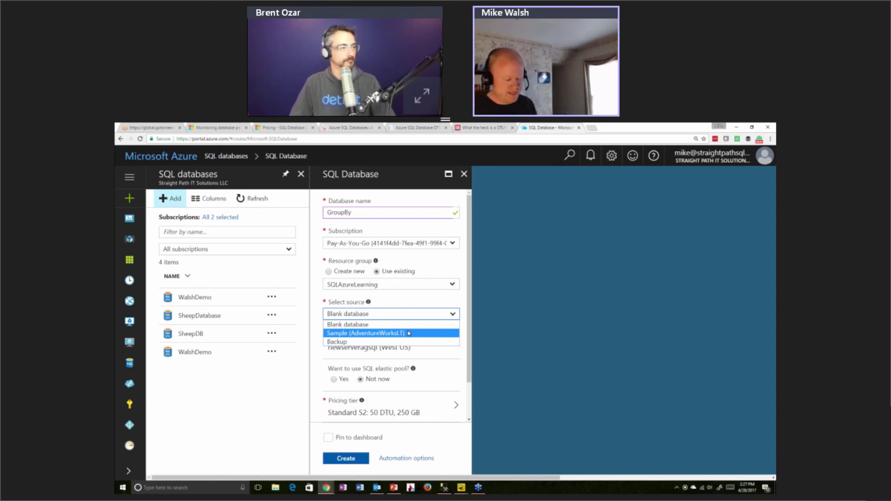
{"action": "left_click", "coordinate": [408, 325]}
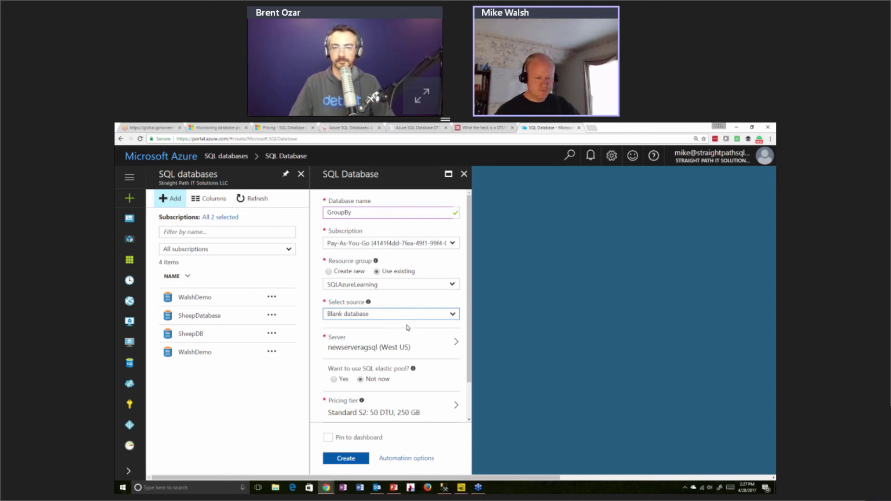
{"action": "scroll", "coordinate": [418, 320], "scroll_direction": "down", "scroll_amount": 1}
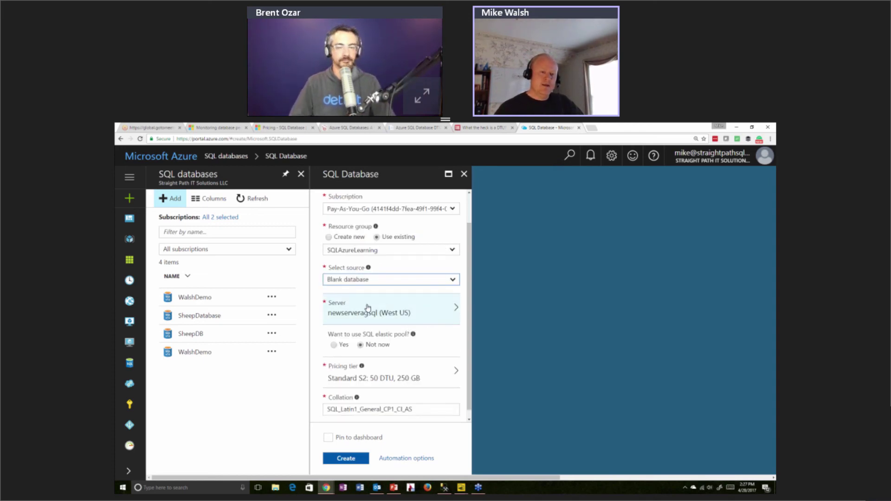
{"action": "left_click", "coordinate": [343, 320]}
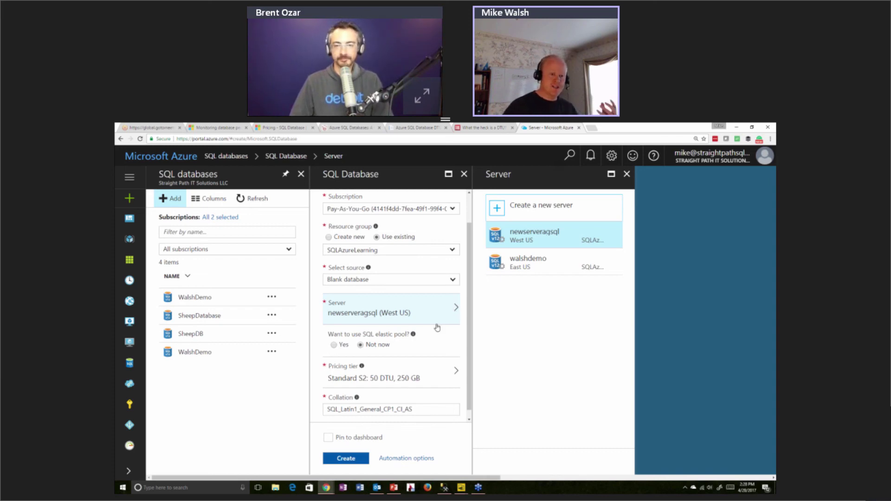
Reopen the server choice and start creating a new server instead of newserveragsql
{"action": "scroll", "coordinate": [427, 359], "scroll_direction": "down", "scroll_amount": 1}
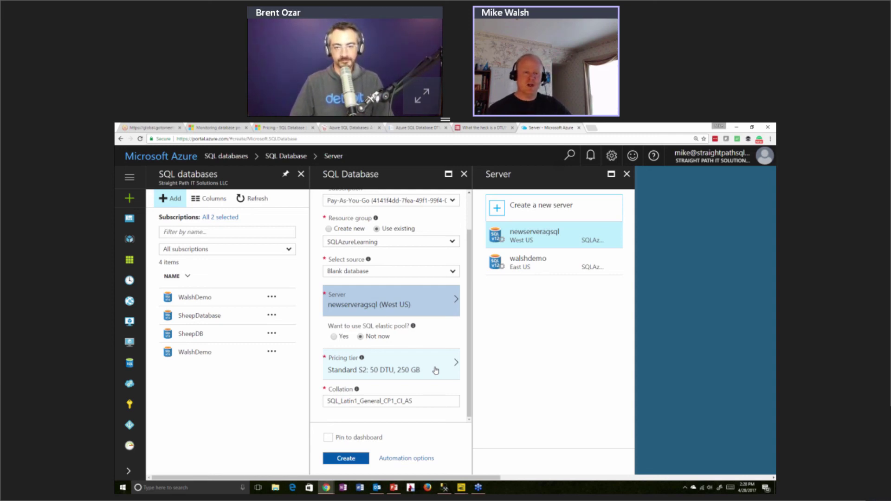
{"action": "left_click", "coordinate": [450, 303]}
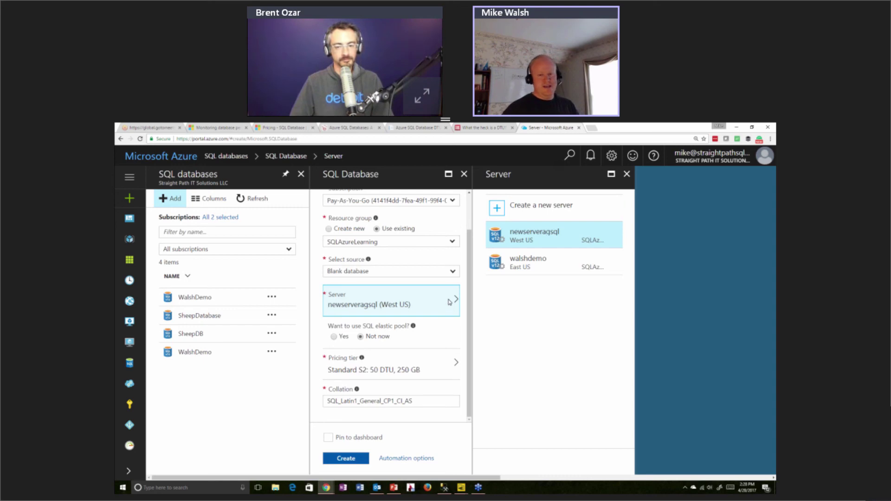
{"action": "left_click", "coordinate": [515, 206]}
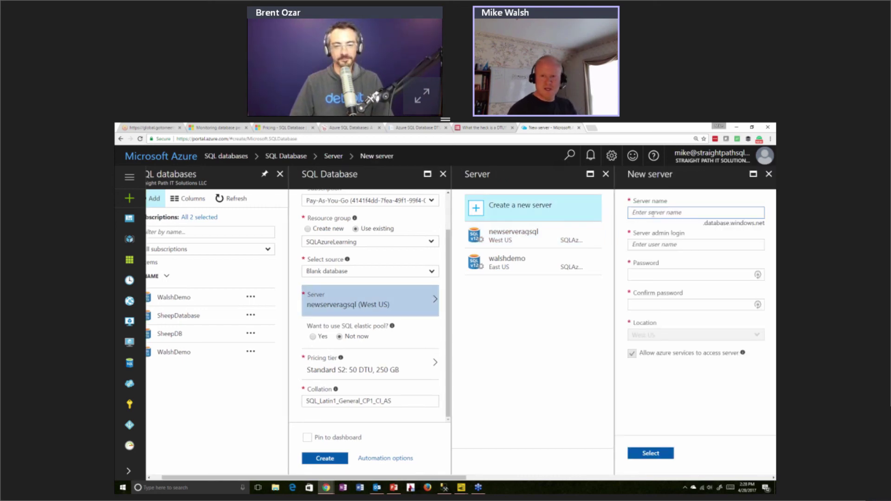
Try several server names, including msdn, test, hockey and pigfarm, looking for an available one
{"action": "type", "text": "brent"}
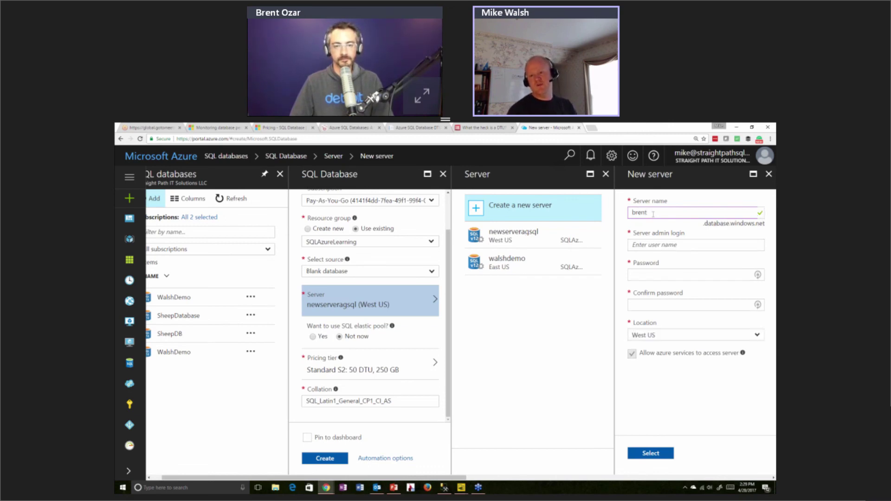
{"action": "type", "text": "ozar"}
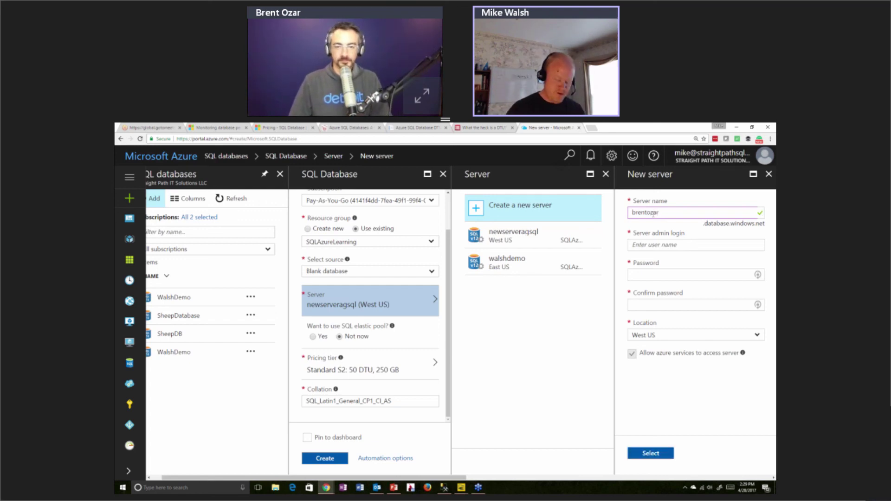
{"action": "double_click", "coordinate": [653, 214]}
{"action": "type", "text": "msdn"}
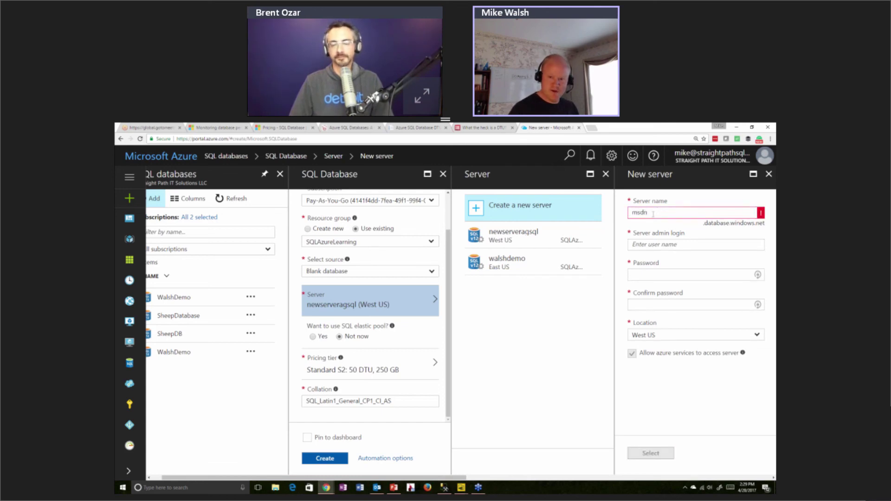
{"action": "double_click", "coordinate": [654, 214]}
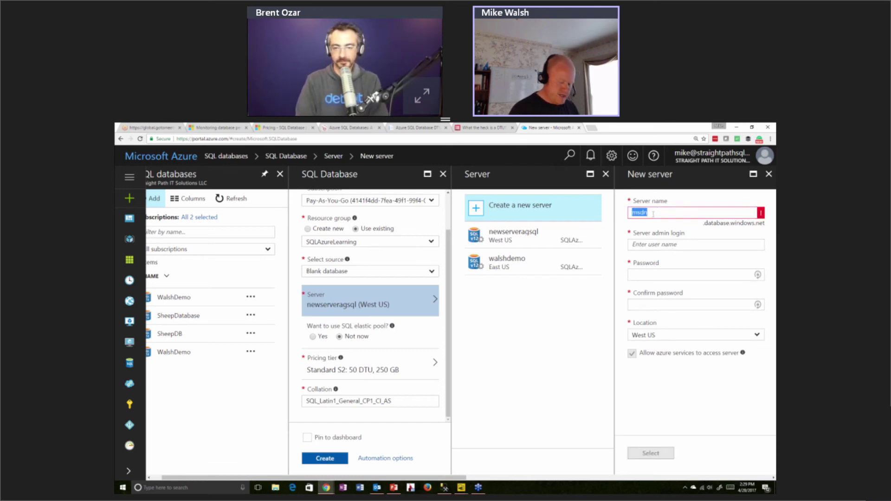
{"action": "type", "text": "test"}
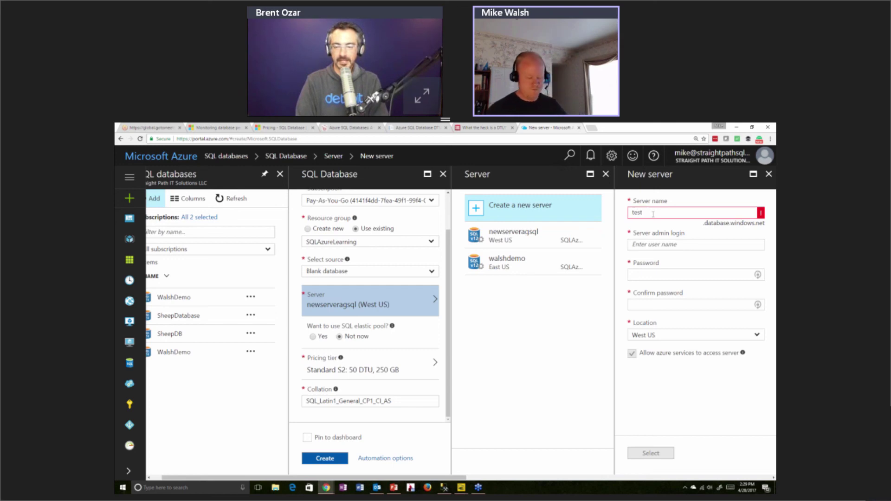
{"action": "double_click", "coordinate": [653, 214]}
{"action": "type", "text": "hockey"}
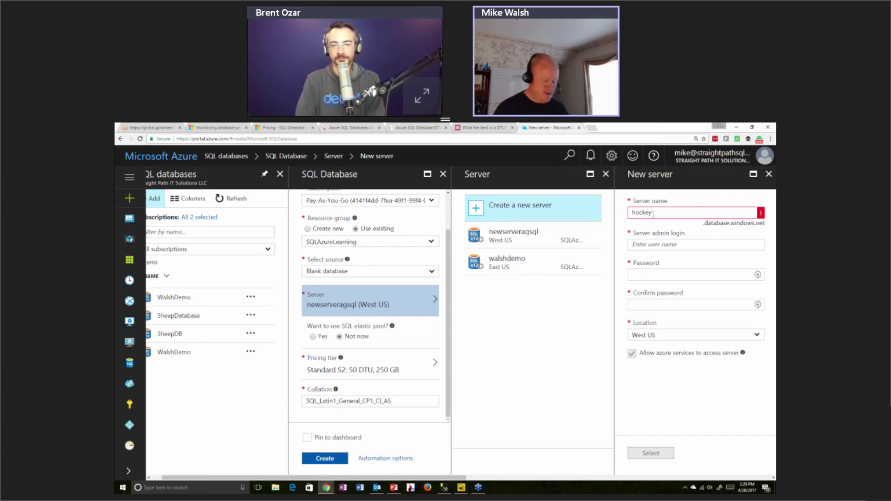
{"action": "double_click", "coordinate": [653, 213]}
{"action": "type", "text": "pigfarm"}
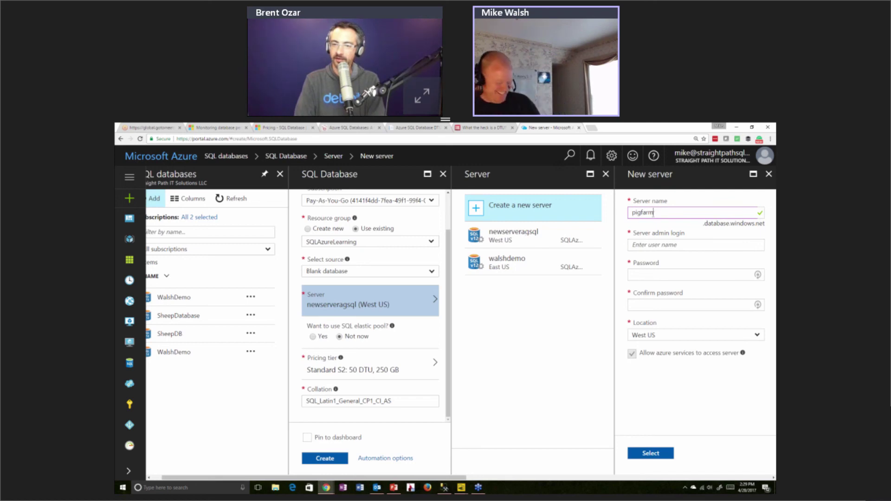
{"action": "double_click", "coordinate": [654, 214]}
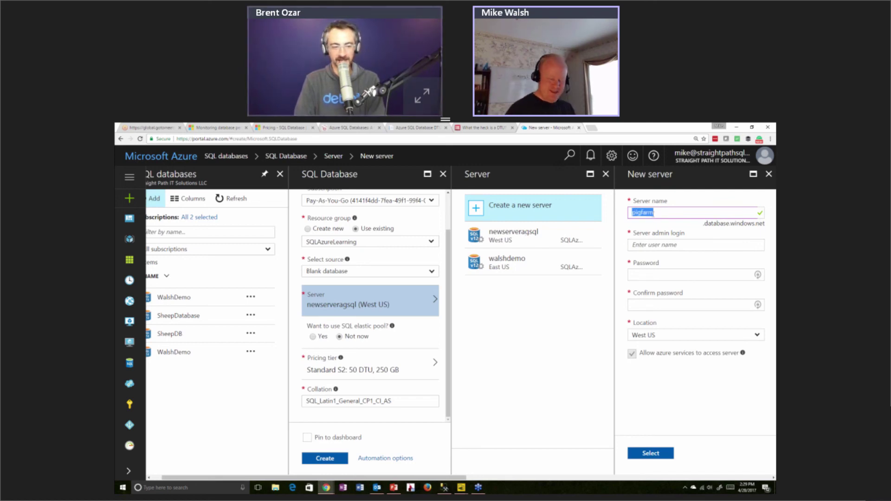
{"action": "key", "text": "BackSpace"}
{"action": "type", "text": "bre"}
{"action": "key", "text": "BackSpace"}
{"action": "key", "text": "BackSpace"}
{"action": "key", "text": "BackSpace"}
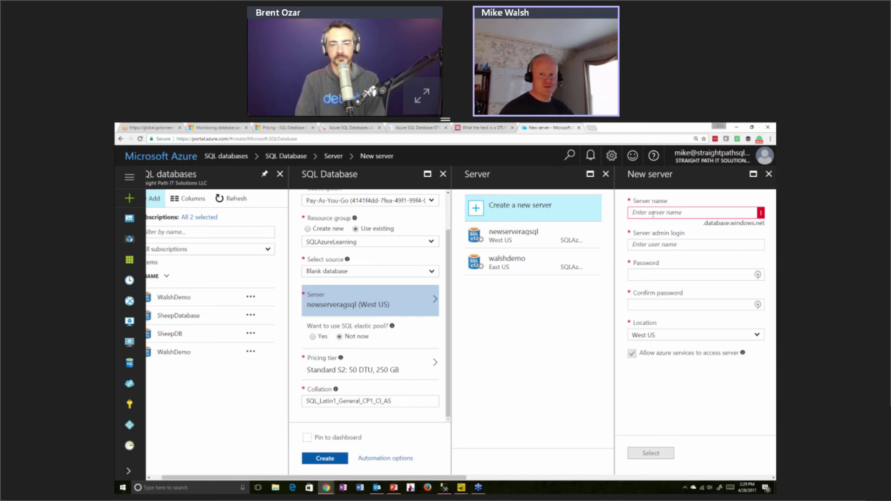
{"action": "type", "text": "joe"}
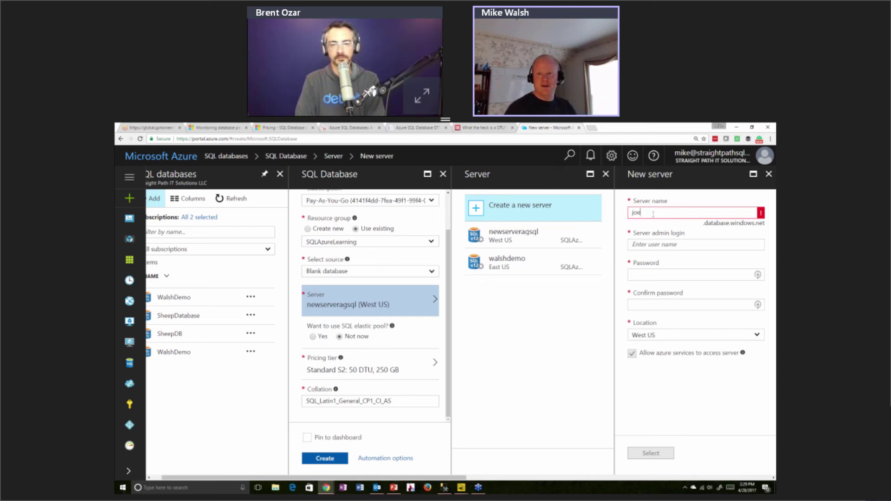
{"action": "key", "text": "BackSpace"}
{"action": "key", "text": "BackSpace"}
{"action": "key", "text": "BackSpace"}
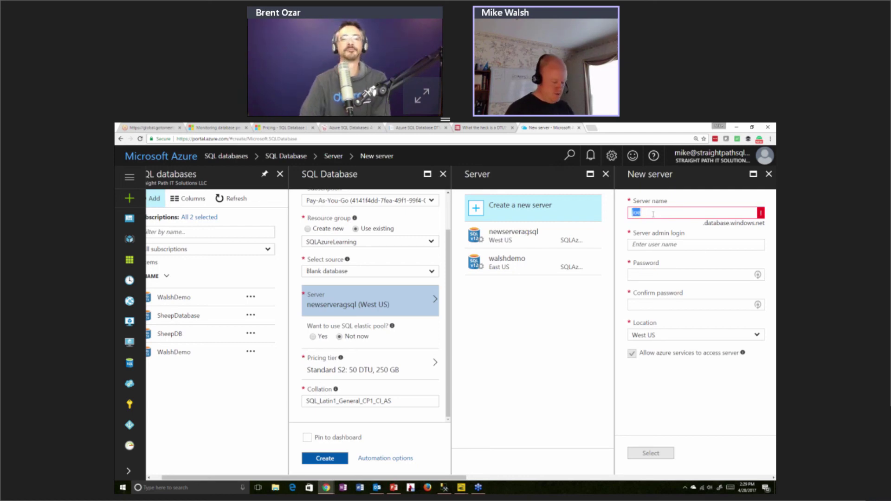
{"action": "type", "text": "brentozar"}
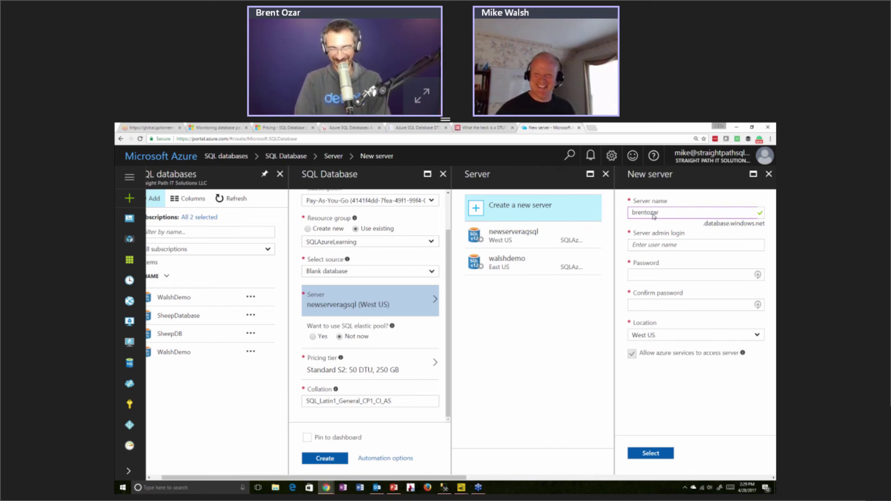
Append groupby to the server name so it passes, then fill in the server admin login
{"action": "left_click", "coordinate": [666, 246]}
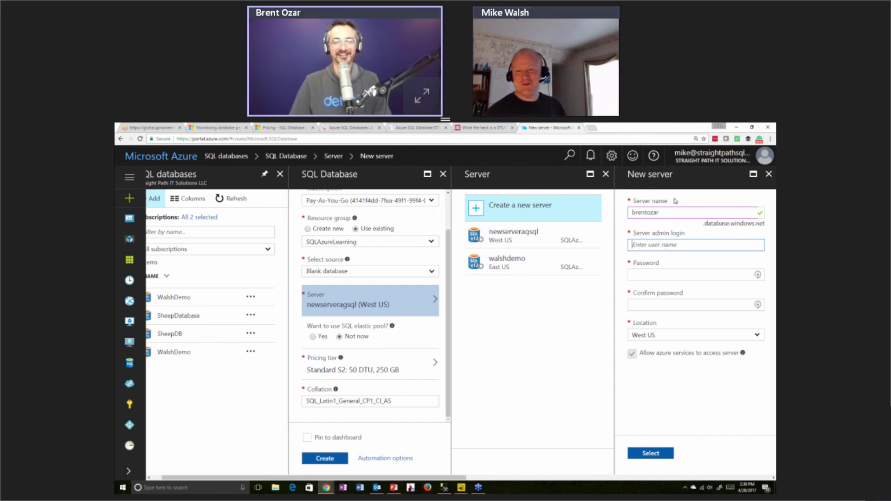
{"action": "left_click", "coordinate": [670, 215]}
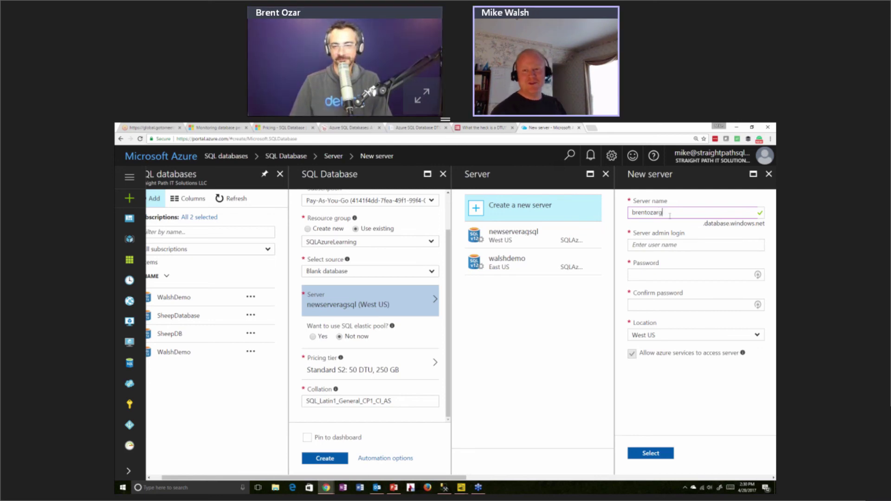
{"action": "type", "text": "groupby"}
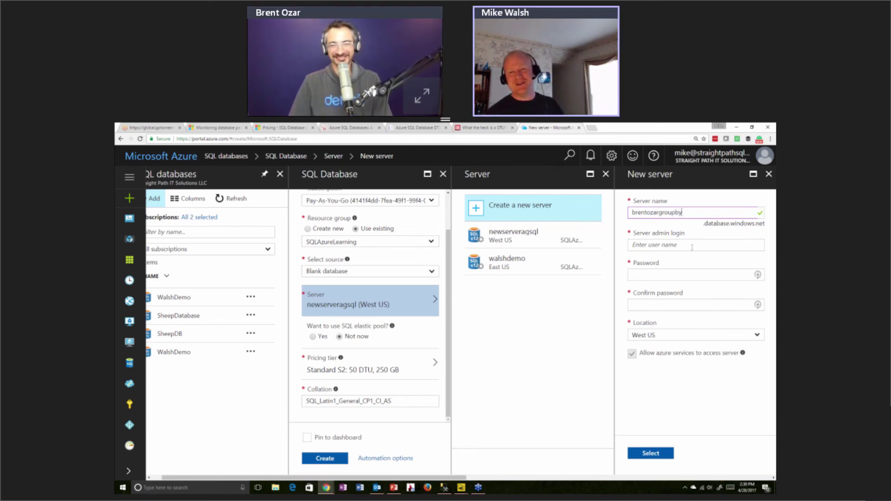
{"action": "left_click", "coordinate": [692, 247]}
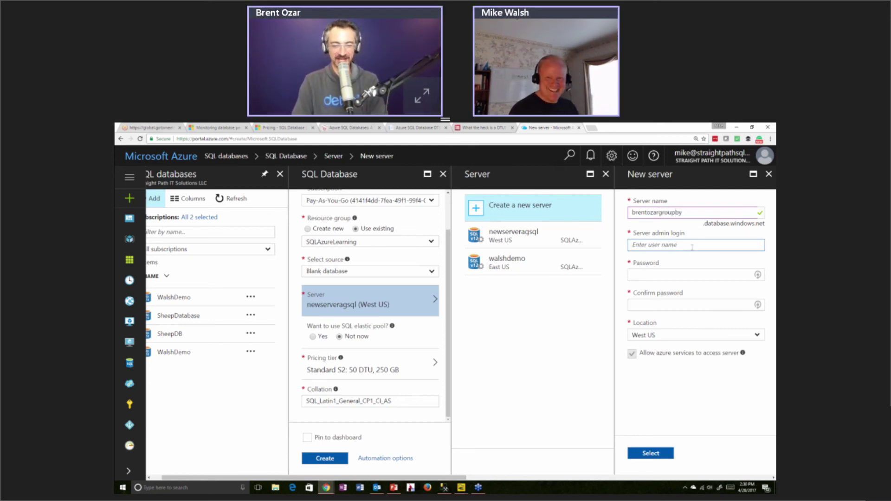
{"action": "type", "text": "mwalsh_a"}
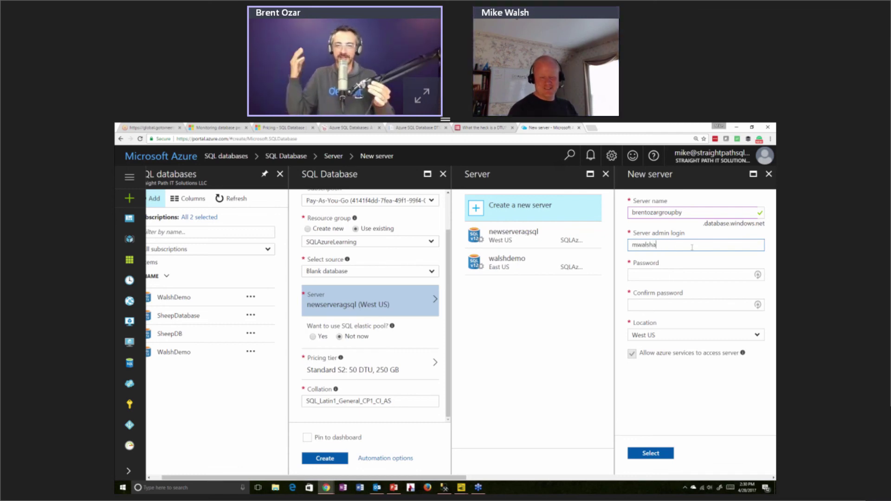
{"action": "type", "text": "dmin"}
{"action": "key", "text": "Tab"}
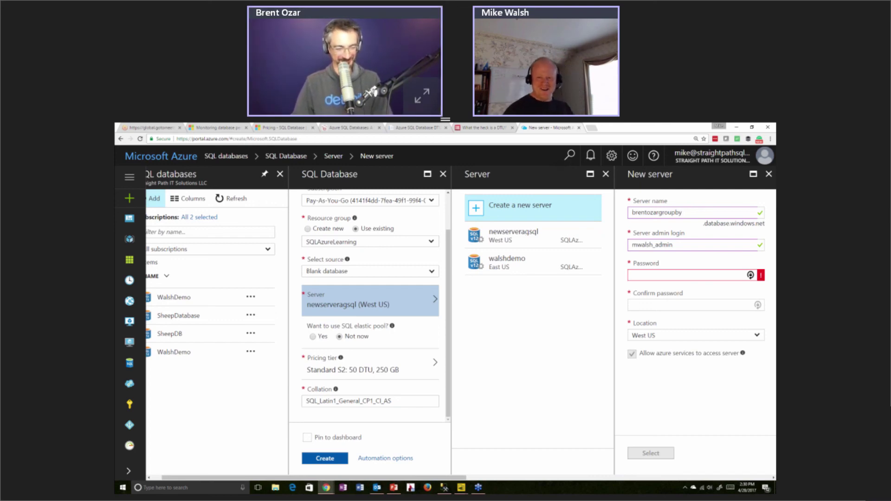
Enter the admin password and retype the confirmation correctly so both validate
{"action": "type", "text": "****"}
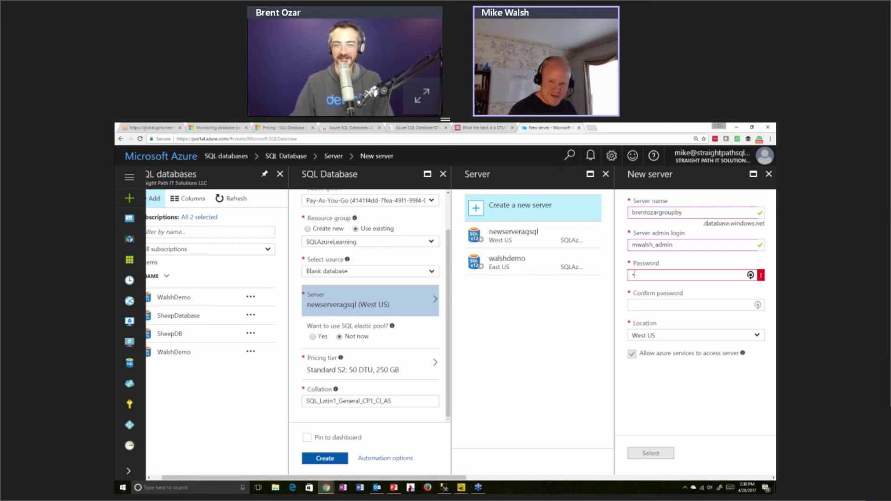
{"action": "type", "text": "*******"}
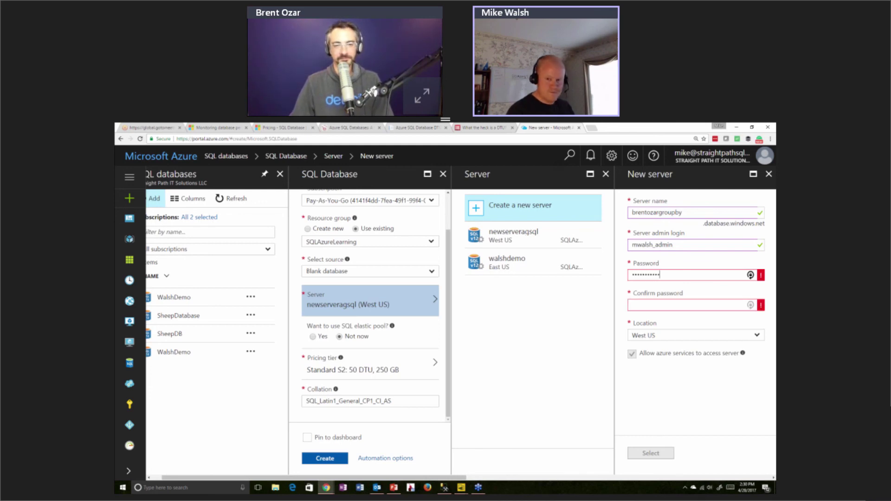
{"action": "left_click", "coordinate": [634, 305]}
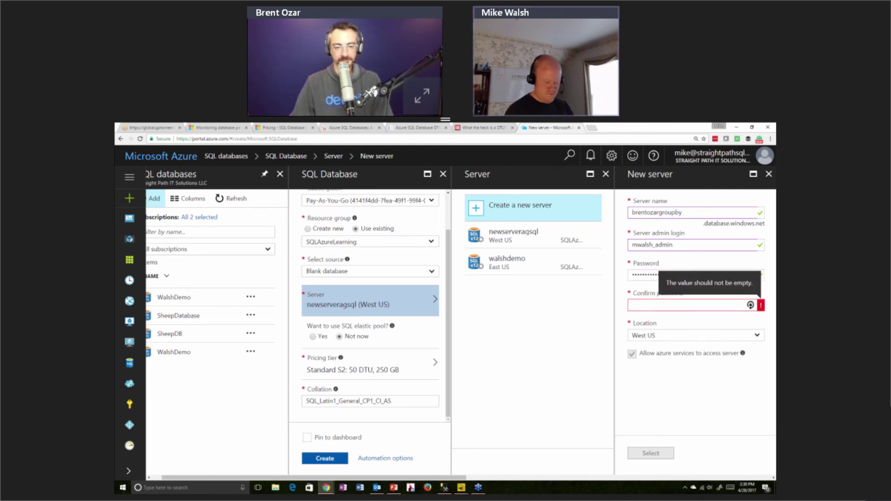
{"action": "type", "text": "*********"}
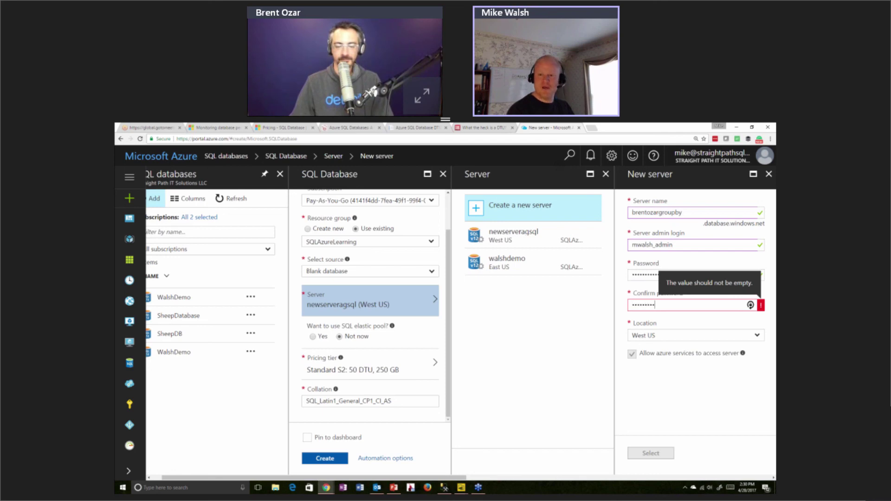
{"action": "key", "text": "ctrl+a"}
{"action": "key", "text": "BackSpace"}
{"action": "type", "text": "*"}
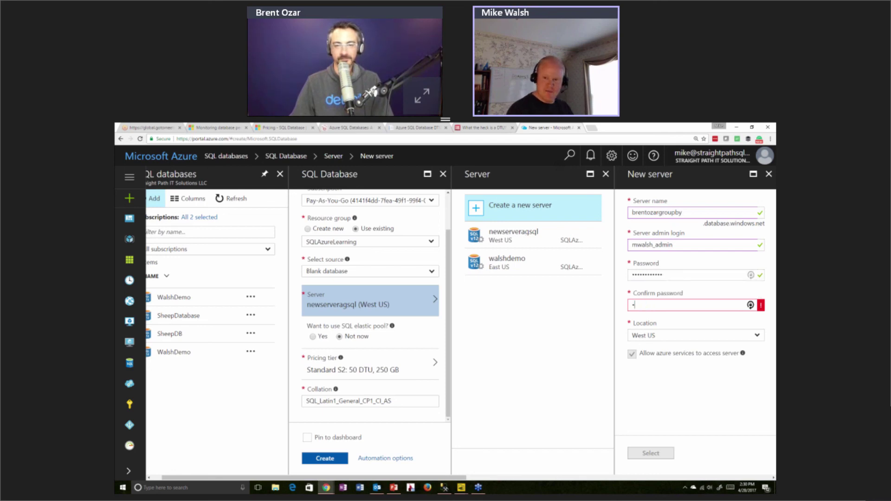
{"action": "type", "text": "***********"}
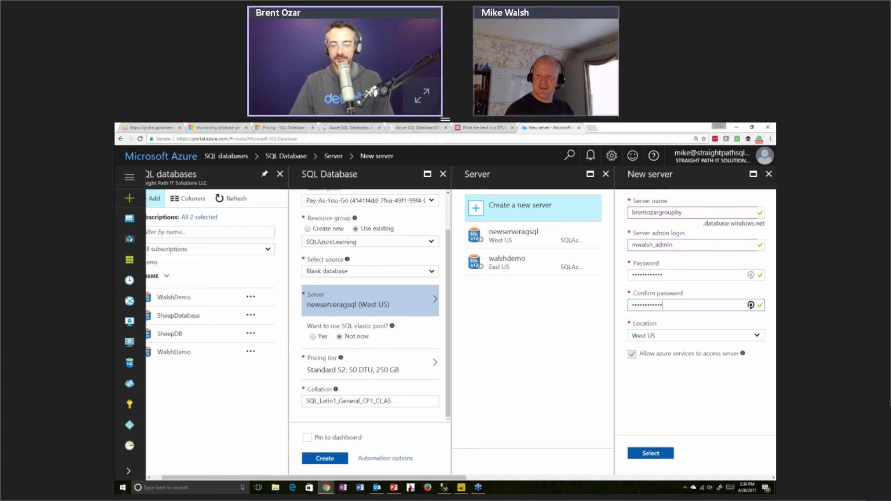
{"action": "key", "text": "Tab"}
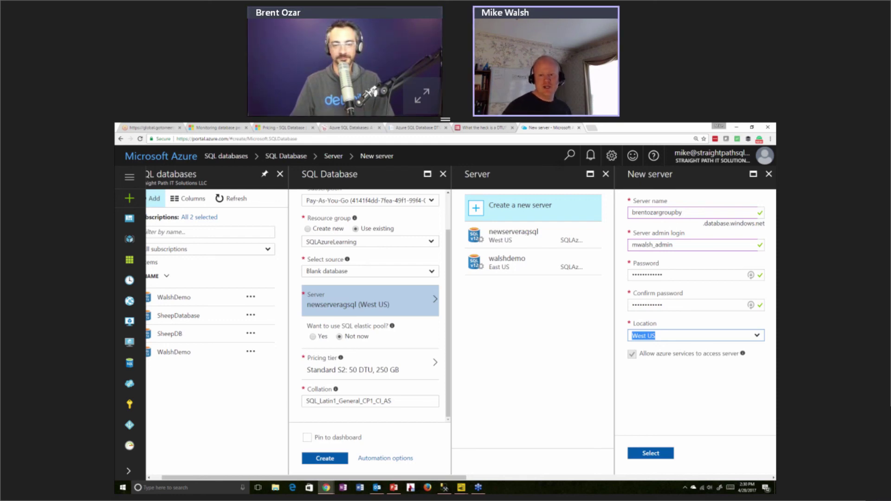
Pick East US 2 from the new server's Location list
{"action": "left_click", "coordinate": [684, 335]}
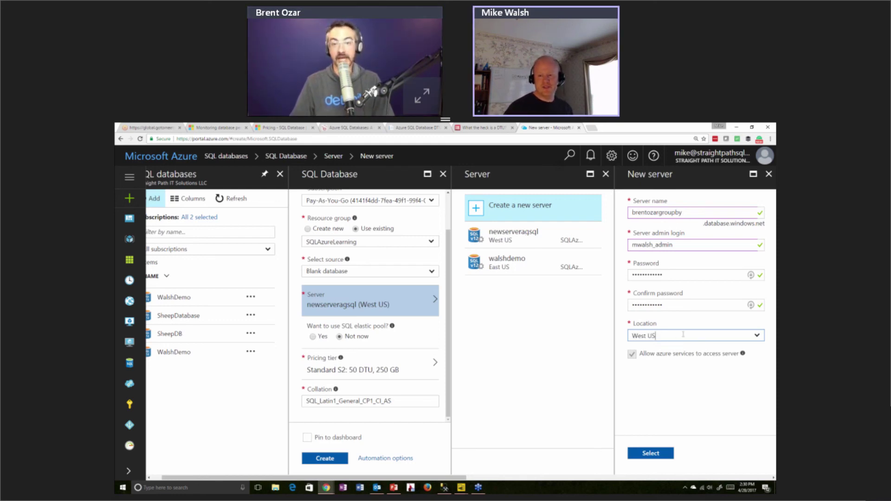
{"action": "left_click", "coordinate": [683, 337]}
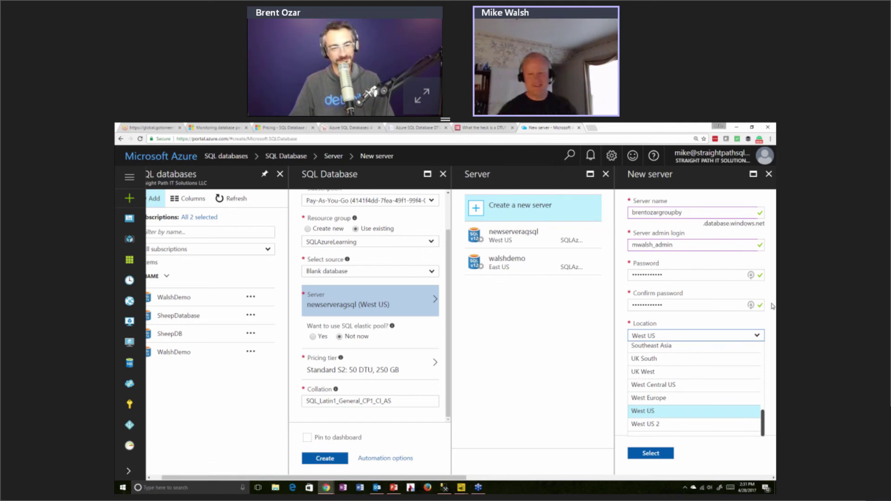
{"action": "scroll", "coordinate": [684, 393], "scroll_direction": "up", "scroll_amount": 3}
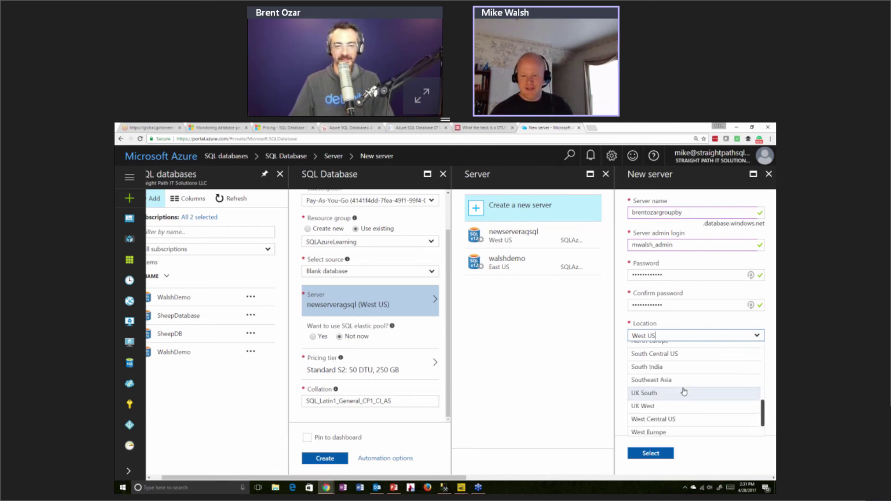
{"action": "scroll", "coordinate": [684, 392], "scroll_direction": "up", "scroll_amount": 2}
{"action": "scroll", "coordinate": [685, 385], "scroll_direction": "down", "scroll_amount": 2}
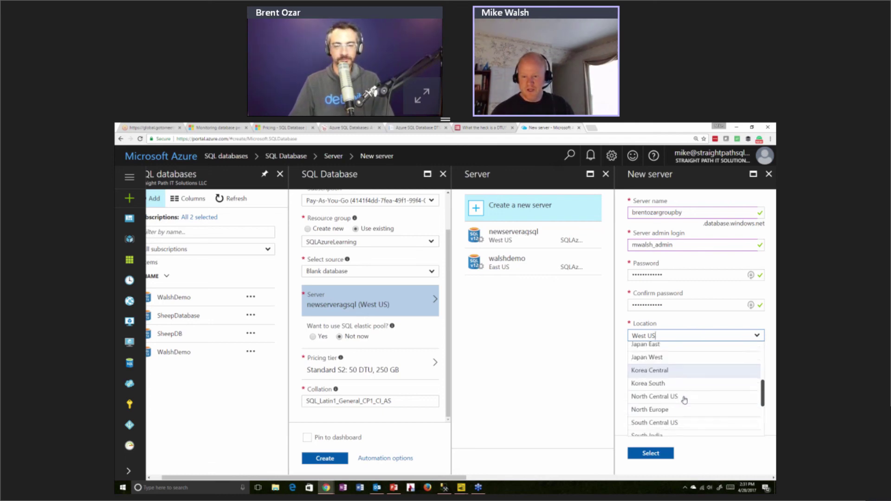
{"action": "scroll", "coordinate": [687, 386], "scroll_direction": "down", "scroll_amount": 3}
{"action": "scroll", "coordinate": [692, 398], "scroll_direction": "up", "scroll_amount": 4}
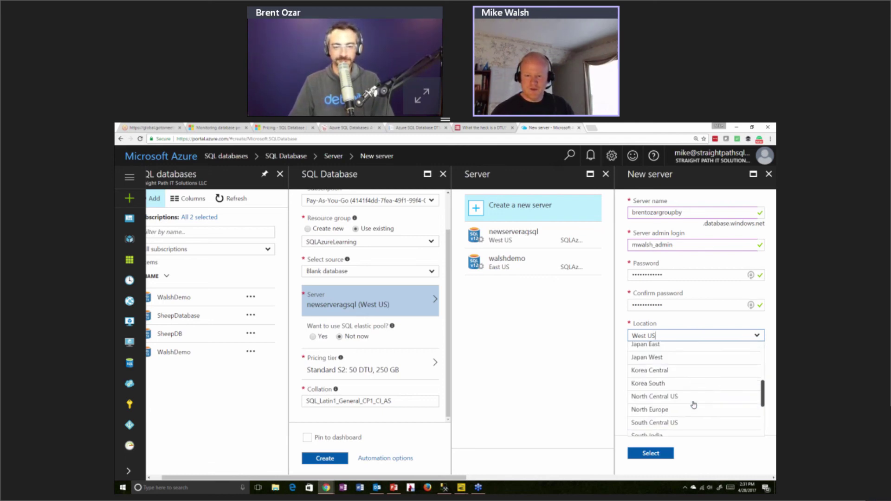
{"action": "scroll", "coordinate": [692, 397], "scroll_direction": "up", "scroll_amount": 3}
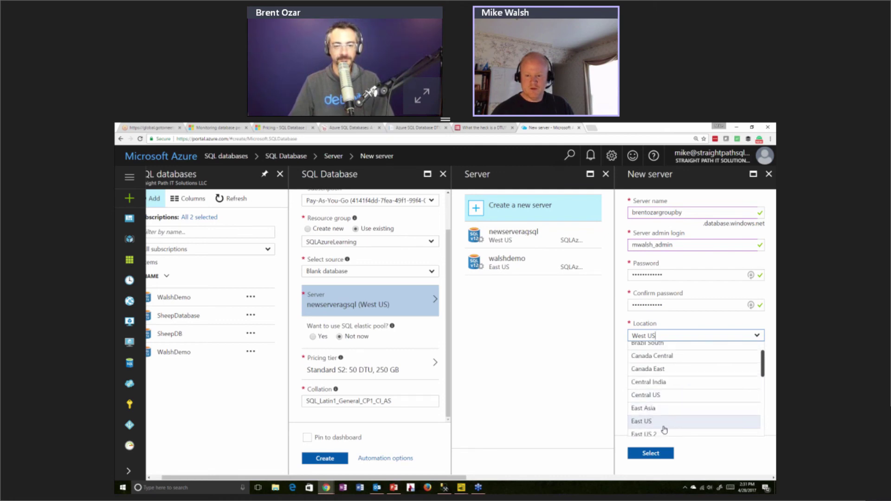
{"action": "left_click", "coordinate": [664, 434]}
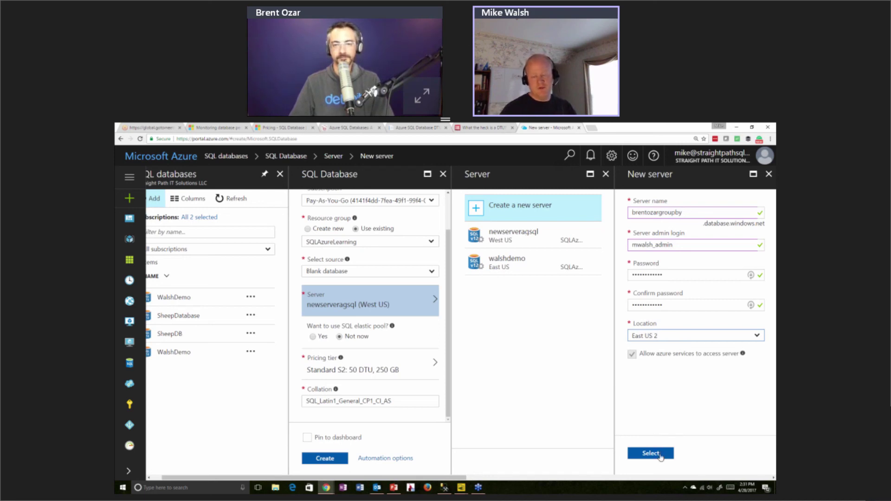
{"action": "left_click", "coordinate": [661, 456]}
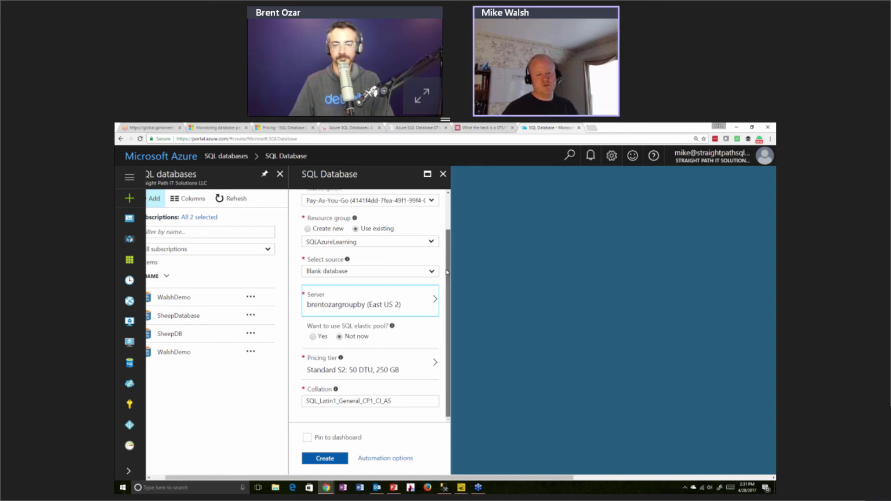
{"action": "left_click_drag", "start_coordinate": [447, 272], "coordinate": [446, 270]}
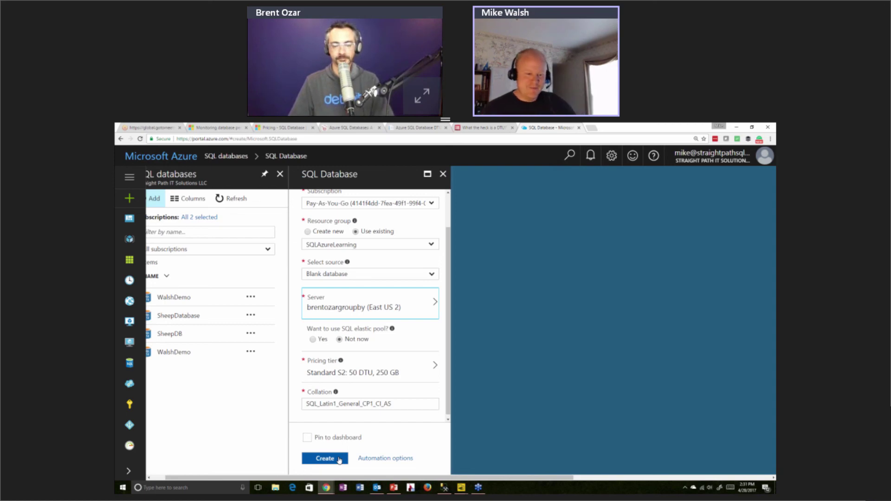
{"action": "left_click", "coordinate": [335, 460]}
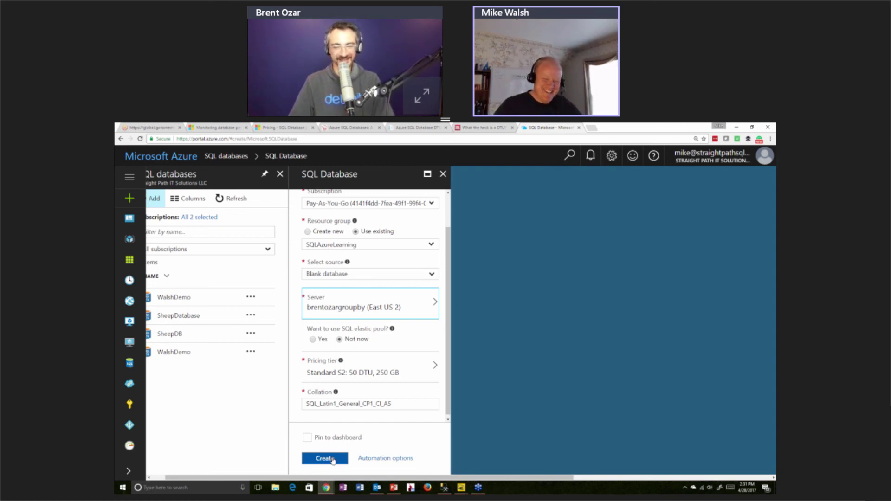
{"action": "scroll", "coordinate": [370, 377], "scroll_direction": "down", "scroll_amount": 1}
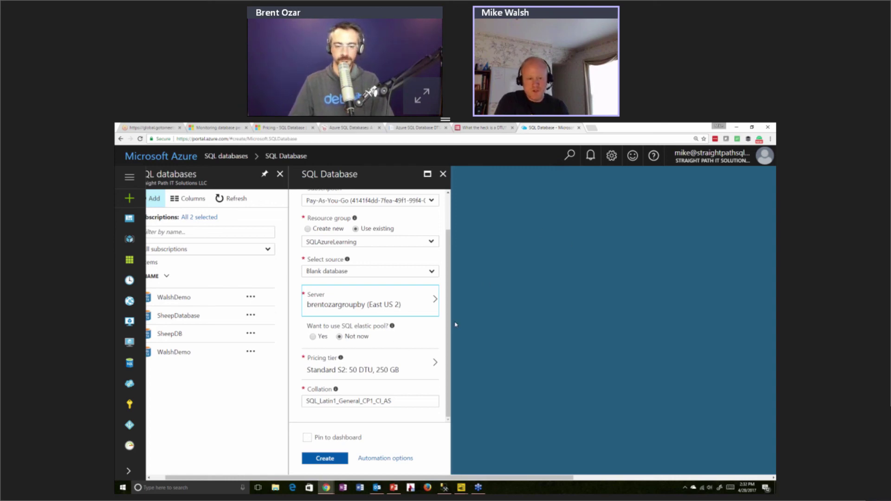
Open Configure performance via Pricing tier, then switch to the 'What the heck is a DTU?' article
{"action": "left_click", "coordinate": [412, 371]}
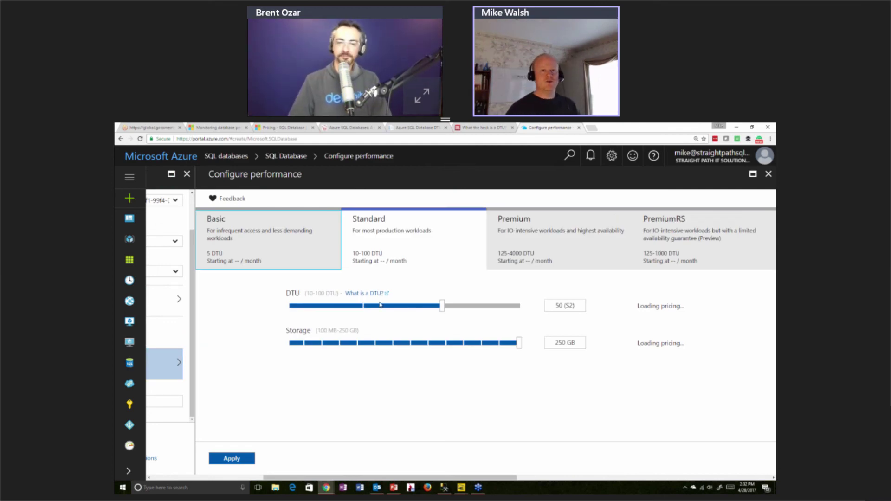
{"action": "left_click", "coordinate": [474, 126]}
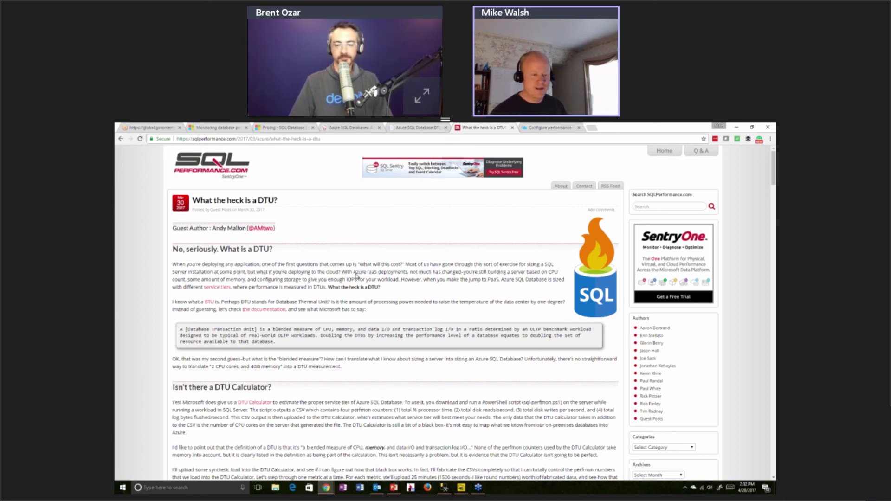
{"action": "scroll", "coordinate": [356, 276], "scroll_direction": "down", "scroll_amount": 3}
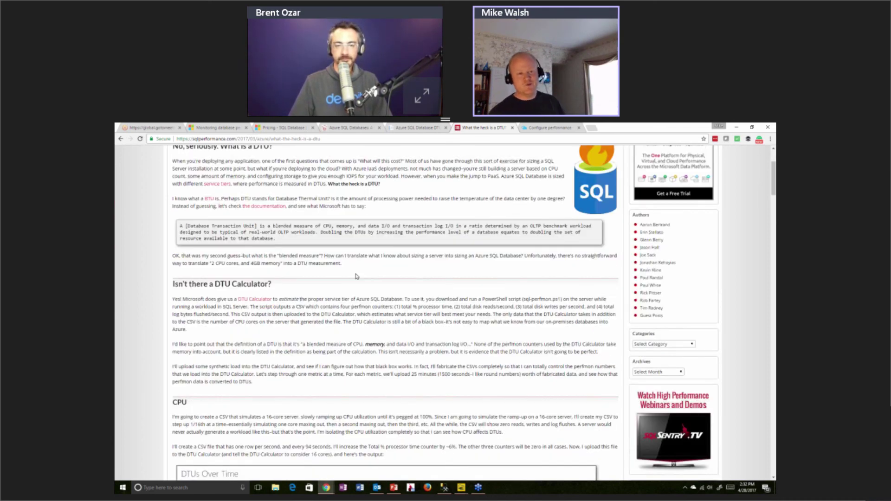
{"action": "scroll", "coordinate": [354, 305], "scroll_direction": "down", "scroll_amount": 7}
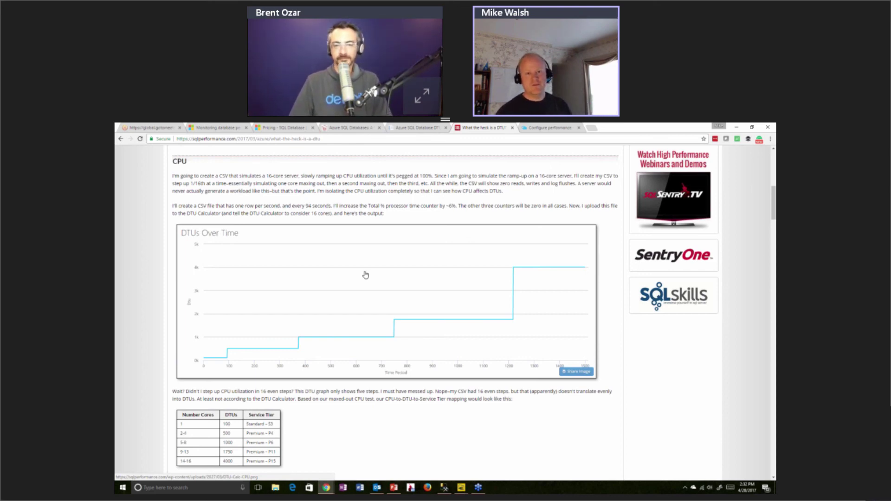
Switch to the DTU Calculator page and scroll to its list of performance counters
{"action": "left_click", "coordinate": [416, 128]}
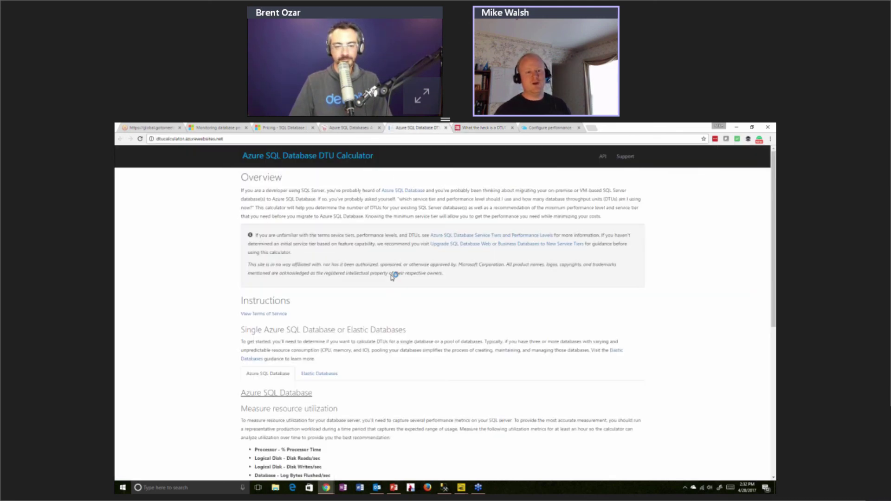
{"action": "scroll", "coordinate": [391, 303], "scroll_direction": "down", "scroll_amount": 1}
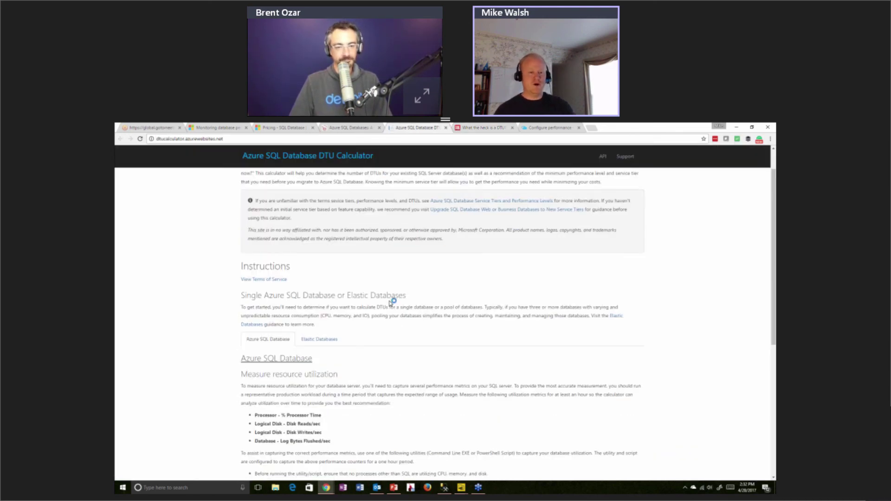
{"action": "scroll", "coordinate": [390, 303], "scroll_direction": "down", "scroll_amount": 2}
{"action": "scroll", "coordinate": [330, 338], "scroll_direction": "down", "scroll_amount": 1}
{"action": "left_click_drag", "start_coordinate": [331, 338], "coordinate": [257, 313]}
{"action": "left_click", "coordinate": [344, 320]}
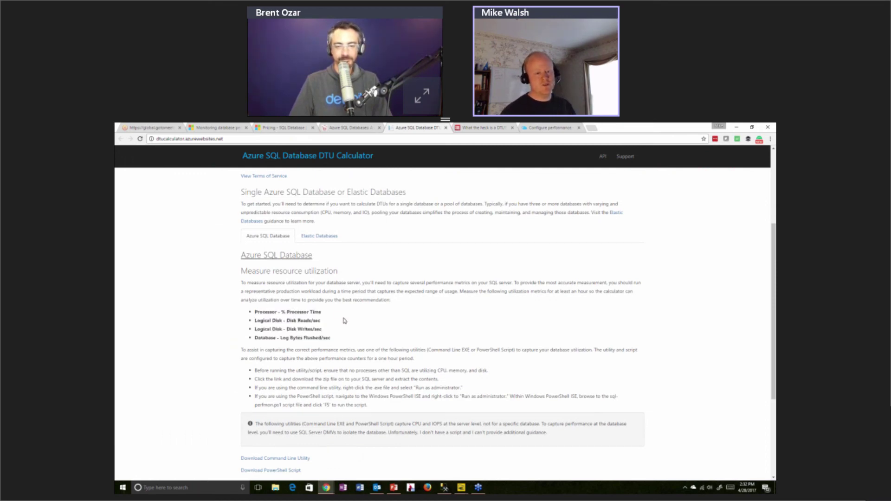
Highlight the processor time and disk reads/writes counters, then scroll to the CSV upload section
{"action": "left_click_drag", "start_coordinate": [322, 313], "coordinate": [314, 329]}
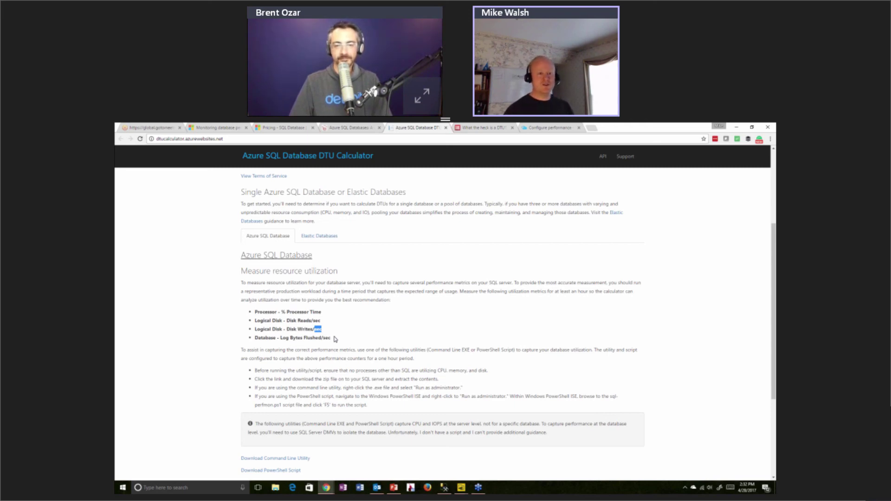
{"action": "scroll", "coordinate": [335, 339], "scroll_direction": "down", "scroll_amount": 1}
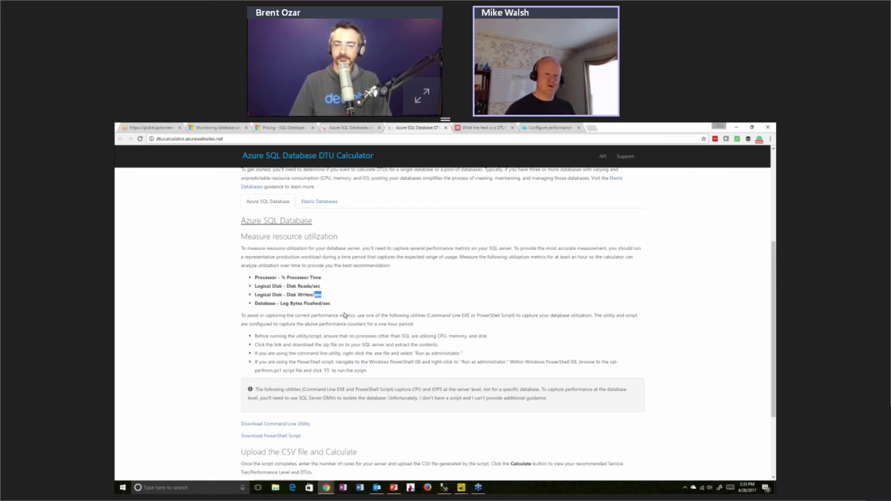
{"action": "left_click", "coordinate": [343, 314]}
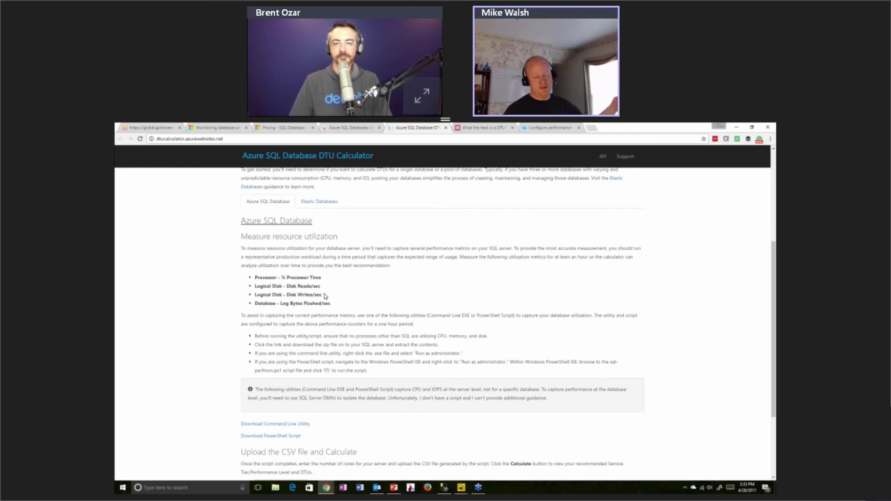
{"action": "left_click_drag", "start_coordinate": [324, 296], "coordinate": [252, 293]}
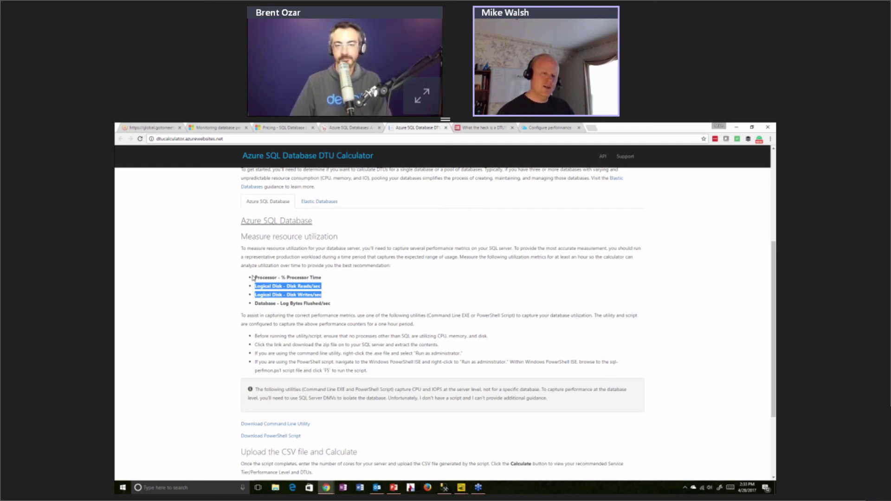
{"action": "left_click", "coordinate": [254, 270]}
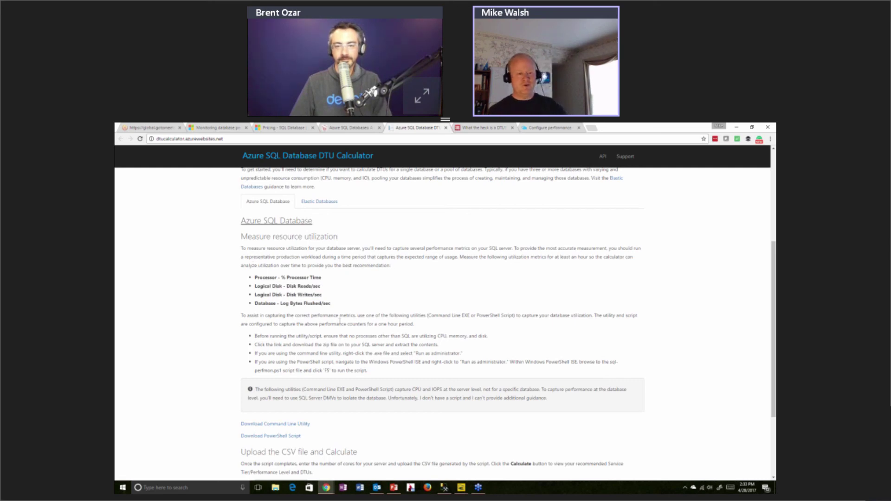
{"action": "scroll", "coordinate": [338, 321], "scroll_direction": "down", "scroll_amount": 2}
{"action": "scroll", "coordinate": [338, 321], "scroll_direction": "down", "scroll_amount": 1}
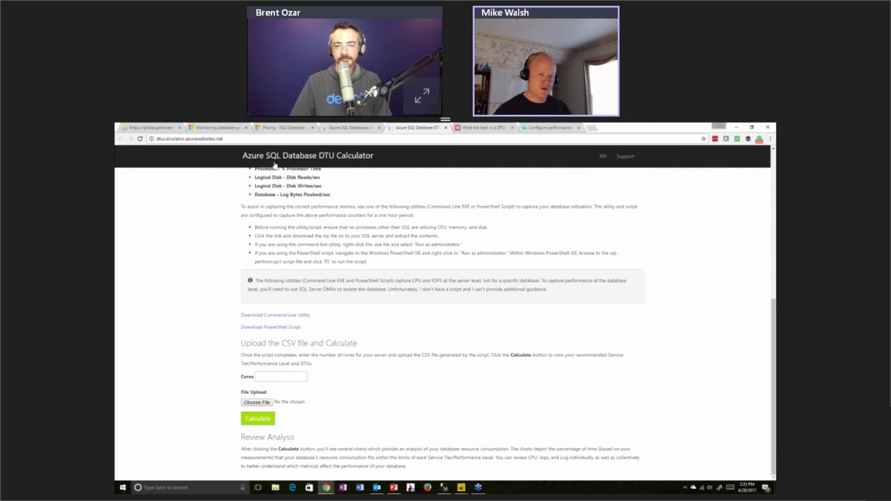
{"action": "scroll", "coordinate": [275, 165], "scroll_direction": "up", "scroll_amount": 3}
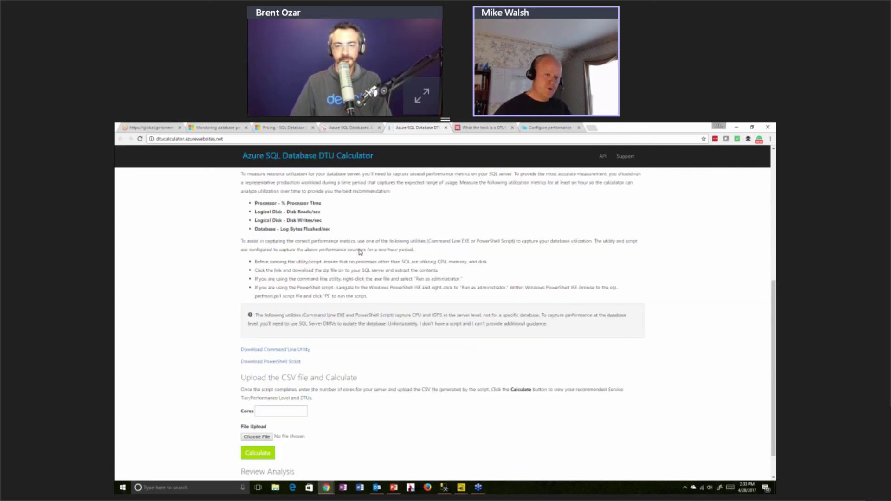
Go back to the 'What the heck is a DTU' article and review its CPU and reads charts
{"action": "left_click", "coordinate": [486, 126]}
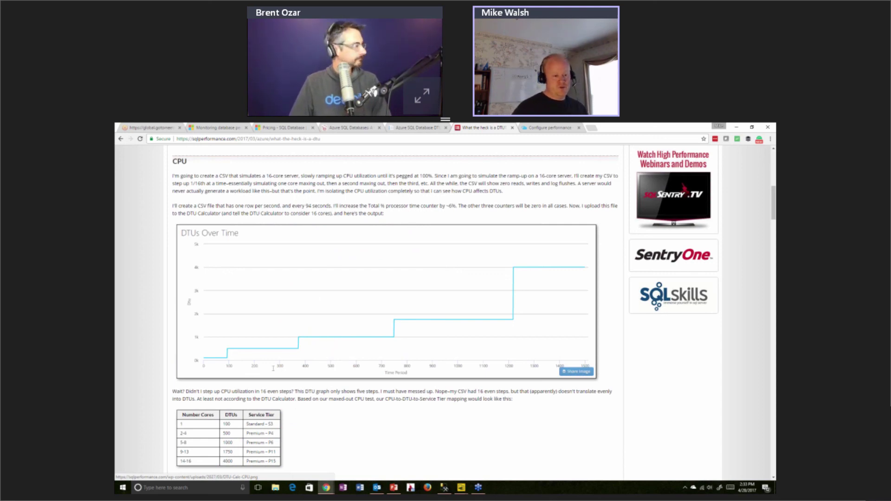
{"action": "scroll", "coordinate": [212, 414], "scroll_direction": "down", "scroll_amount": 1}
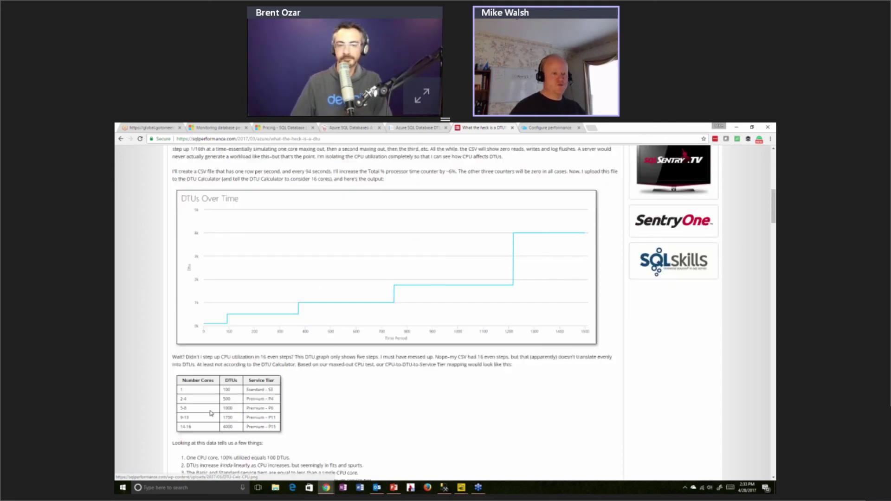
{"action": "scroll", "coordinate": [211, 413], "scroll_direction": "down", "scroll_amount": 2}
{"action": "scroll", "coordinate": [223, 376], "scroll_direction": "down", "scroll_amount": 8}
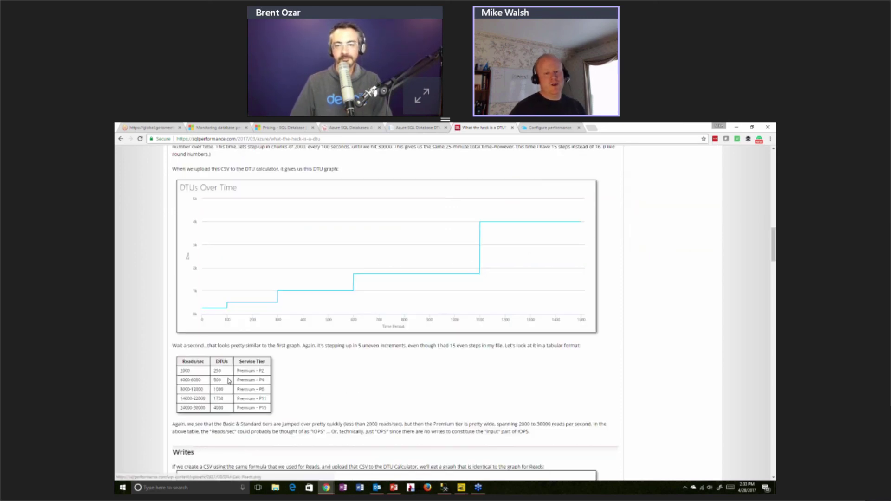
{"action": "scroll", "coordinate": [228, 383], "scroll_direction": "down", "scroll_amount": 12}
{"action": "scroll", "coordinate": [232, 387], "scroll_direction": "down", "scroll_amount": 12}
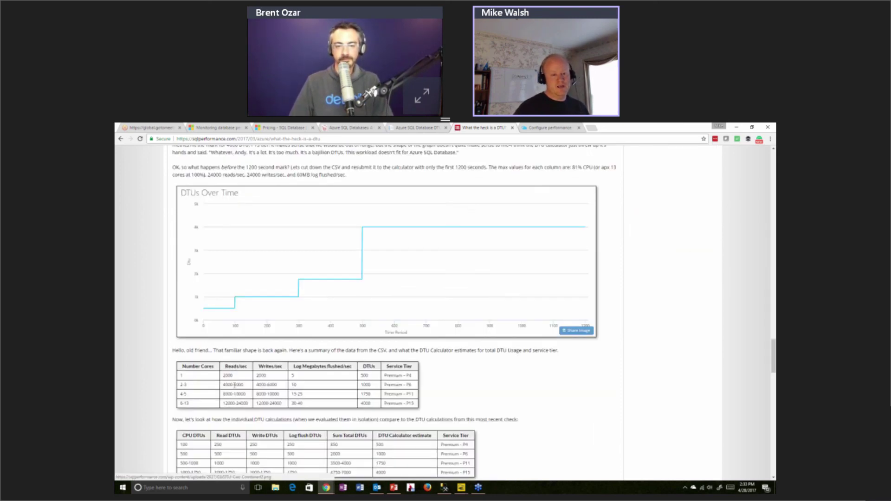
{"action": "scroll", "coordinate": [274, 383], "scroll_direction": "down", "scroll_amount": 2}
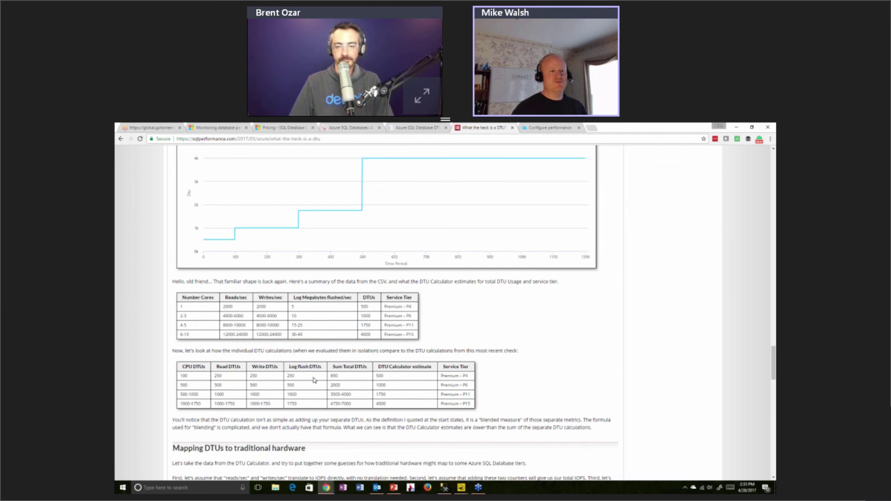
{"action": "scroll", "coordinate": [314, 381], "scroll_direction": "up", "scroll_amount": 10}
{"action": "scroll", "coordinate": [390, 362], "scroll_direction": "up", "scroll_amount": 10}
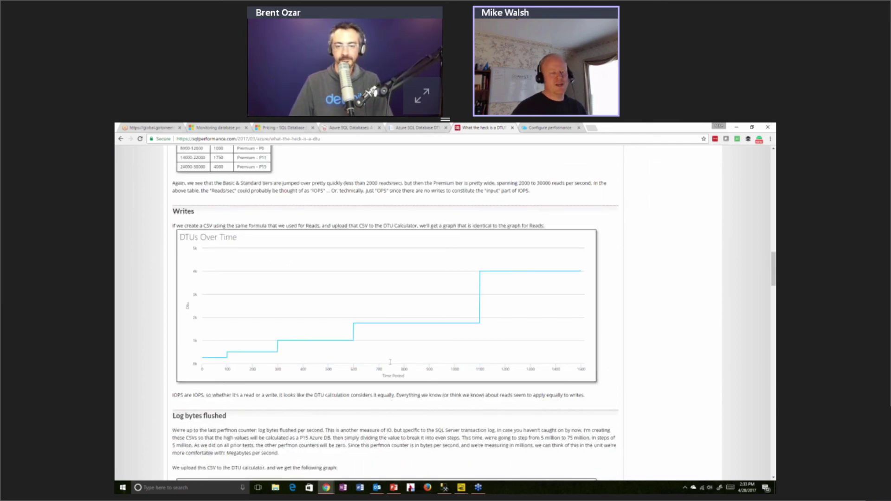
{"action": "scroll", "coordinate": [344, 348], "scroll_direction": "up", "scroll_amount": 8}
{"action": "scroll", "coordinate": [345, 348], "scroll_direction": "up", "scroll_amount": 7}
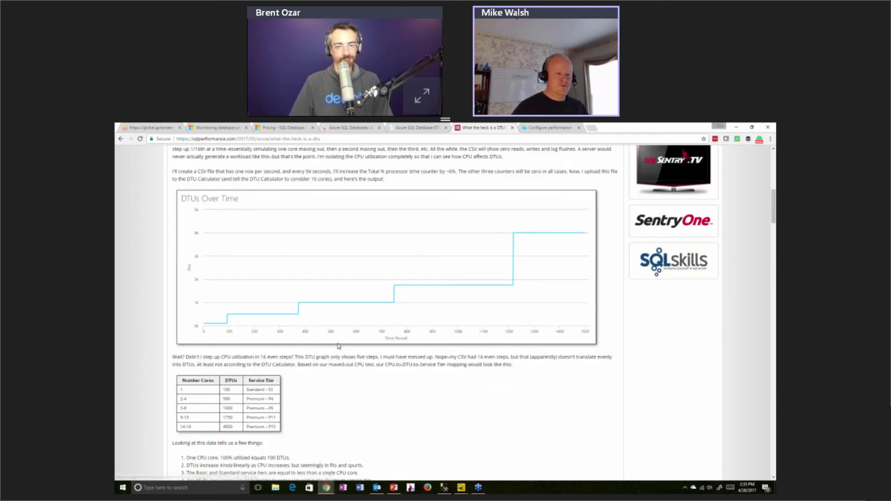
{"action": "scroll", "coordinate": [278, 343], "scroll_direction": "down", "scroll_amount": 1}
{"action": "scroll", "coordinate": [246, 338], "scroll_direction": "up", "scroll_amount": 2}
{"action": "scroll", "coordinate": [246, 338], "scroll_direction": "up", "scroll_amount": 1}
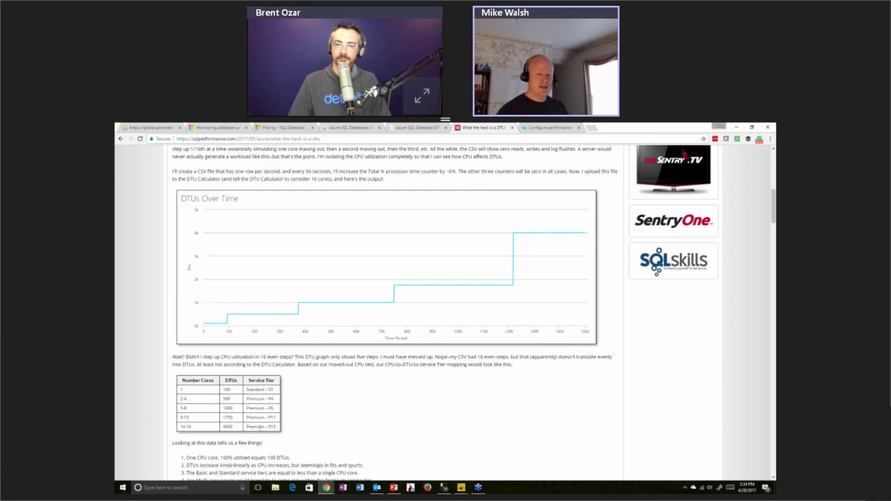
Look over the writes and log flush charts, then return to the DTU Calculator page
{"action": "scroll", "coordinate": [261, 430], "scroll_direction": "down", "scroll_amount": 10}
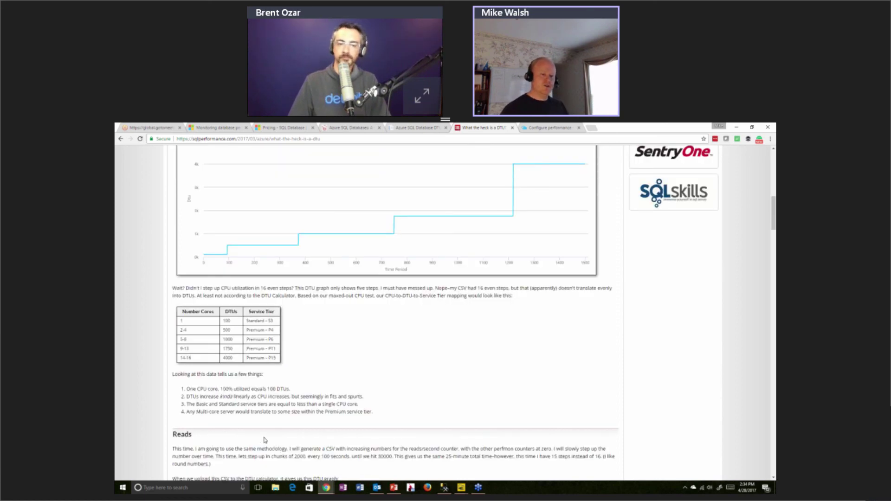
{"action": "scroll", "coordinate": [267, 391], "scroll_direction": "down", "scroll_amount": 4}
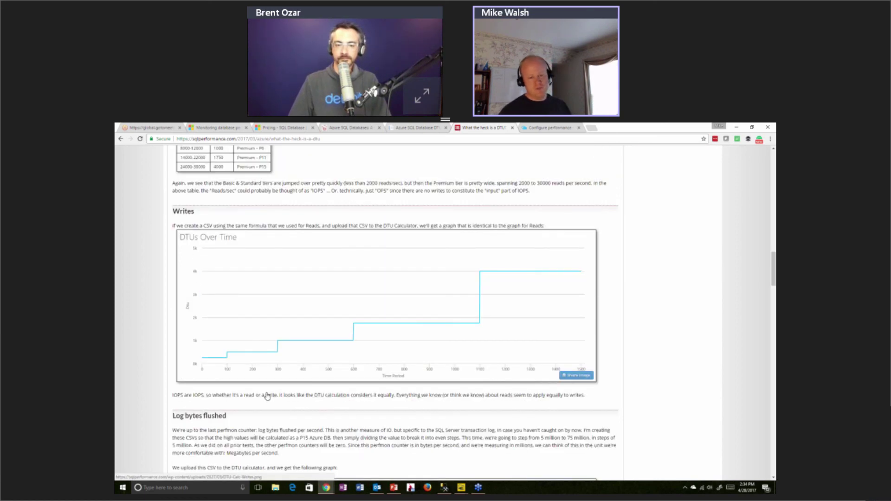
{"action": "scroll", "coordinate": [267, 397], "scroll_direction": "down", "scroll_amount": 5}
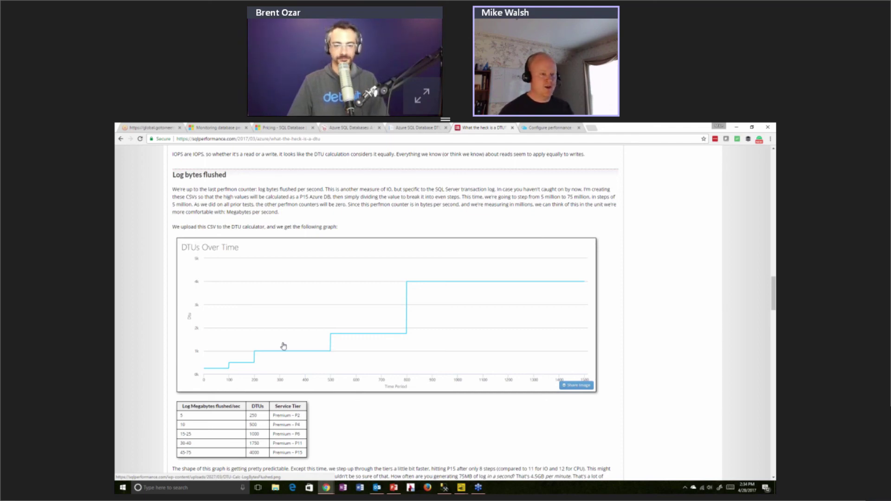
{"action": "scroll", "coordinate": [297, 333], "scroll_direction": "up", "scroll_amount": 6}
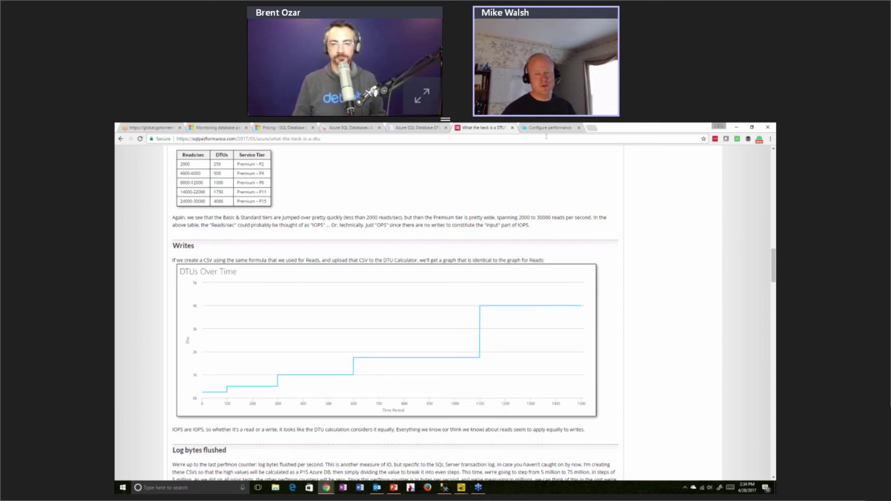
{"action": "left_click", "coordinate": [413, 128]}
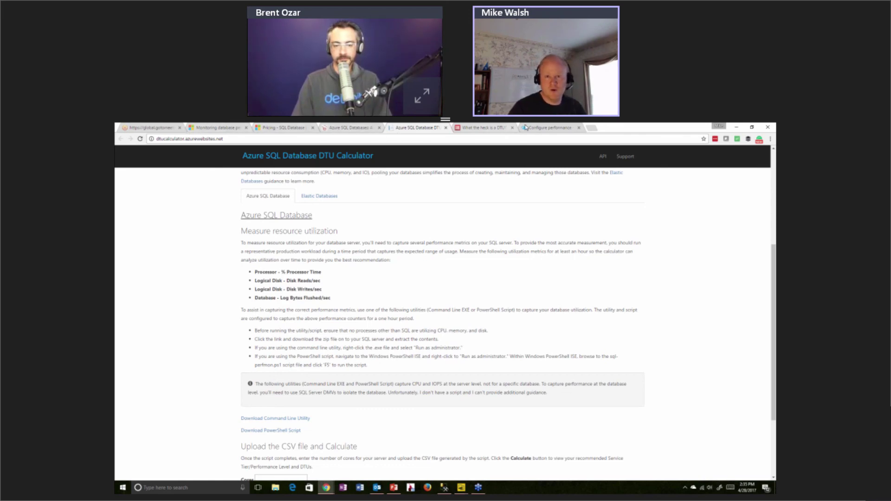
Return to the Configure performance blade showing Standard S2, 50 DTU, 250 GB at 75.02 USD monthly
{"action": "left_click", "coordinate": [544, 128]}
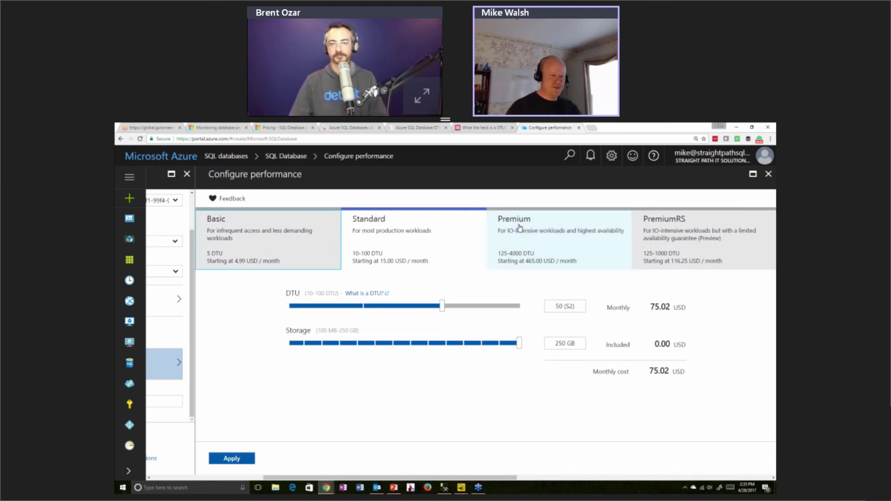
Select the Basic tier (5 DTU, 4.99 USD monthly), keeping storage at 2 GB
{"action": "left_click", "coordinate": [288, 228]}
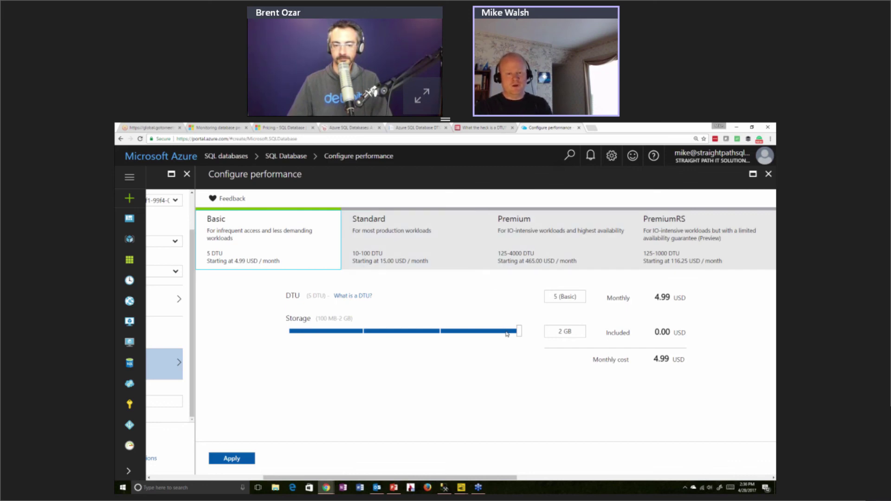
{"action": "left_click_drag", "start_coordinate": [506, 332], "coordinate": [534, 330]}
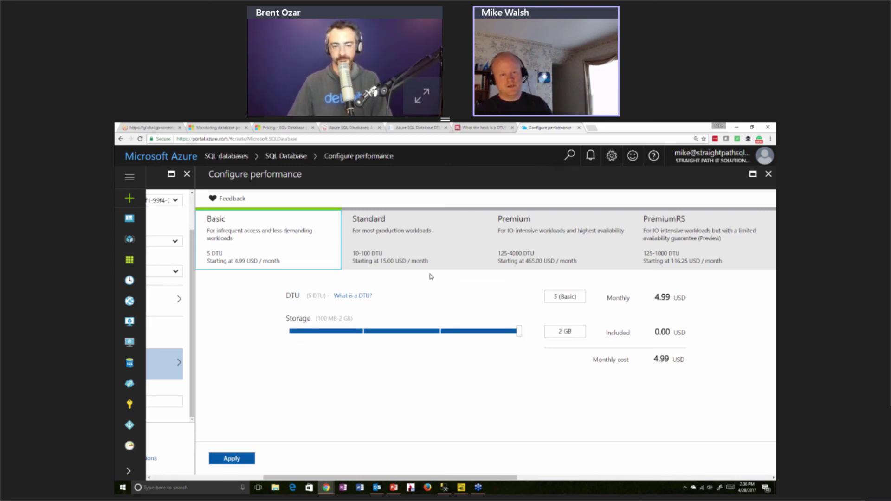
Switch to Premium, try the 4000 DTU maximum and largest storage, then lower to 500 DTU (P4)
{"action": "left_click", "coordinate": [562, 231]}
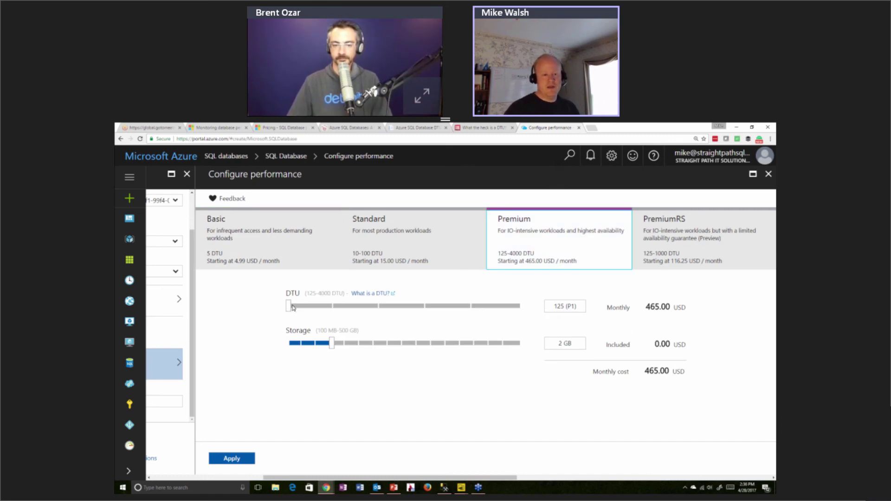
{"action": "left_click_drag", "start_coordinate": [290, 307], "coordinate": [515, 319]}
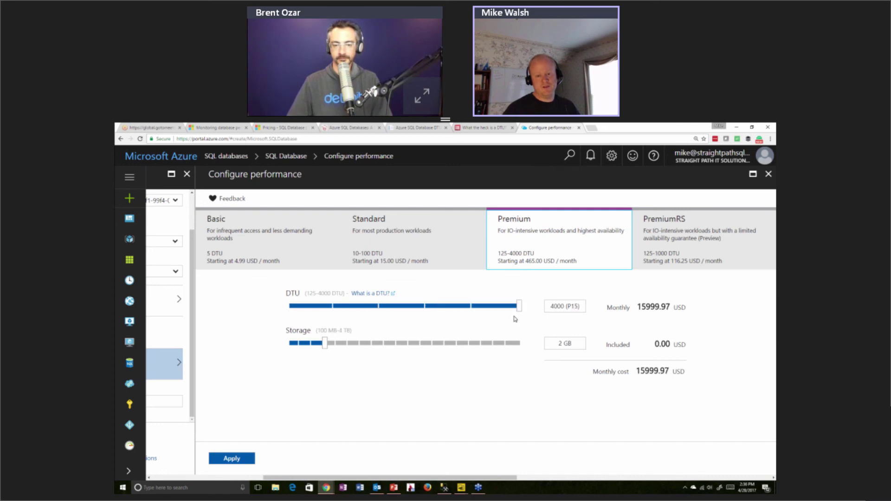
{"action": "left_click_drag", "start_coordinate": [302, 344], "coordinate": [518, 361]}
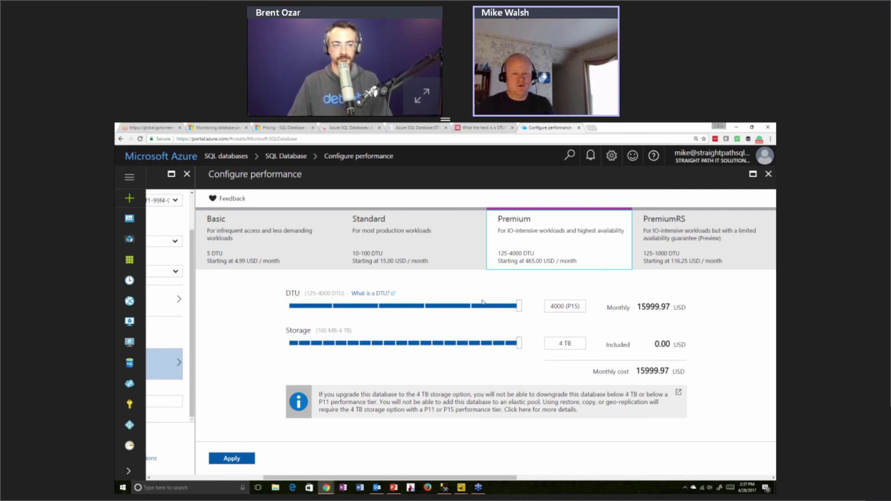
{"action": "left_click_drag", "start_coordinate": [519, 306], "coordinate": [385, 308]}
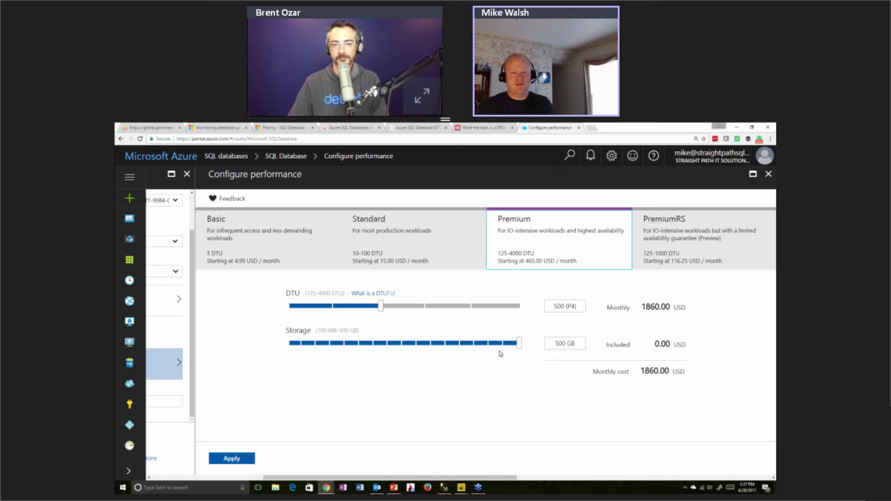
Raise Premium to 1000 DTU (P6), compare with Standard 100 DTU, then reselect Premium P6
{"action": "left_click", "coordinate": [428, 311]}
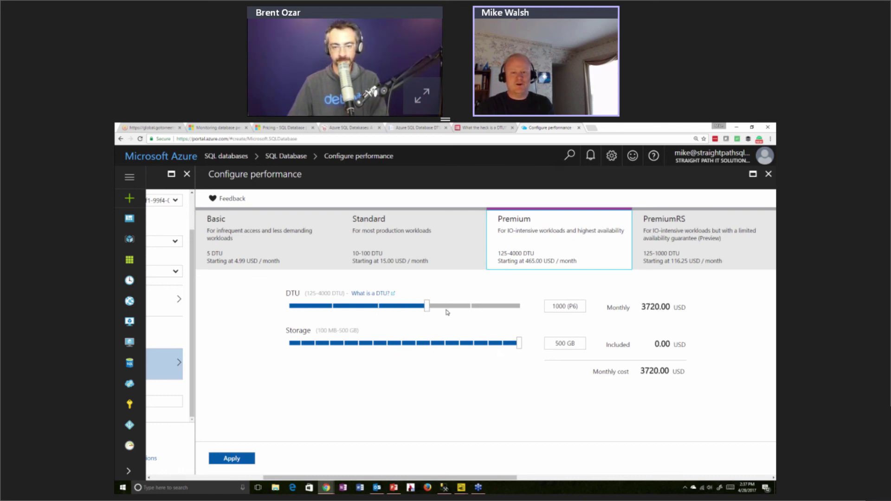
{"action": "left_click", "coordinate": [453, 311]}
{"action": "left_click_drag", "start_coordinate": [458, 313], "coordinate": [500, 316]}
{"action": "left_click", "coordinate": [413, 246]}
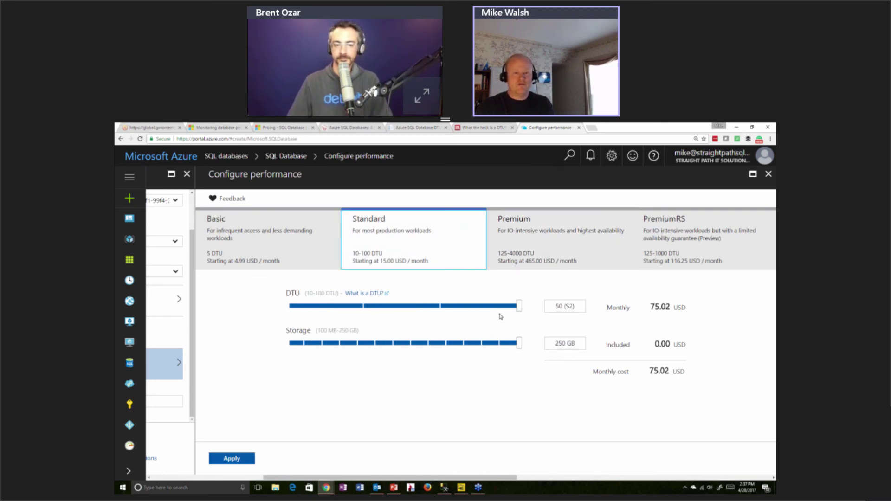
{"action": "left_click", "coordinate": [559, 227]}
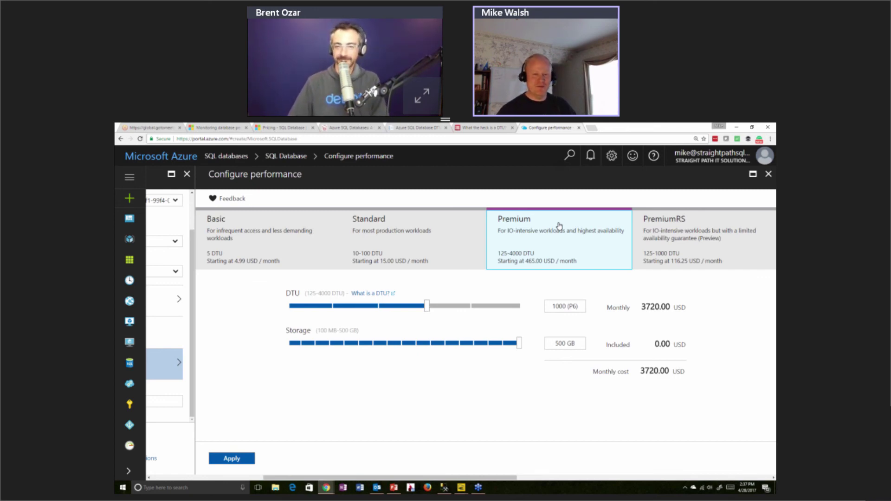
Try the PremiumRS tier, comparing monthly costs of levels up to 1000 DTU (PRS6)
{"action": "left_click", "coordinate": [664, 239]}
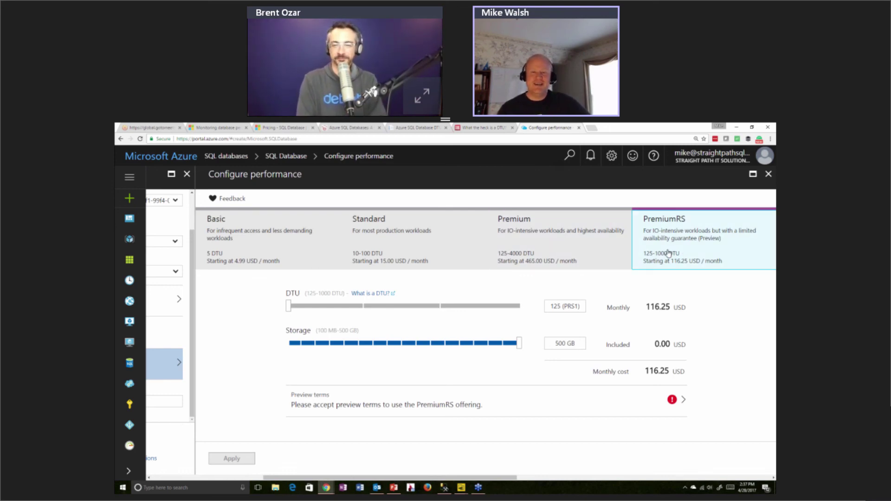
{"action": "left_click_drag", "start_coordinate": [692, 311], "coordinate": [464, 320]}
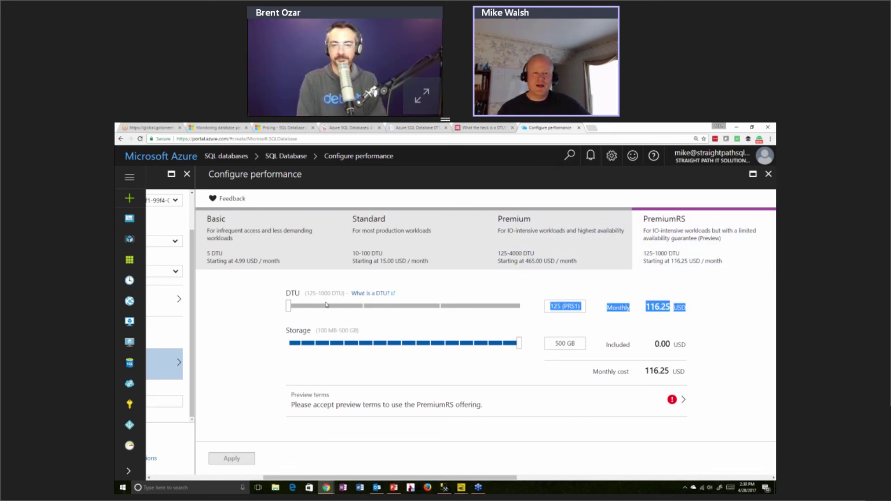
{"action": "left_click", "coordinate": [290, 305]}
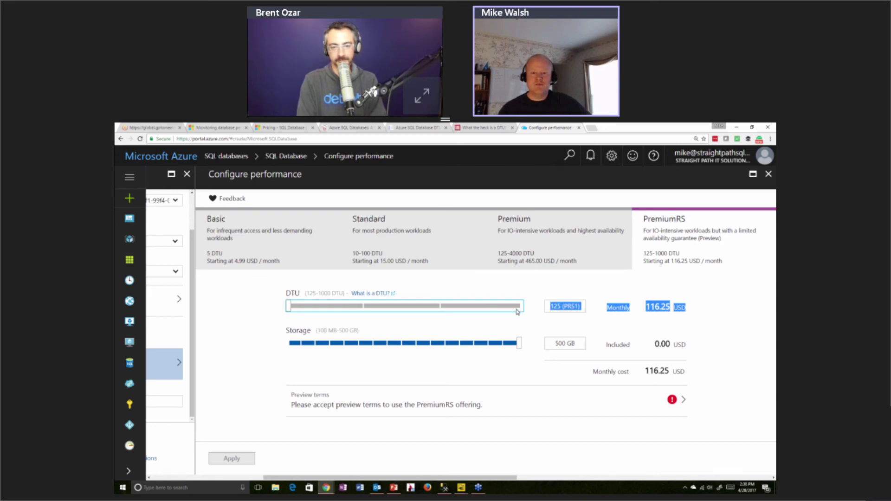
{"action": "left_click", "coordinate": [517, 308]}
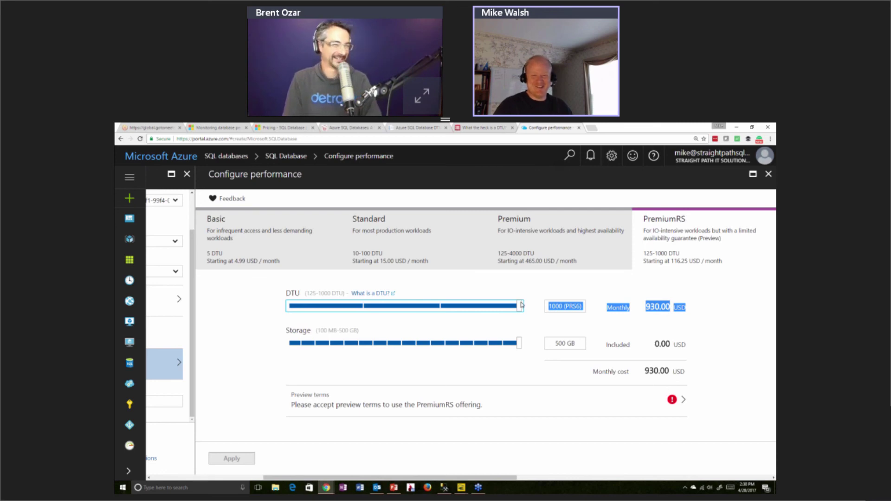
{"action": "left_click_drag", "start_coordinate": [520, 310], "coordinate": [488, 300]}
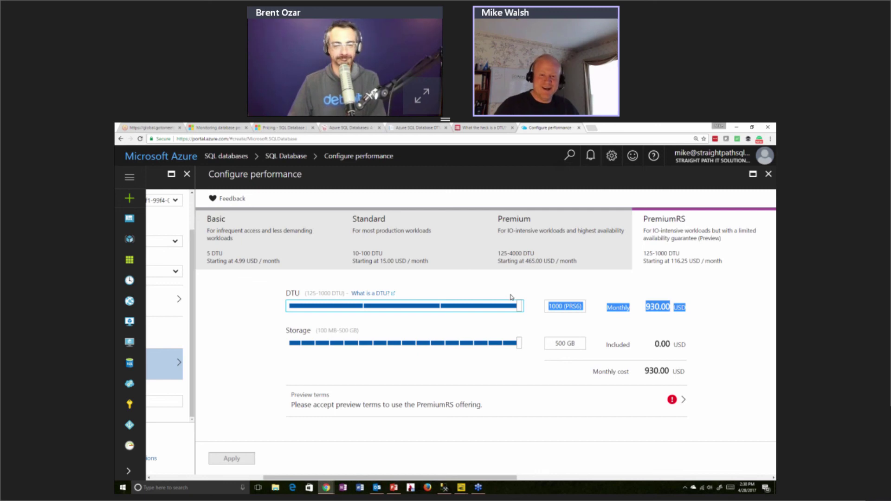
{"action": "left_click_drag", "start_coordinate": [475, 308], "coordinate": [511, 319]}
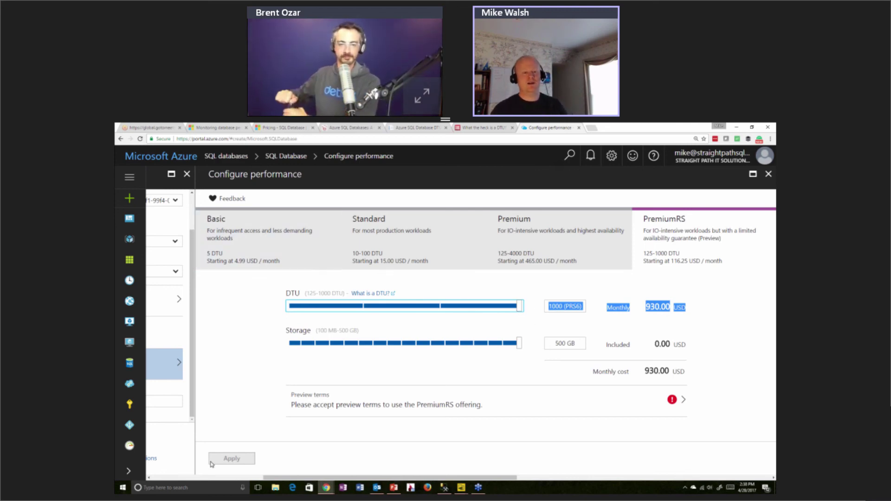
Set the Standard tier to the lowest 10 DTU (S0) and apply the pricing
{"action": "left_click", "coordinate": [395, 232]}
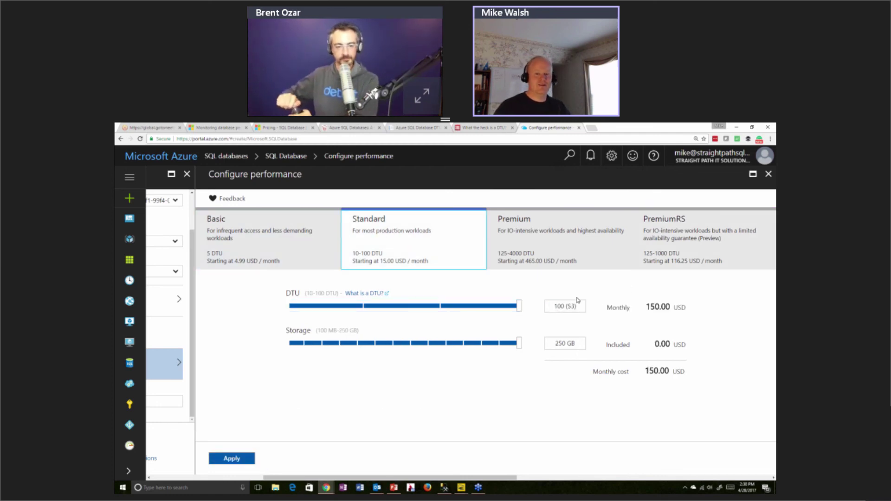
{"action": "left_click", "coordinate": [517, 306]}
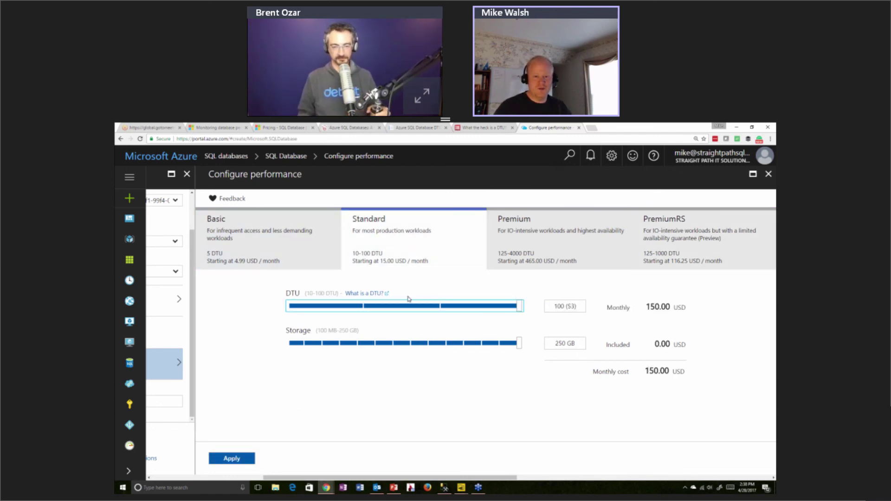
{"action": "key", "text": "Home"}
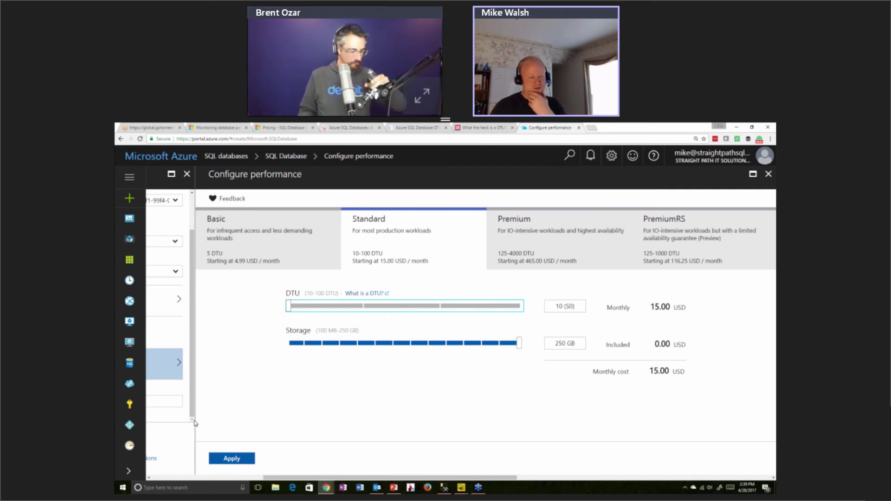
{"action": "left_click_drag", "start_coordinate": [270, 479], "coordinate": [217, 470]}
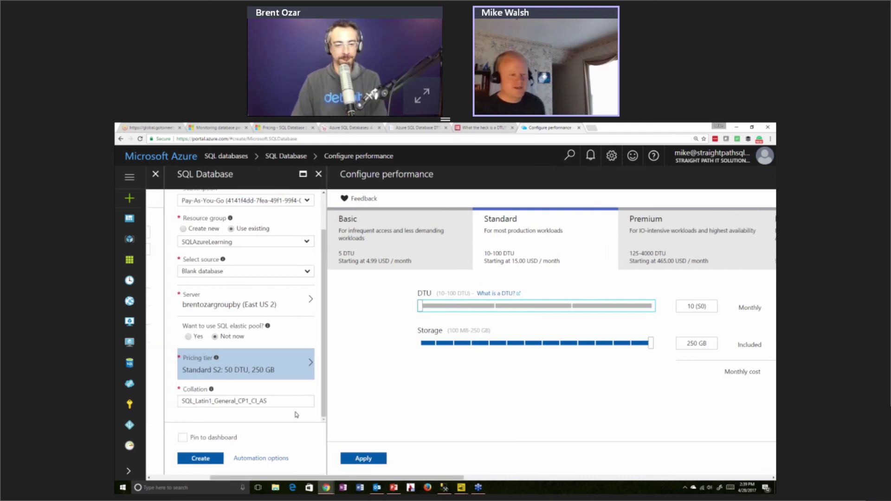
{"action": "scroll", "coordinate": [245, 228], "scroll_direction": "up", "scroll_amount": 1}
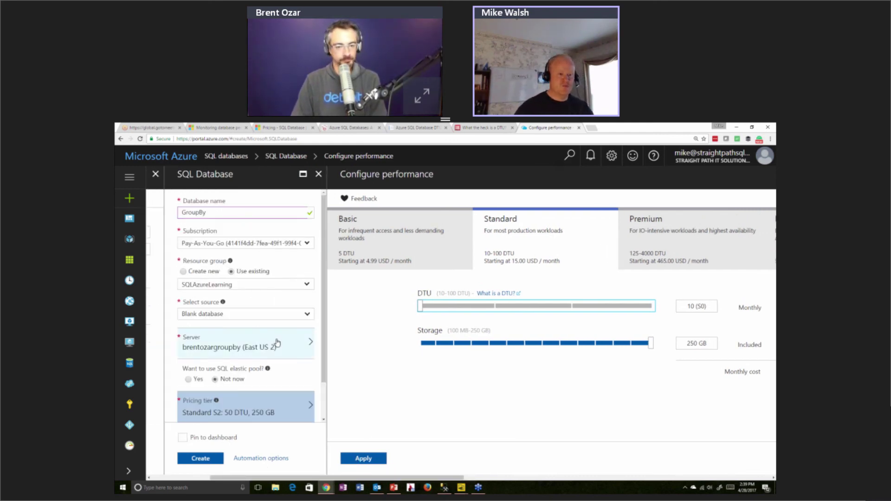
{"action": "scroll", "coordinate": [280, 343], "scroll_direction": "down", "scroll_amount": 1}
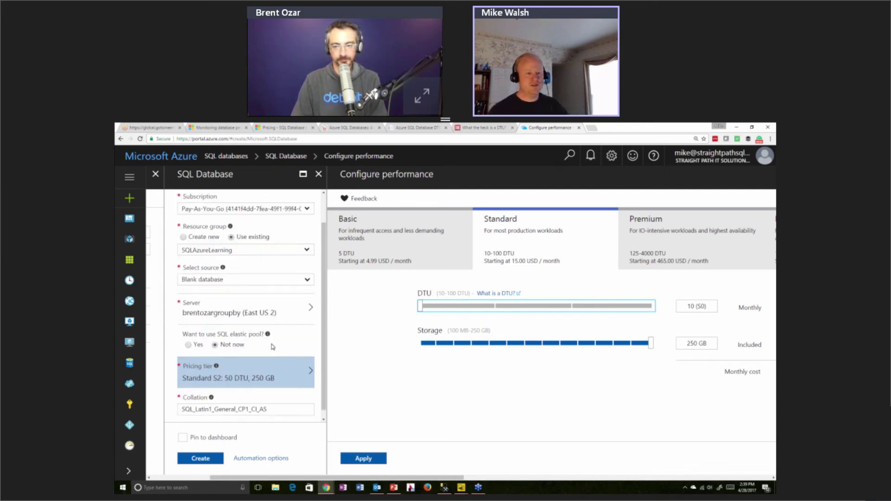
{"action": "left_click", "coordinate": [363, 459]}
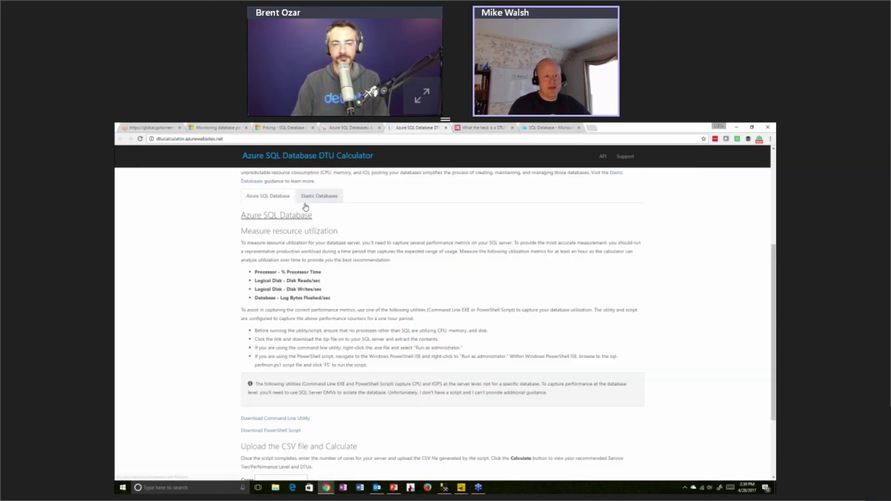
Return to the DTU Calculator and highlight the four performance counters to capture
{"action": "left_click", "coordinate": [418, 129]}
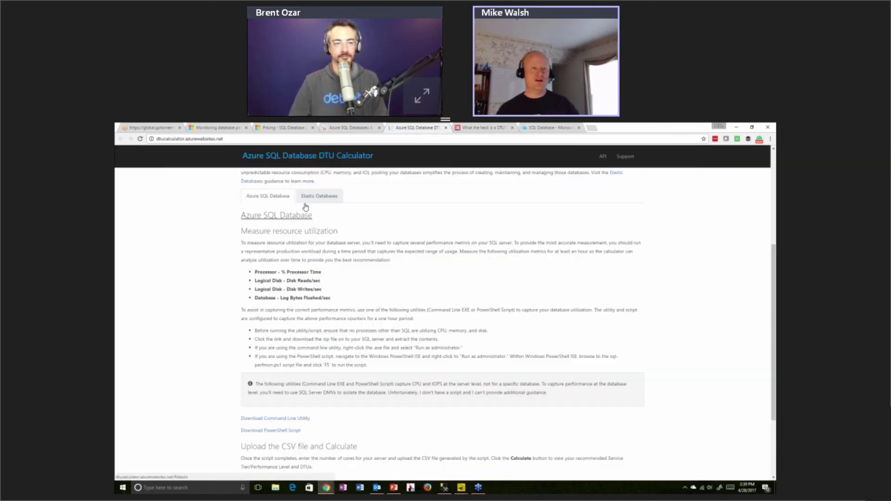
{"action": "scroll", "coordinate": [322, 308], "scroll_direction": "up", "scroll_amount": 1}
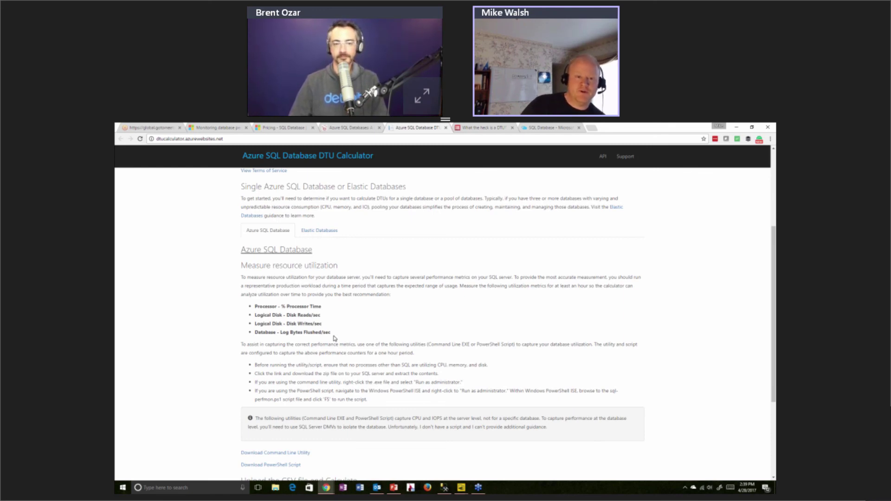
{"action": "left_click_drag", "start_coordinate": [332, 334], "coordinate": [257, 309]}
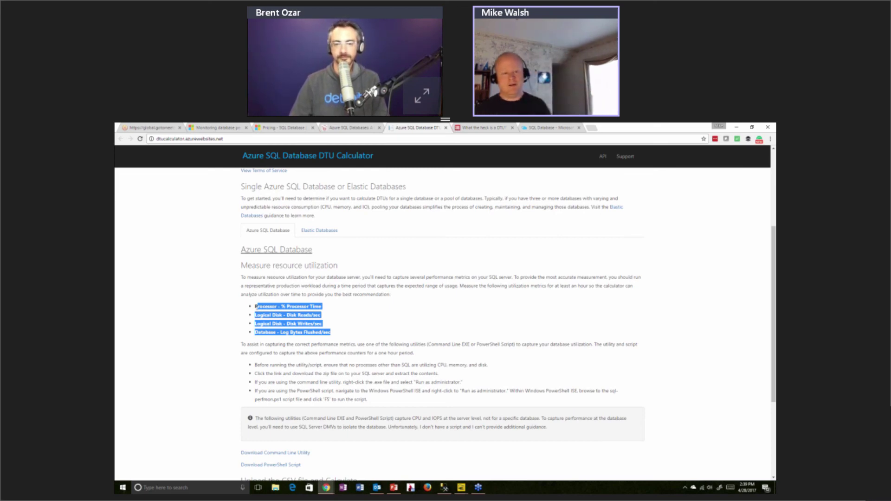
Scroll to the CSV upload step, select the Cores field, then switch to the DTU article
{"action": "scroll", "coordinate": [354, 317], "scroll_direction": "down", "scroll_amount": 1}
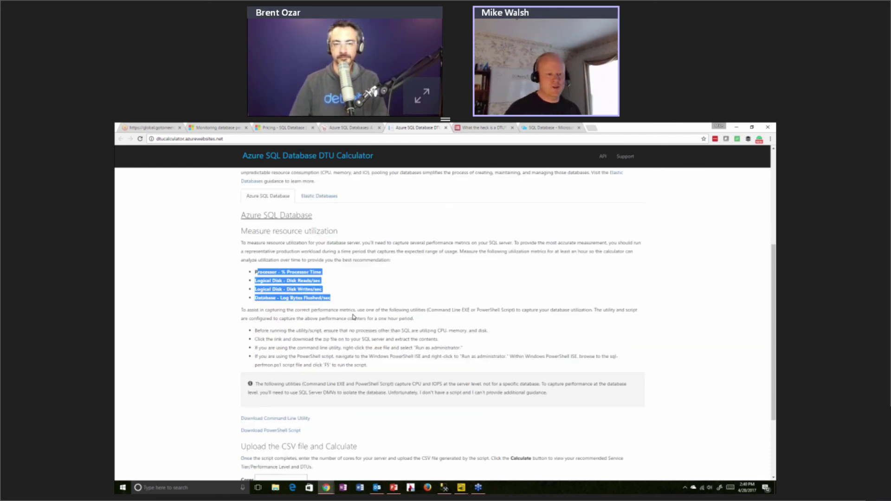
{"action": "scroll", "coordinate": [353, 318], "scroll_direction": "down", "scroll_amount": 1}
{"action": "scroll", "coordinate": [354, 317], "scroll_direction": "down", "scroll_amount": 1}
{"action": "left_click", "coordinate": [289, 413]}
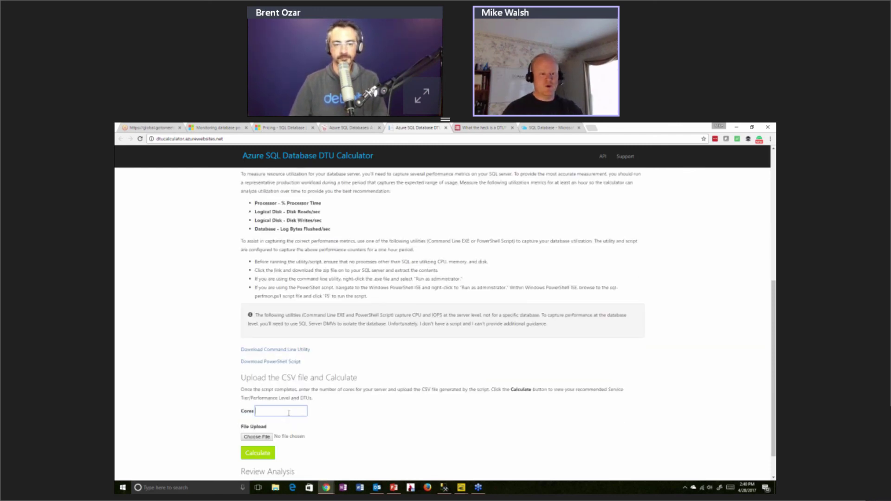
{"action": "scroll", "coordinate": [289, 413], "scroll_direction": "down", "scroll_amount": 1}
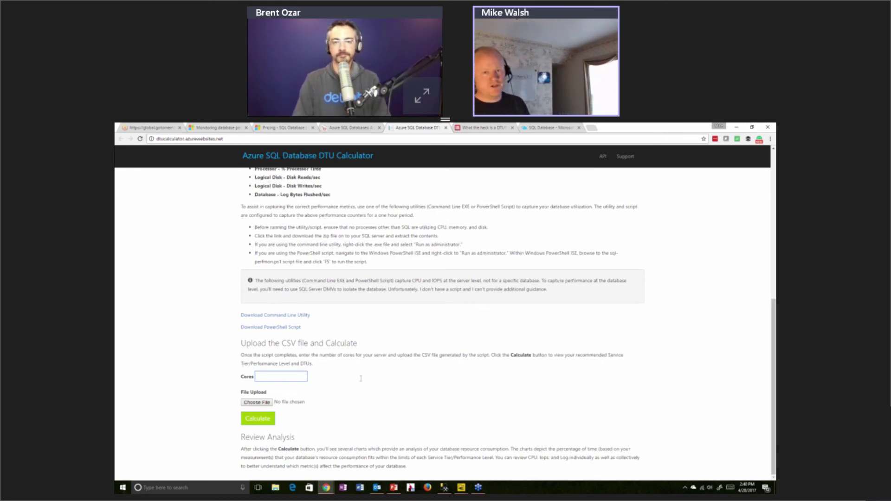
{"action": "left_click", "coordinate": [466, 129]}
Scroll through the DTU article's CPU, Reads and Writes graphs
{"action": "scroll", "coordinate": [405, 231], "scroll_direction": "up", "scroll_amount": 10}
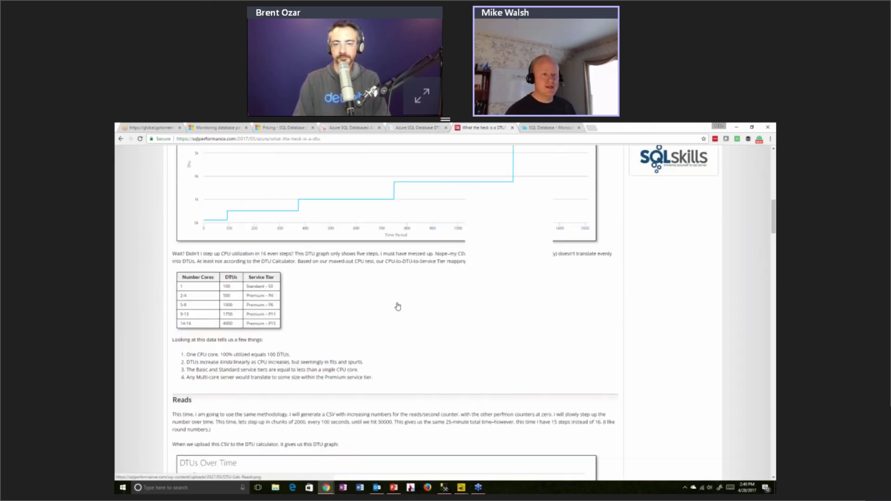
{"action": "scroll", "coordinate": [397, 306], "scroll_direction": "up", "scroll_amount": 6}
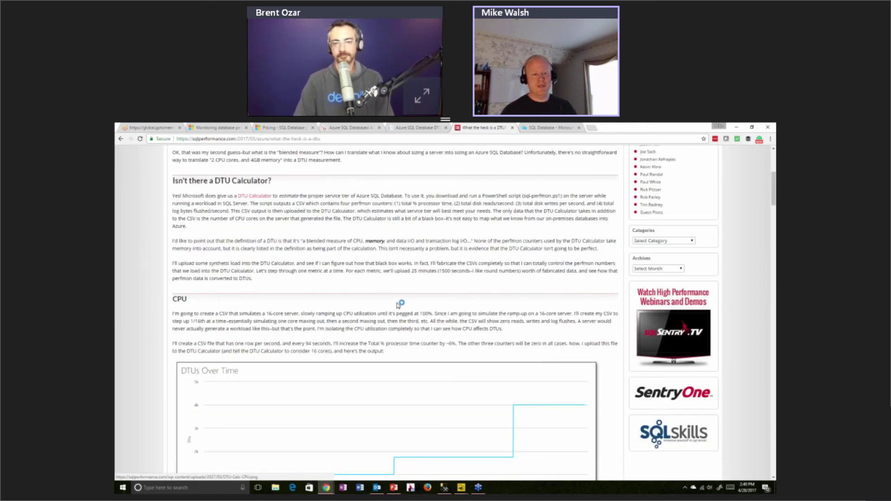
{"action": "scroll", "coordinate": [398, 305], "scroll_direction": "down", "scroll_amount": 10}
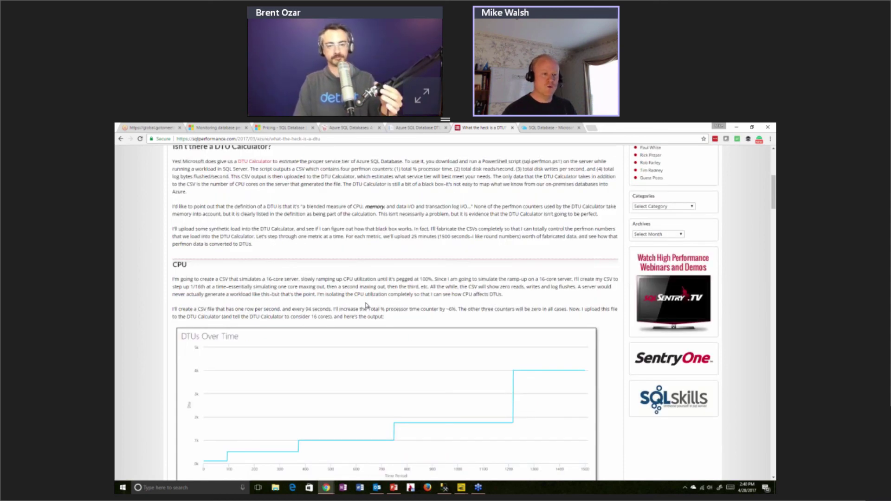
{"action": "scroll", "coordinate": [368, 319], "scroll_direction": "up", "scroll_amount": 3}
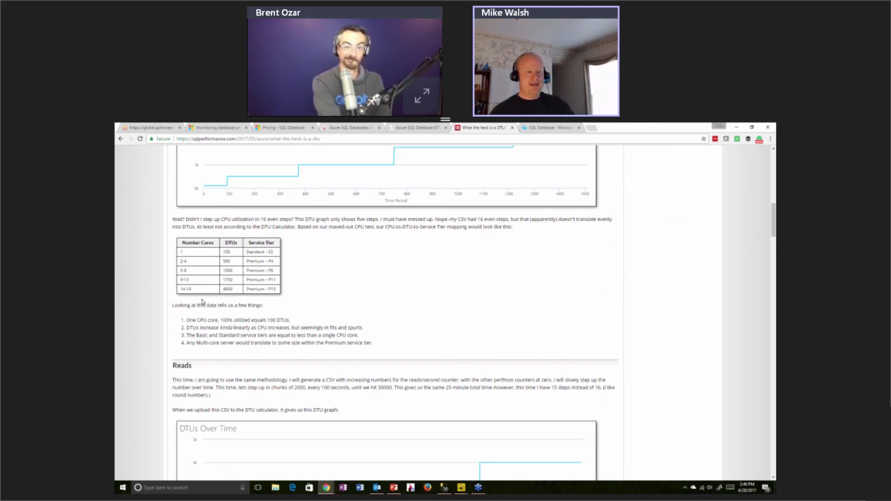
{"action": "scroll", "coordinate": [214, 328], "scroll_direction": "down", "scroll_amount": 1}
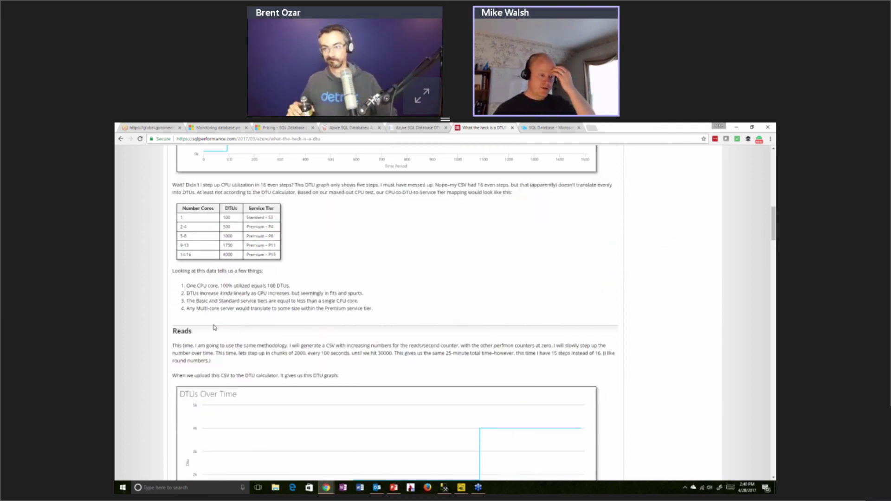
{"action": "scroll", "coordinate": [215, 327], "scroll_direction": "down", "scroll_amount": 4}
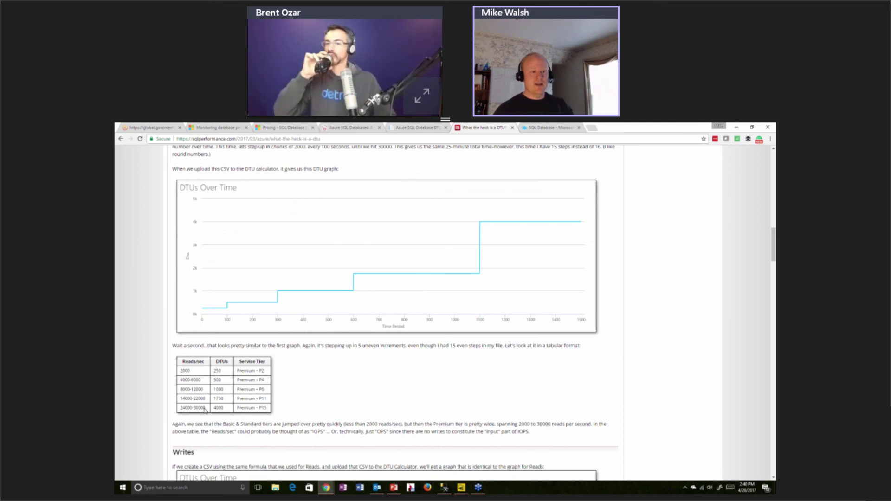
{"action": "scroll", "coordinate": [205, 410], "scroll_direction": "down", "scroll_amount": 1}
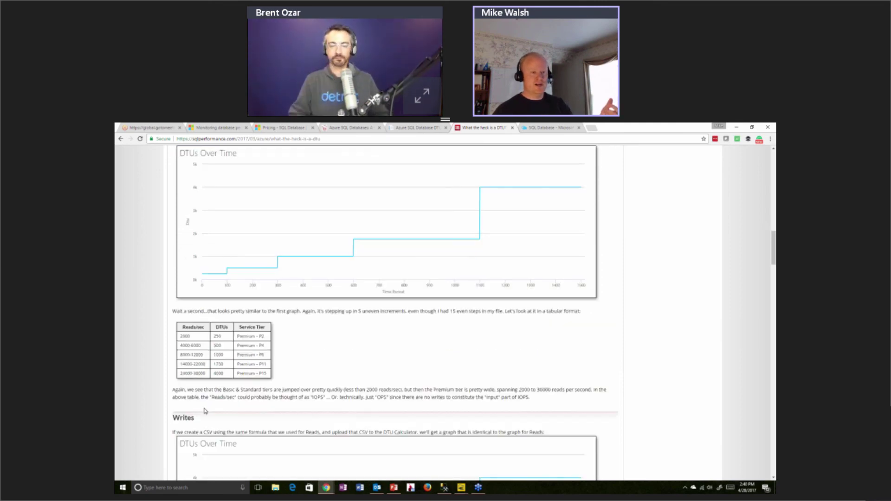
{"action": "scroll", "coordinate": [208, 411], "scroll_direction": "down", "scroll_amount": 4}
{"action": "scroll", "coordinate": [208, 411], "scroll_direction": "down", "scroll_amount": 6}
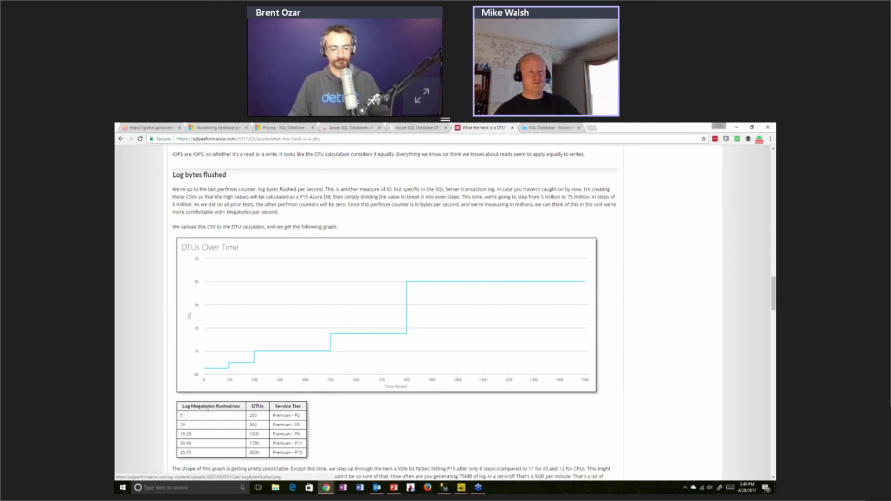
{"action": "scroll", "coordinate": [350, 354], "scroll_direction": "up", "scroll_amount": 6}
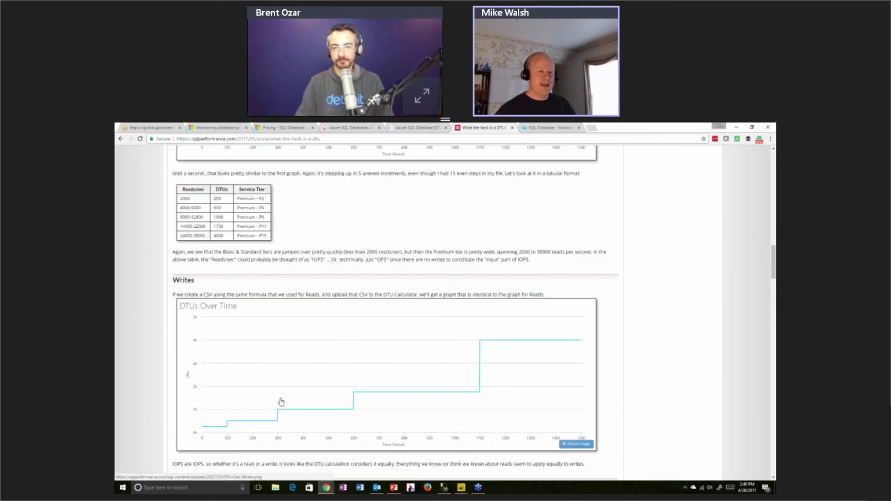
{"action": "scroll", "coordinate": [282, 402], "scroll_direction": "down", "scroll_amount": 2}
{"action": "scroll", "coordinate": [281, 398], "scroll_direction": "up", "scroll_amount": 9}
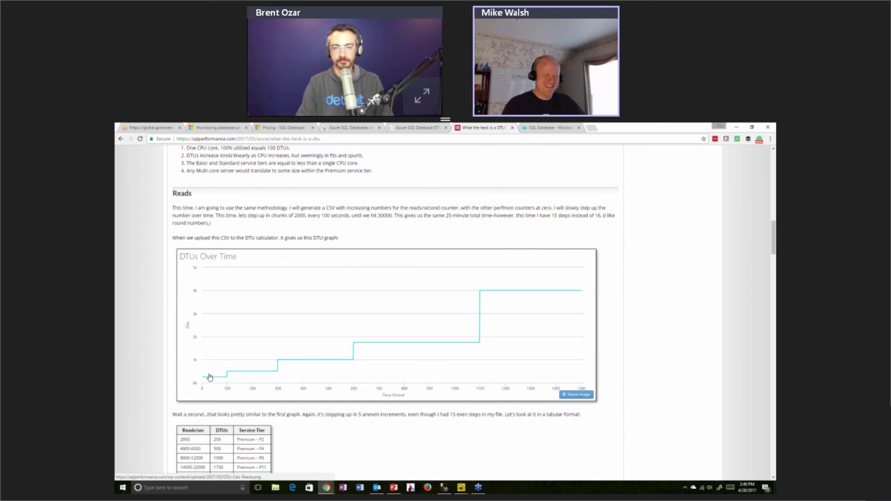
Review the log-flush and combined results, then go back to the DTU Calculator page
{"action": "scroll", "coordinate": [210, 377], "scroll_direction": "down", "scroll_amount": 8}
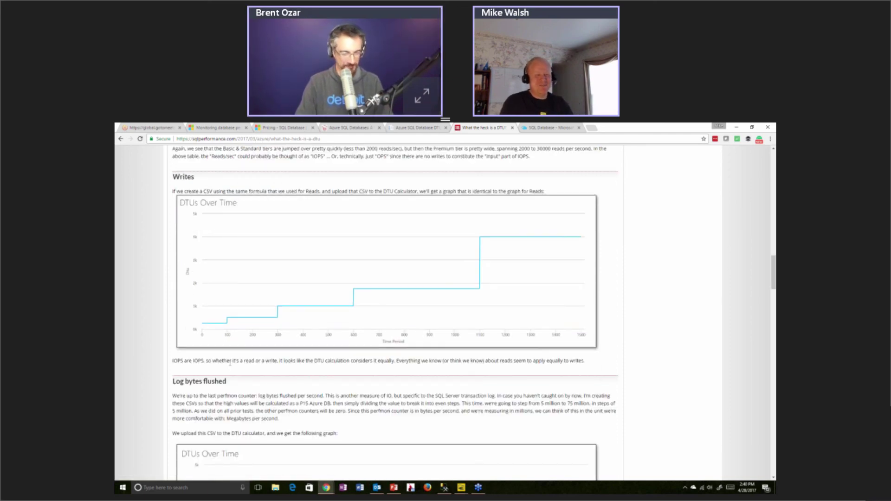
{"action": "scroll", "coordinate": [231, 364], "scroll_direction": "down", "scroll_amount": 1}
{"action": "scroll", "coordinate": [228, 358], "scroll_direction": "down", "scroll_amount": 8}
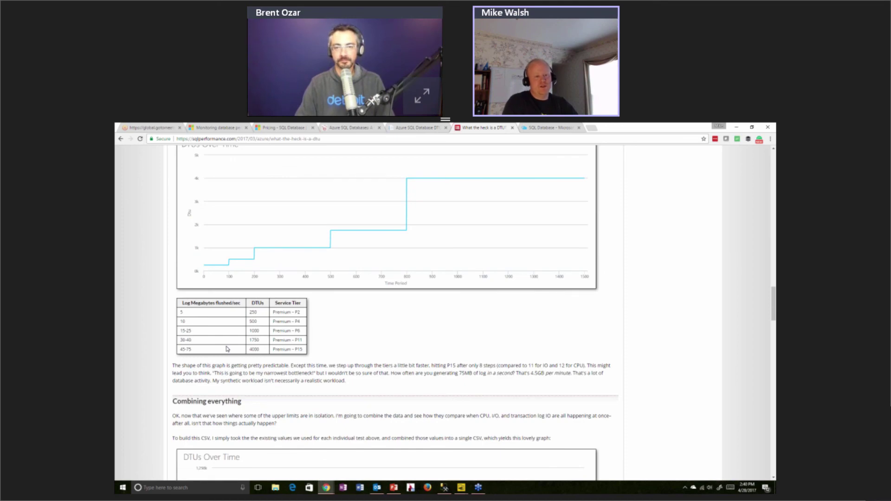
{"action": "scroll", "coordinate": [228, 351], "scroll_direction": "down", "scroll_amount": 1}
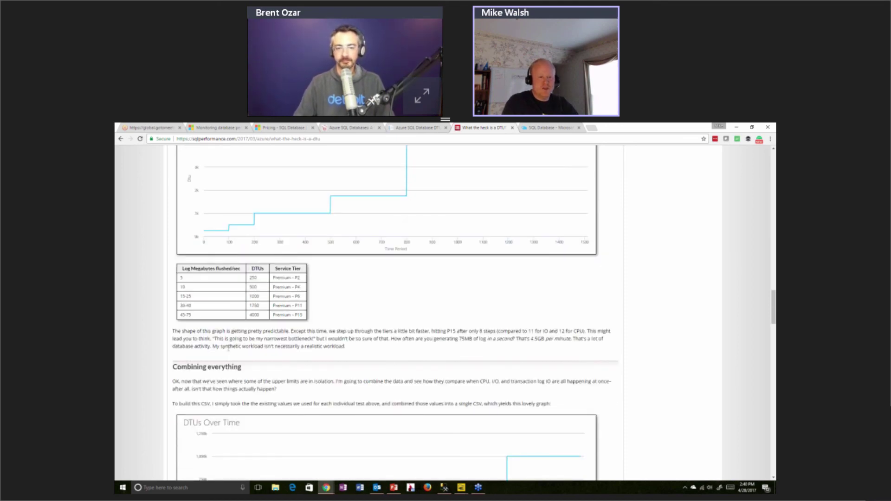
{"action": "scroll", "coordinate": [451, 360], "scroll_direction": "down", "scroll_amount": 4}
{"action": "scroll", "coordinate": [451, 359], "scroll_direction": "down", "scroll_amount": 3}
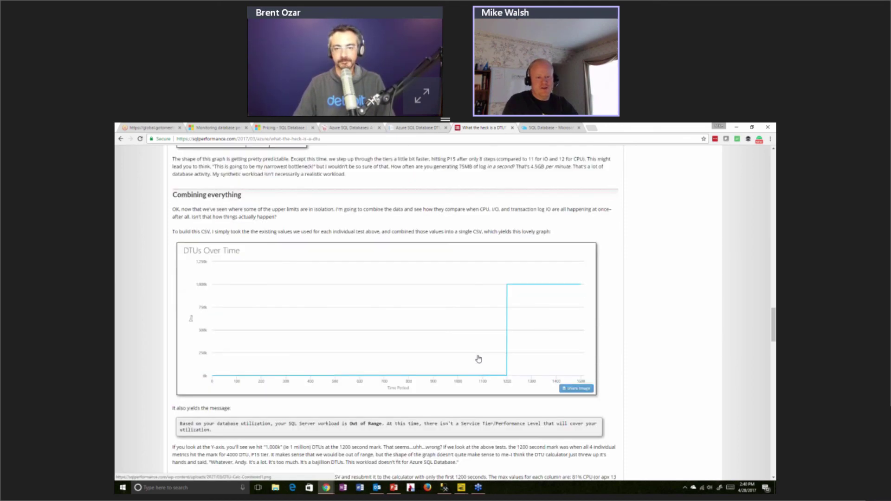
{"action": "left_click_drag", "start_coordinate": [180, 354], "coordinate": [243, 375]}
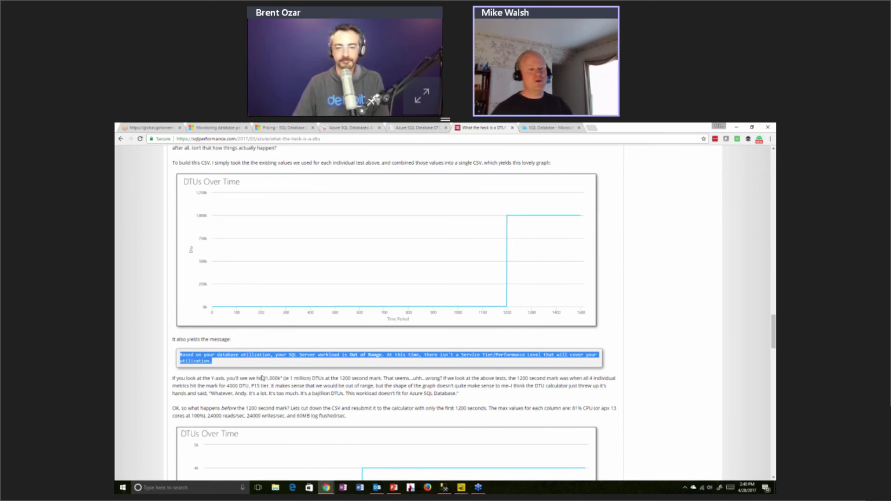
{"action": "scroll", "coordinate": [262, 377], "scroll_direction": "up", "scroll_amount": 1}
{"action": "scroll", "coordinate": [263, 379], "scroll_direction": "down", "scroll_amount": 10}
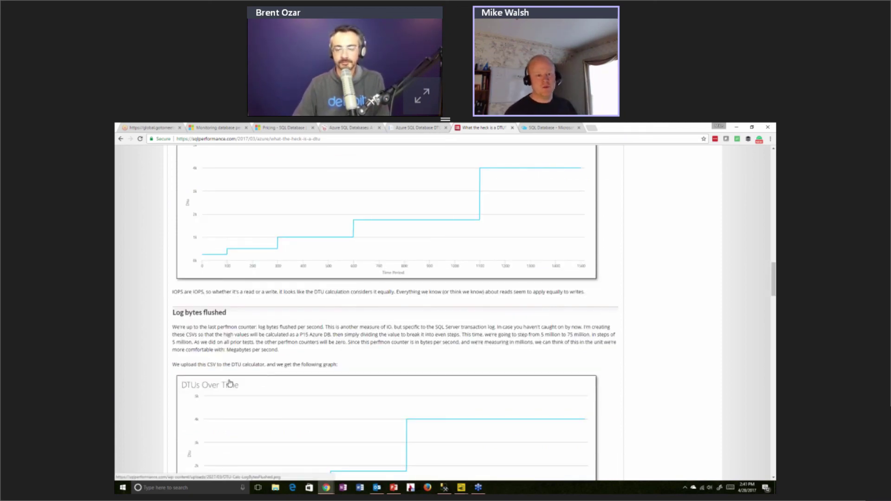
{"action": "scroll", "coordinate": [230, 384], "scroll_direction": "up", "scroll_amount": 1}
{"action": "scroll", "coordinate": [230, 384], "scroll_direction": "up", "scroll_amount": 3}
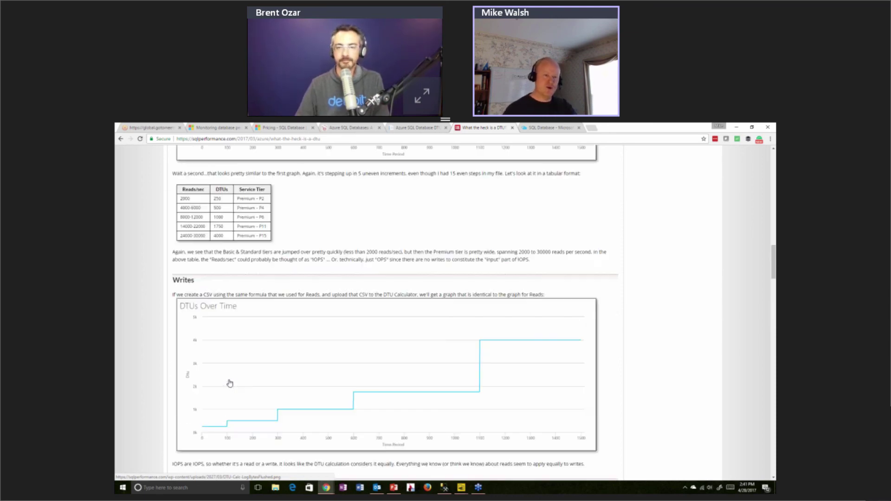
{"action": "scroll", "coordinate": [229, 384], "scroll_direction": "up", "scroll_amount": 2}
{"action": "scroll", "coordinate": [314, 344], "scroll_direction": "up", "scroll_amount": 3}
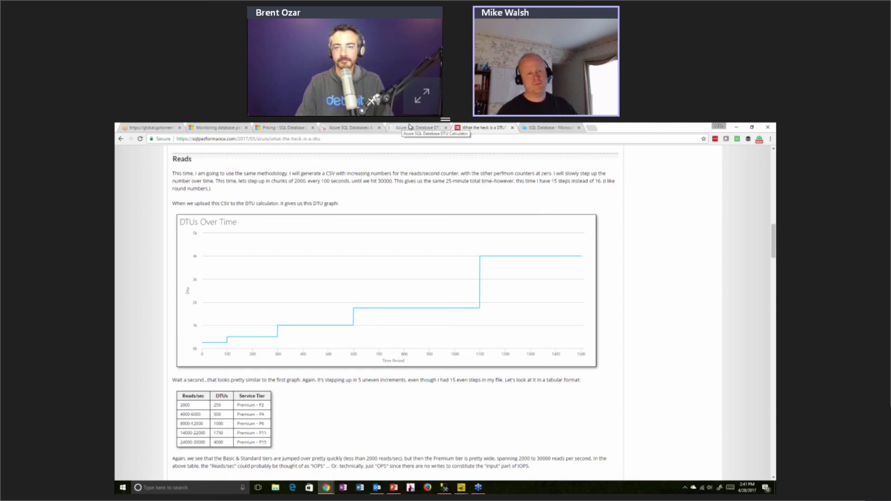
{"action": "left_click", "coordinate": [425, 128]}
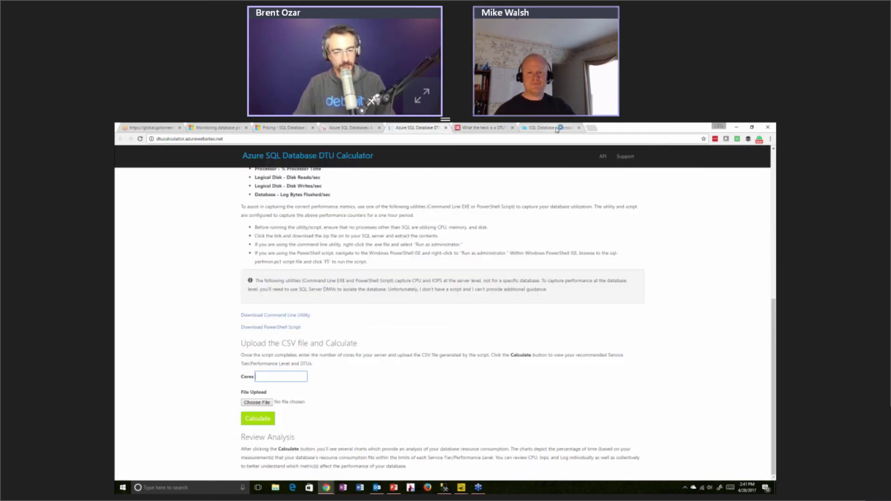
Return to the Azure portal and list SQL databases, including WalshDemo's secondary on newserveragsql
{"action": "left_click", "coordinate": [556, 128]}
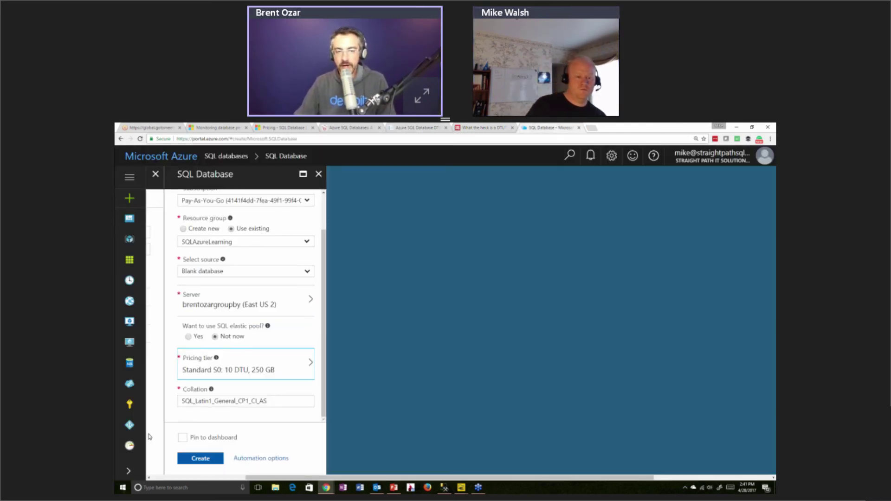
{"action": "left_click", "coordinate": [204, 461]}
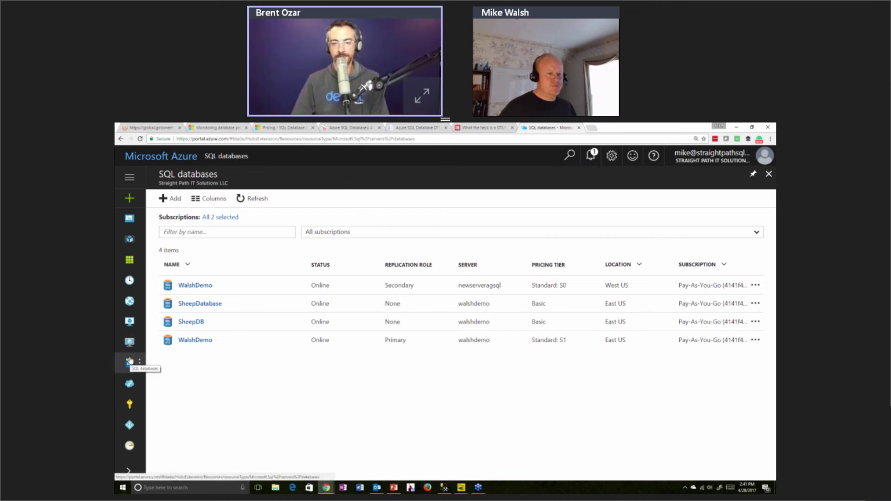
Add a new SQL database named IWantToSeeCalculator and bring up its pricing tier settings
{"action": "left_click", "coordinate": [168, 199]}
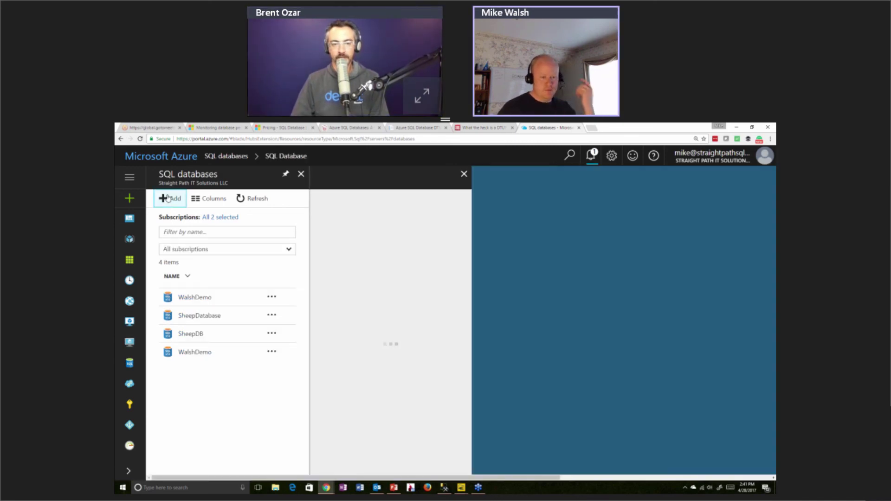
{"action": "scroll", "coordinate": [409, 365], "scroll_direction": "down", "scroll_amount": 1}
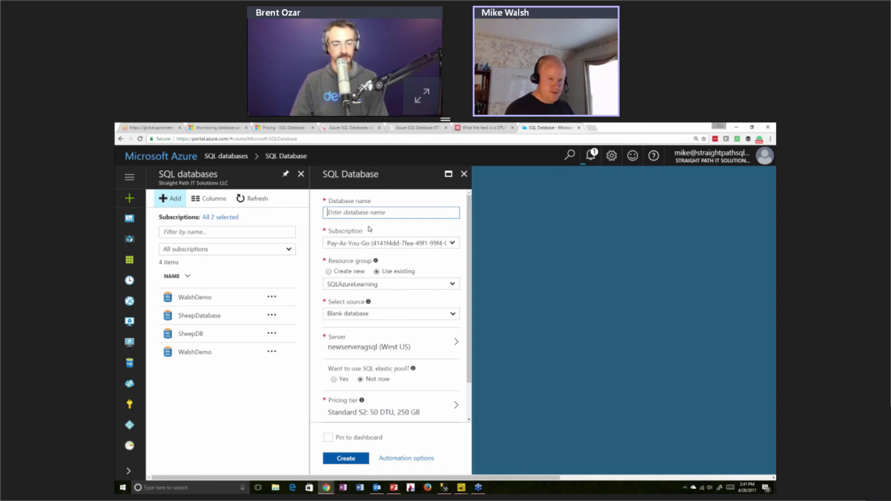
{"action": "type", "text": "IWantToSe"}
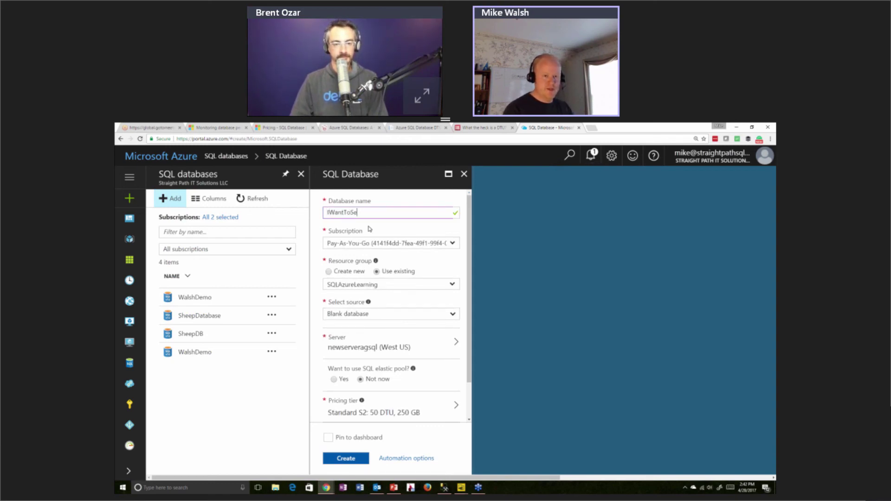
{"action": "type", "text": "eCalculator"}
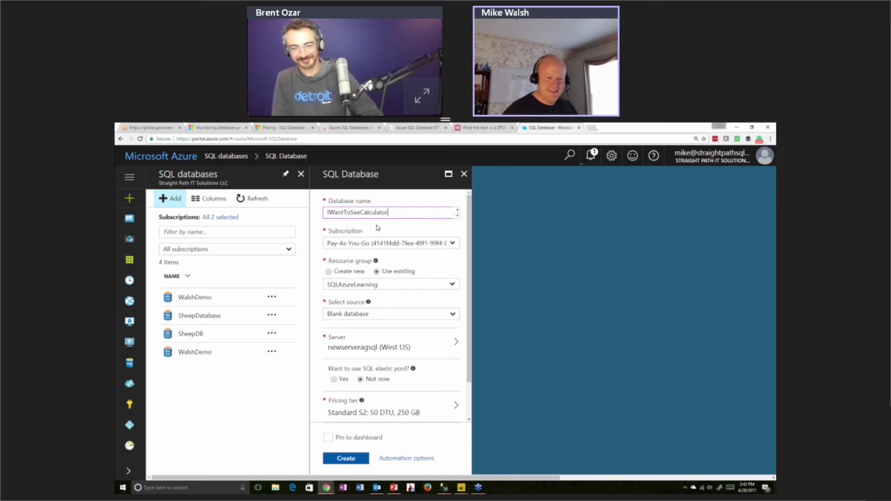
{"action": "scroll", "coordinate": [372, 237], "scroll_direction": "down", "scroll_amount": 2}
{"action": "left_click", "coordinate": [363, 364]}
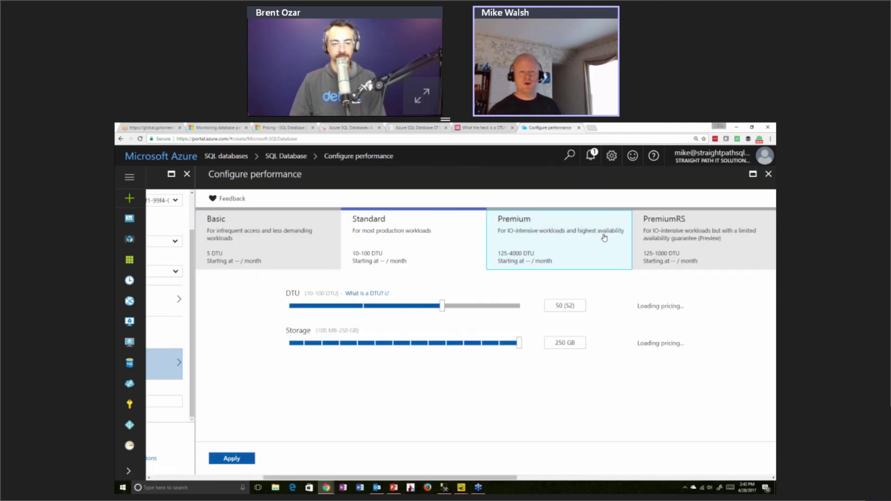
Choose the Premium tier and raise performance to 4000 DTU (P15)
{"action": "left_click", "coordinate": [604, 235]}
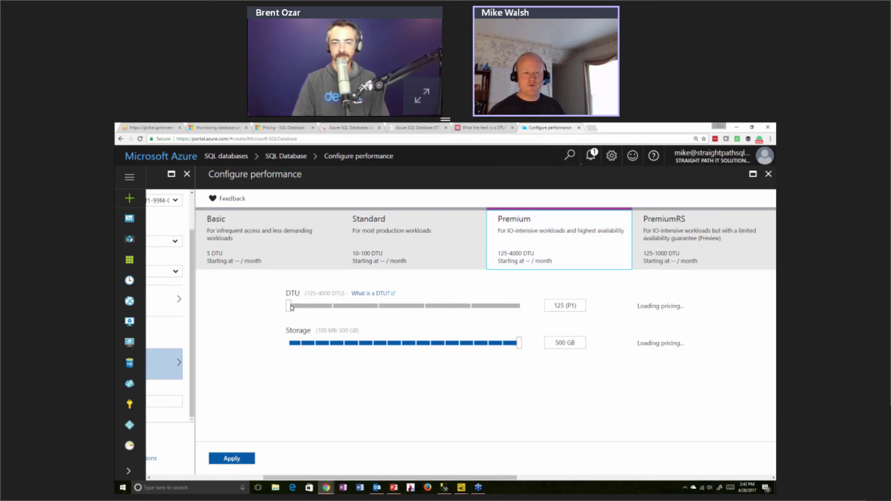
{"action": "left_click_drag", "start_coordinate": [290, 306], "coordinate": [519, 307]}
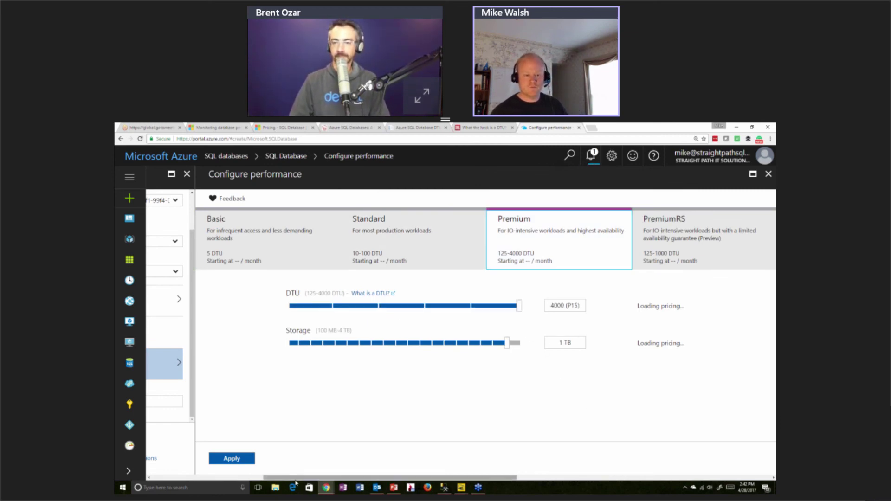
{"action": "left_click_drag", "start_coordinate": [390, 480], "coordinate": [381, 480]}
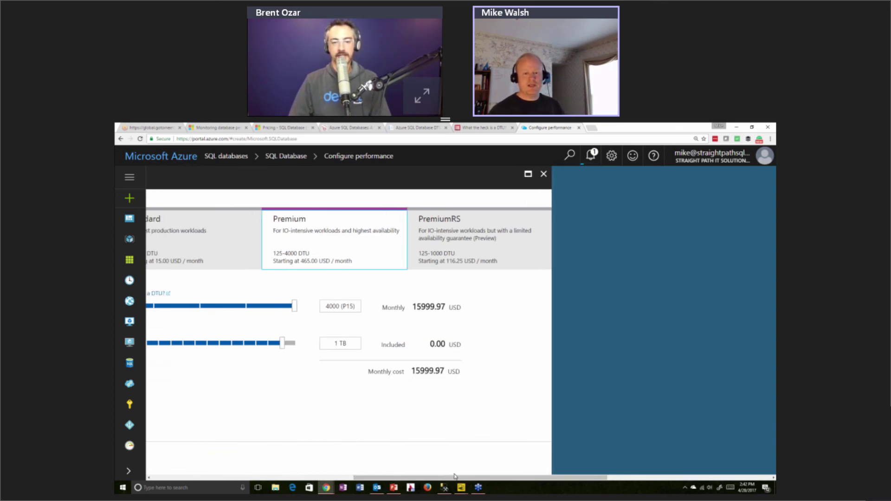
Bring the storage down through 4 TB, 750 GB and 250 GB to 500 MB
{"action": "left_click", "coordinate": [290, 344]}
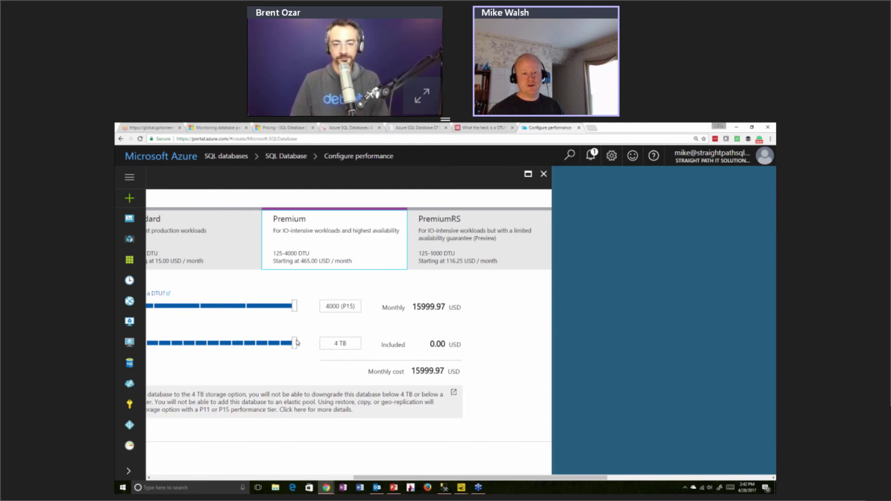
{"action": "left_click", "coordinate": [243, 346]}
{"action": "left_click", "coordinate": [222, 344]}
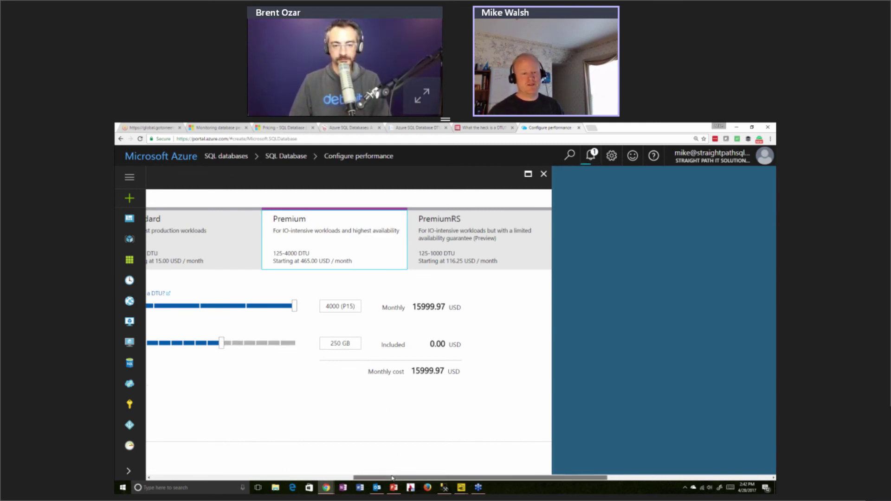
{"action": "left_click", "coordinate": [416, 335]}
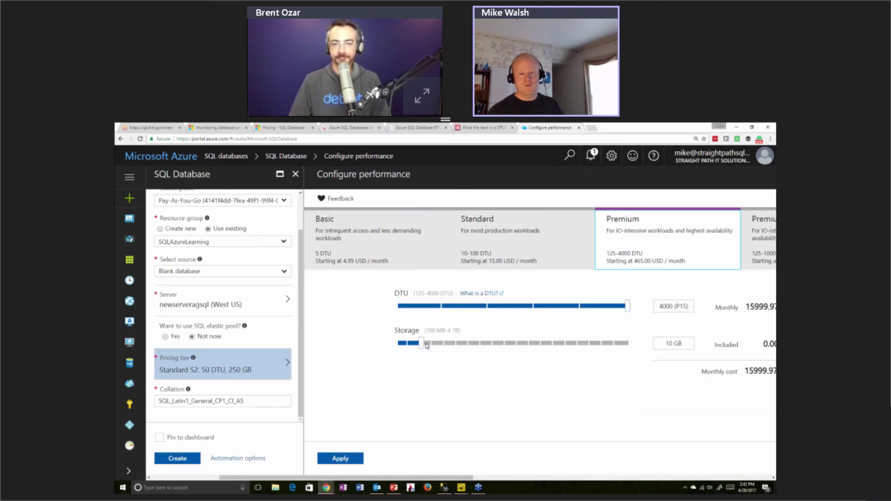
{"action": "left_click", "coordinate": [409, 344]}
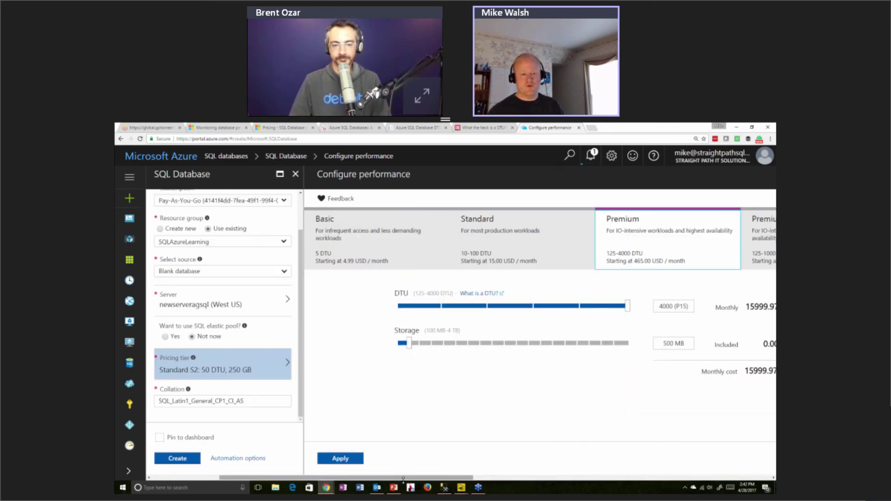
{"action": "left_click_drag", "start_coordinate": [403, 478], "coordinate": [471, 474]}
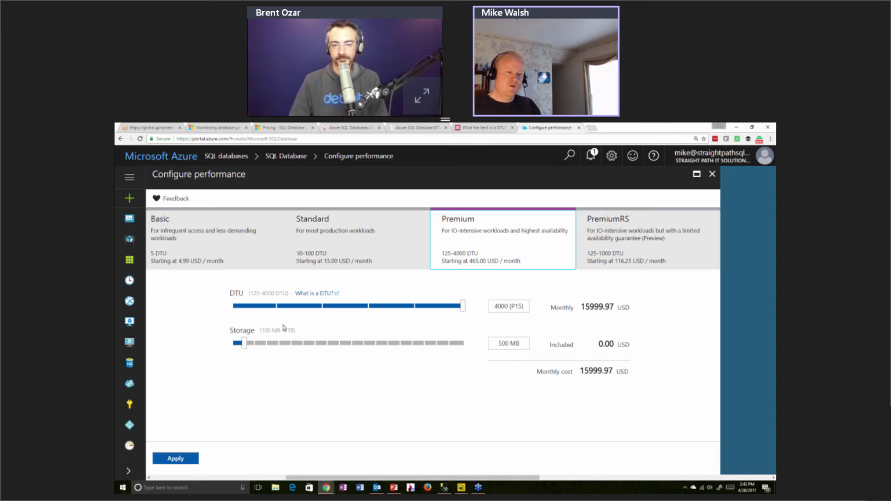
Raise P15 storage to the 4 TB maximum and read the downgrade-restriction warning
{"action": "left_click_drag", "start_coordinate": [244, 343], "coordinate": [465, 350]}
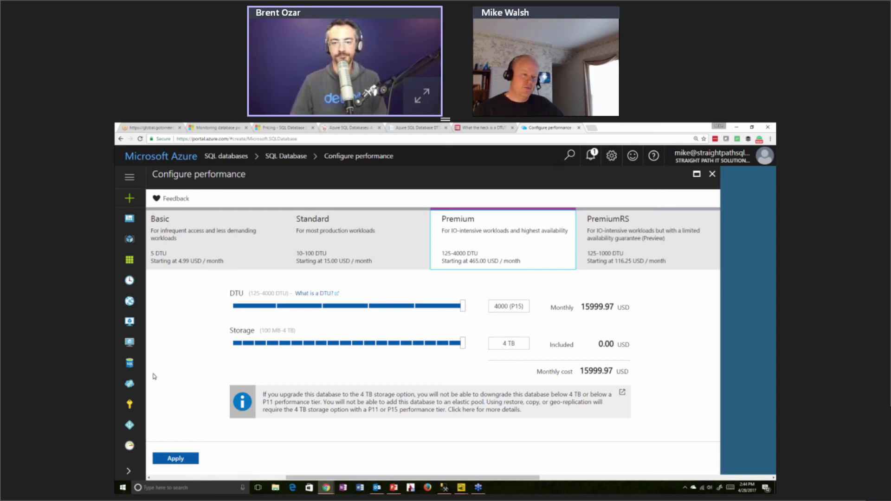
{"action": "scroll", "coordinate": [131, 417], "scroll_direction": "down", "scroll_amount": 2}
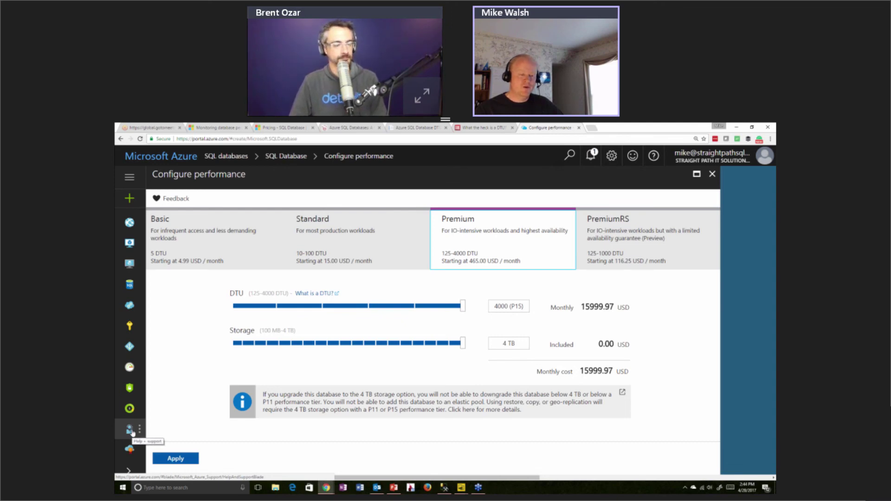
Go to Help + support, discarding the unsaved P15 4 TB storage edits
{"action": "left_click", "coordinate": [131, 430]}
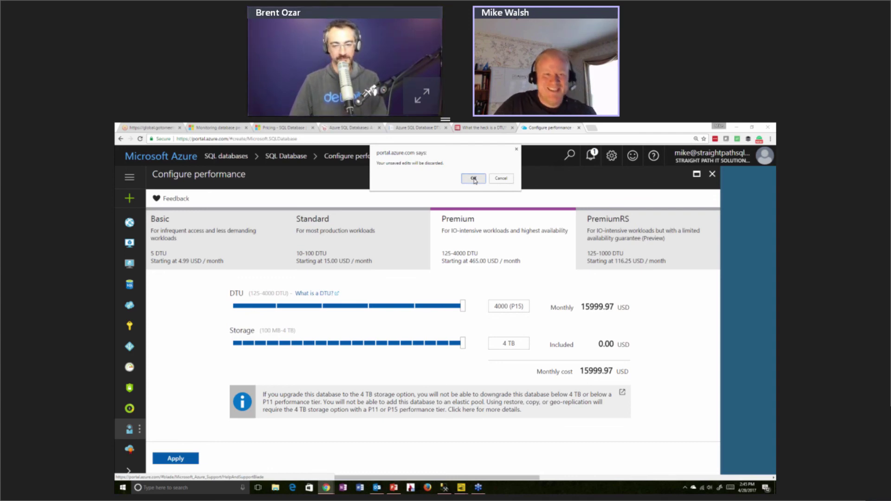
{"action": "left_click", "coordinate": [474, 178]}
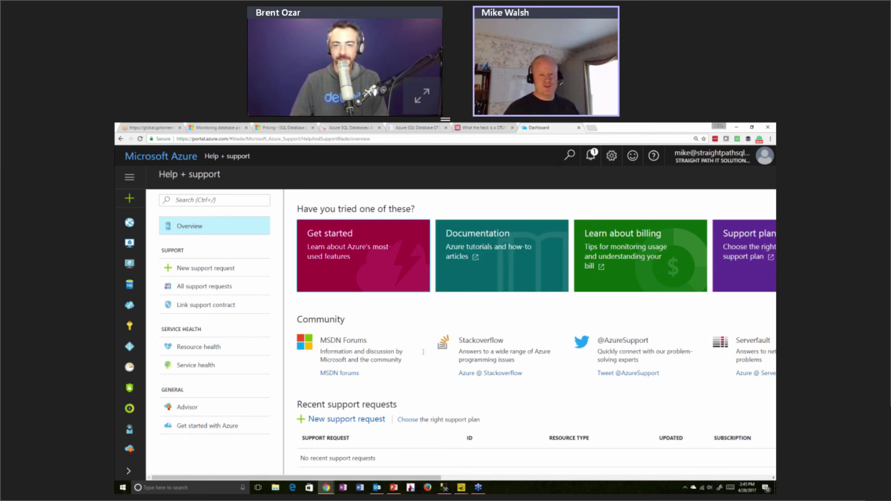
{"action": "scroll", "coordinate": [512, 358], "scroll_direction": "down", "scroll_amount": 1}
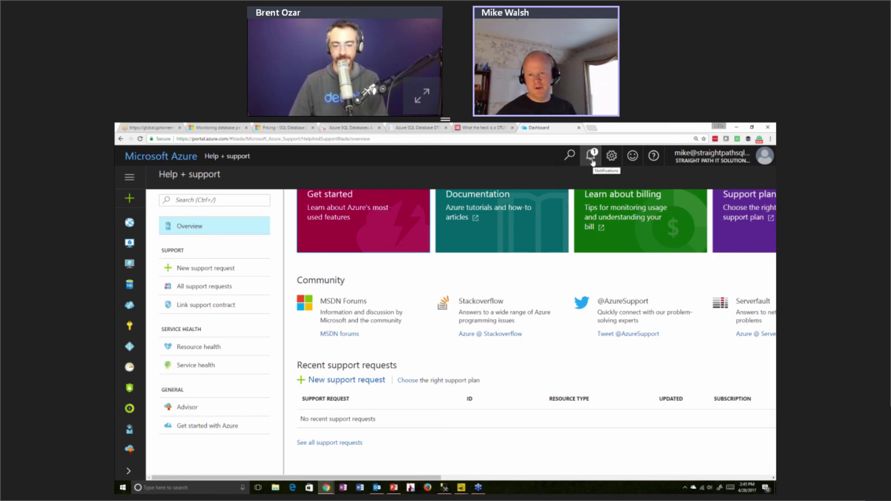
{"action": "left_click", "coordinate": [593, 162]}
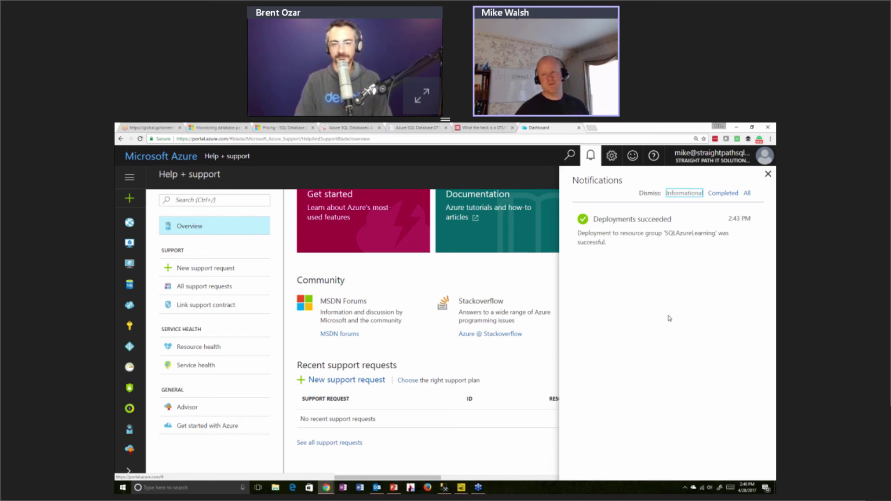
{"action": "left_click", "coordinate": [768, 174]}
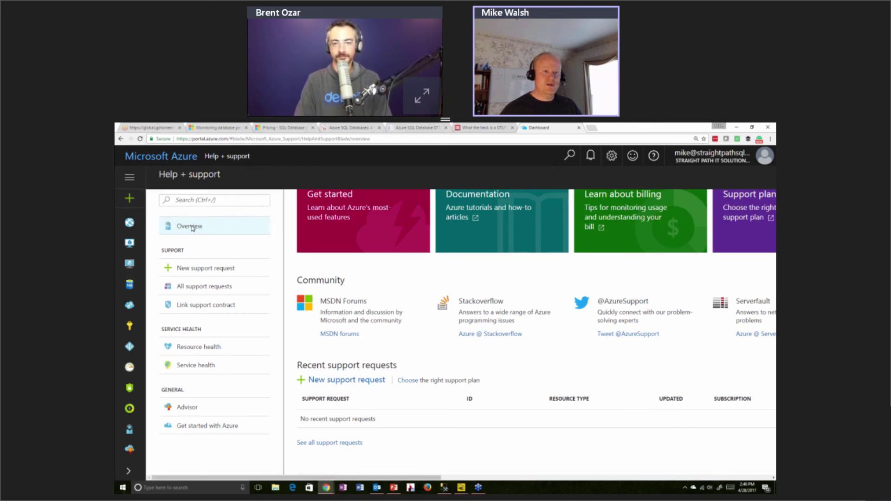
Refresh the SQL databases list and open the Primary WalshDemo database in East US
{"action": "left_click", "coordinate": [130, 284]}
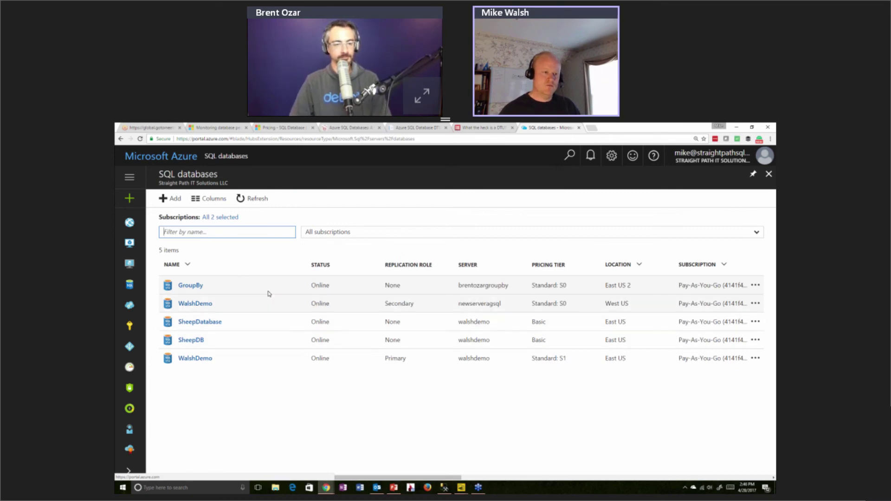
{"action": "left_click", "coordinate": [231, 218]}
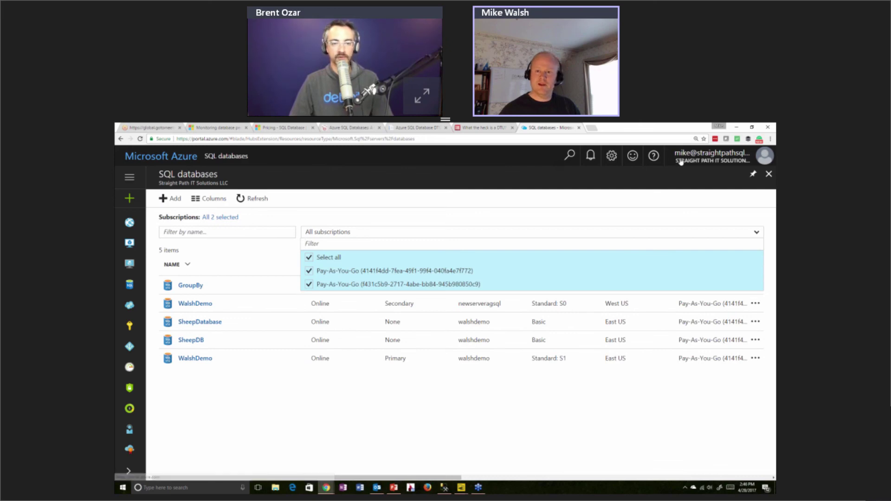
{"action": "left_click", "coordinate": [258, 200]}
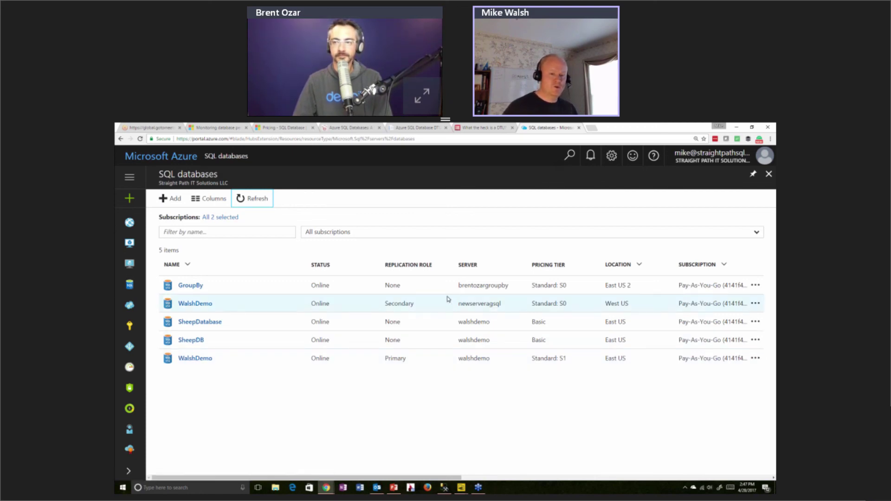
{"action": "left_click", "coordinate": [193, 361]}
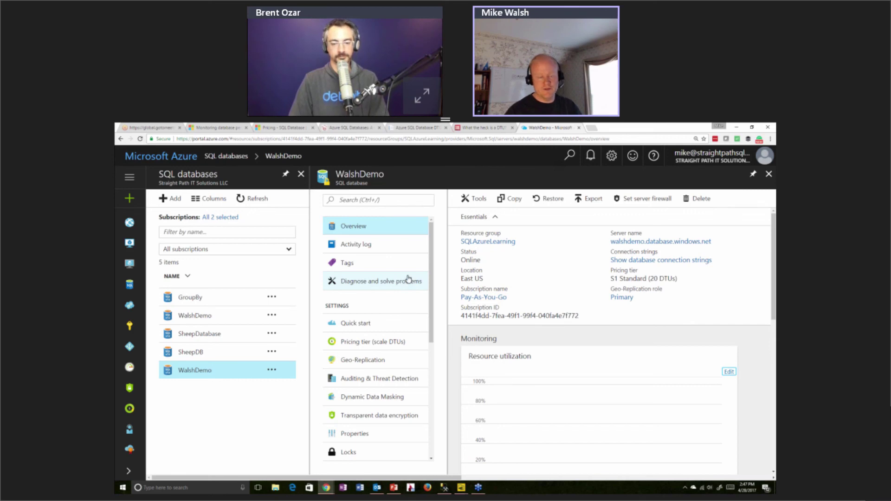
Look through WalshDemo's Diagnose and solve problems page, then view its empty Tags page
{"action": "left_click", "coordinate": [402, 291]}
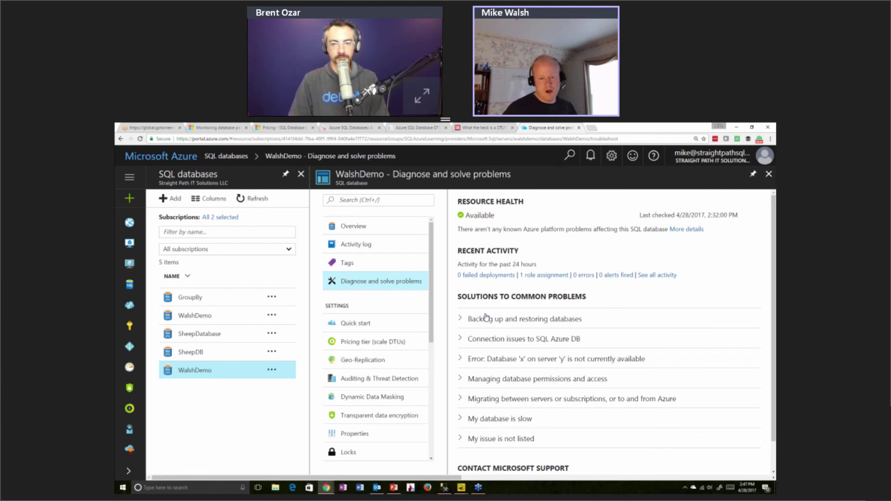
{"action": "scroll", "coordinate": [486, 317], "scroll_direction": "down", "scroll_amount": 1}
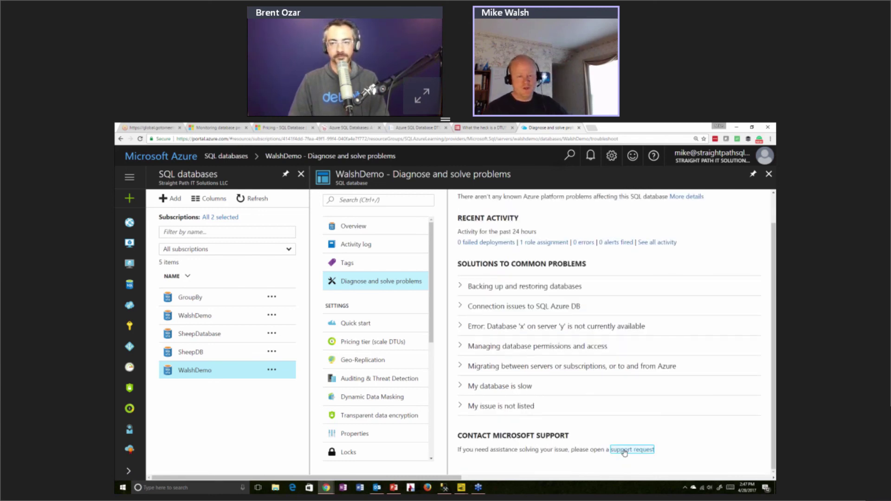
{"action": "scroll", "coordinate": [594, 418], "scroll_direction": "up", "scroll_amount": 1}
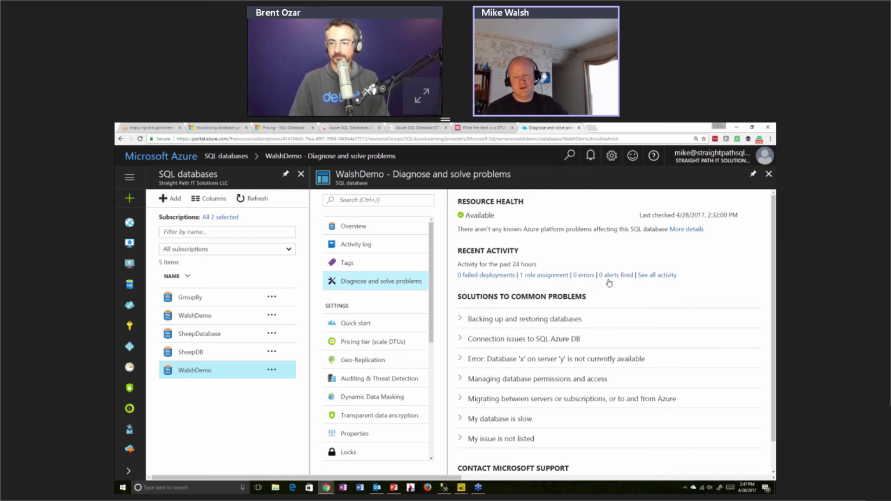
{"action": "left_click", "coordinate": [353, 264]}
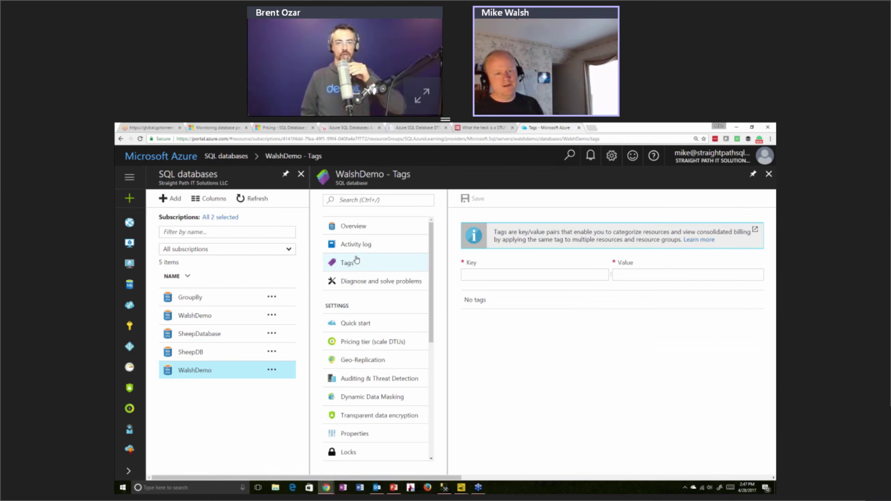
Return to WalshDemo's Overview to check 0% DTU utilization and the Geo-Replication map
{"action": "left_click", "coordinate": [356, 228]}
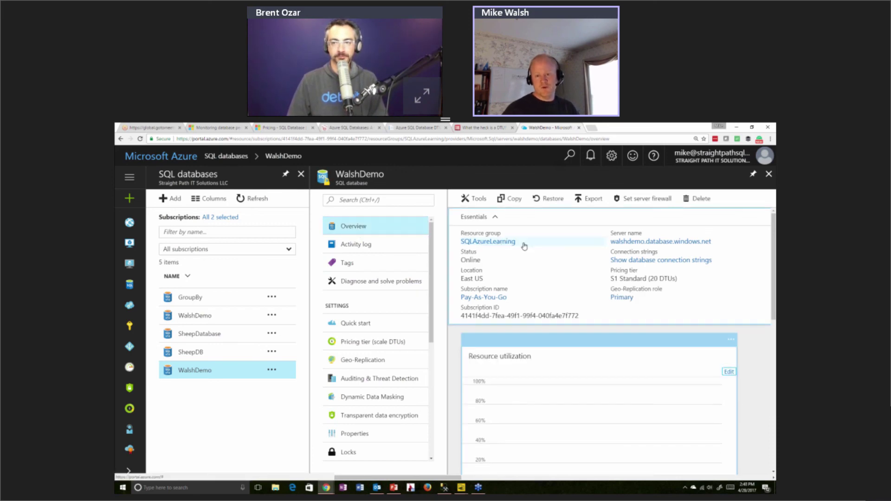
{"action": "scroll", "coordinate": [613, 304], "scroll_direction": "down", "scroll_amount": 5}
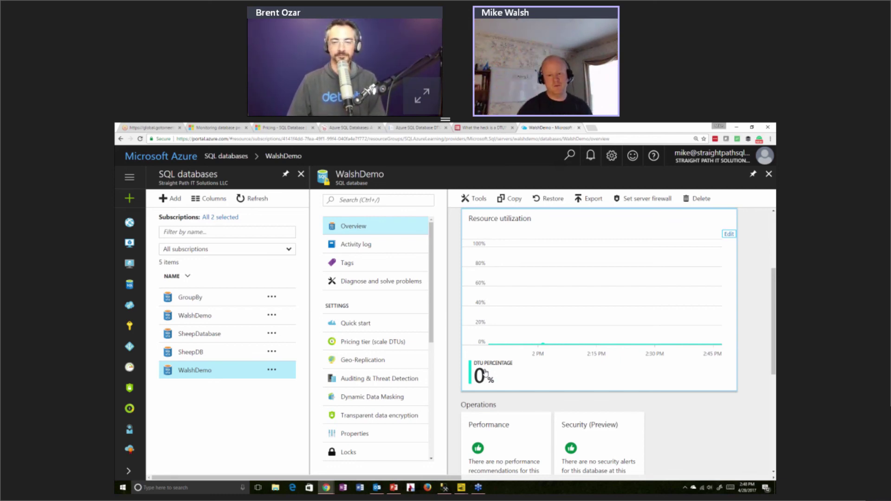
{"action": "scroll", "coordinate": [485, 371], "scroll_direction": "down", "scroll_amount": 3}
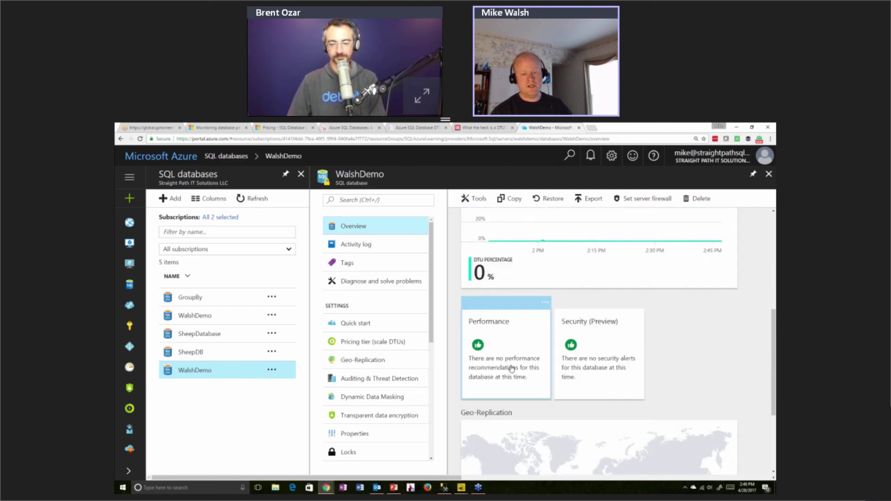
{"action": "scroll", "coordinate": [512, 369], "scroll_direction": "down", "scroll_amount": 2}
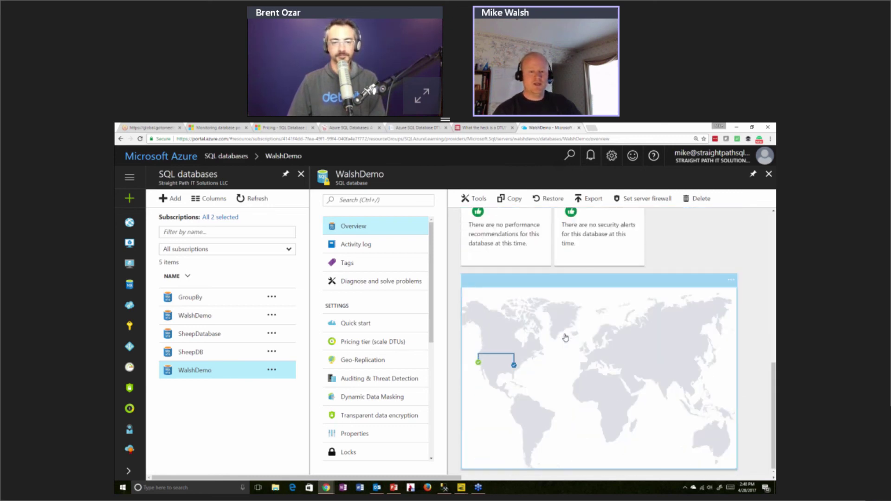
{"action": "scroll", "coordinate": [565, 337], "scroll_direction": "up", "scroll_amount": 1}
{"action": "scroll", "coordinate": [565, 338], "scroll_direction": "down", "scroll_amount": 1}
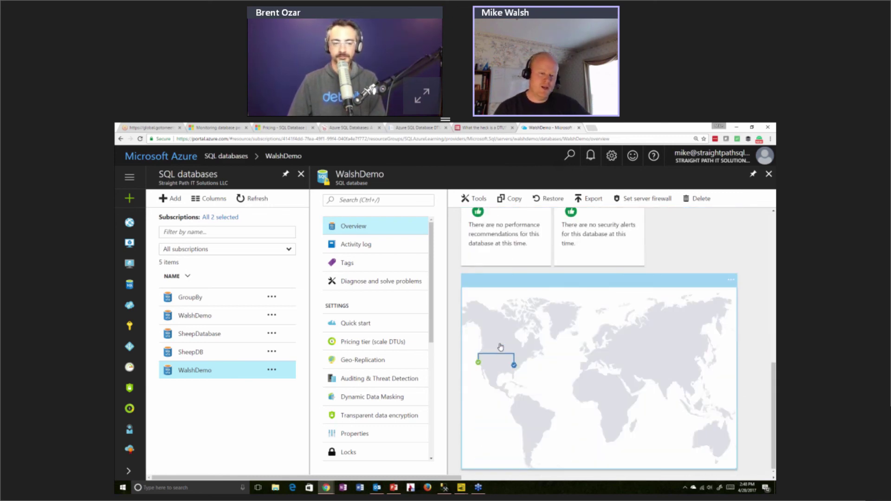
{"action": "scroll", "coordinate": [584, 292], "scroll_direction": "up", "scroll_amount": 5}
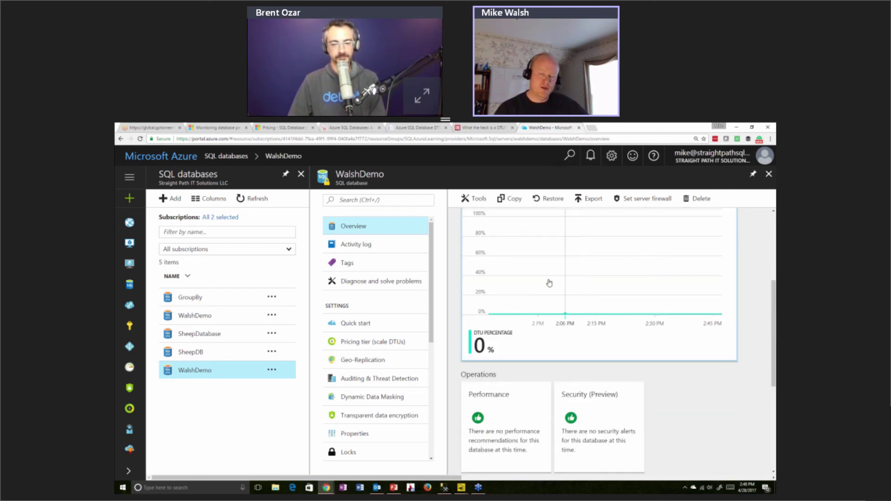
{"action": "scroll", "coordinate": [548, 280], "scroll_direction": "up", "scroll_amount": 4}
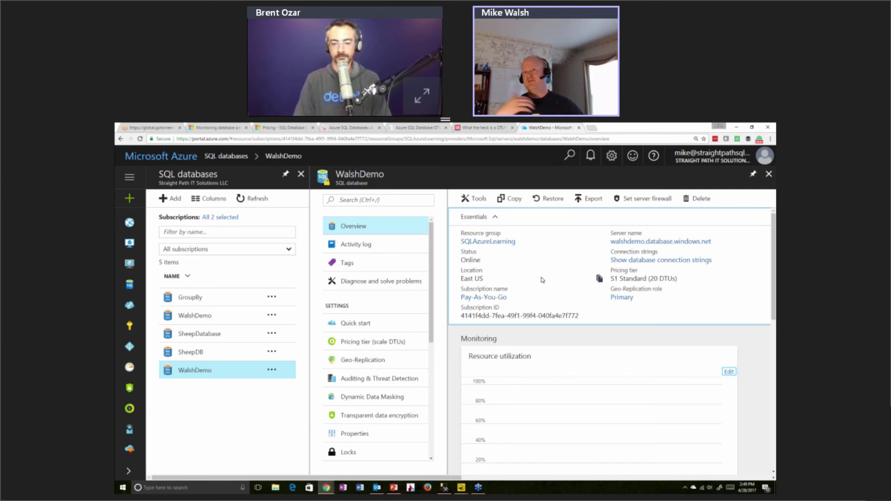
{"action": "scroll", "coordinate": [543, 280], "scroll_direction": "down", "scroll_amount": 1}
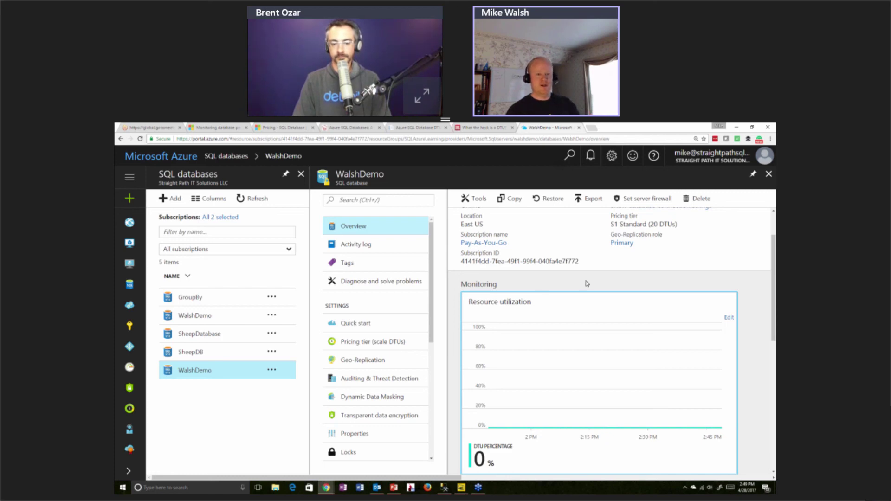
Open WalshDemo's Geo-Replication settings and pick East US 2 on the region map
{"action": "left_click", "coordinate": [382, 361]}
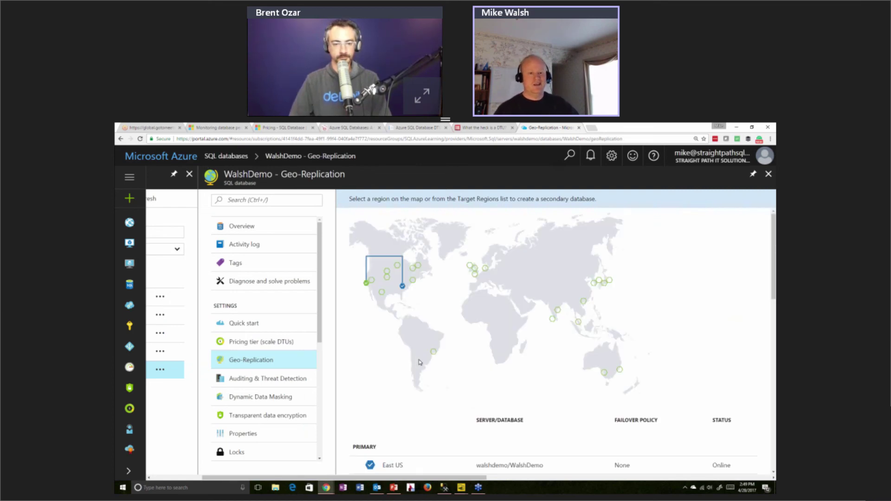
{"action": "scroll", "coordinate": [422, 364], "scroll_direction": "down", "scroll_amount": 3}
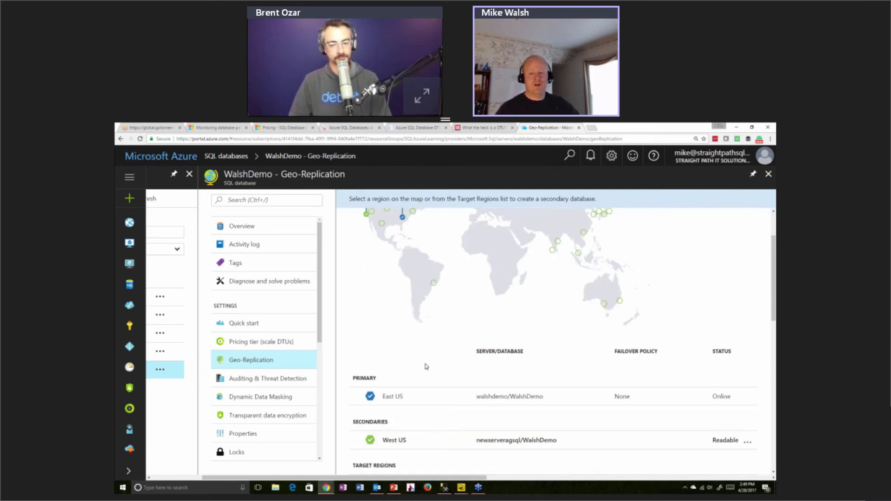
{"action": "scroll", "coordinate": [418, 297], "scroll_direction": "up", "scroll_amount": 3}
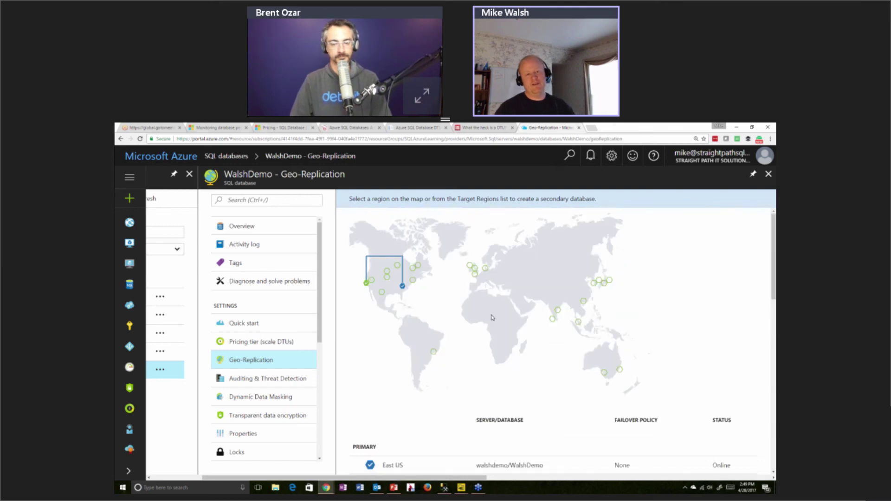
{"action": "left_click", "coordinate": [413, 281]}
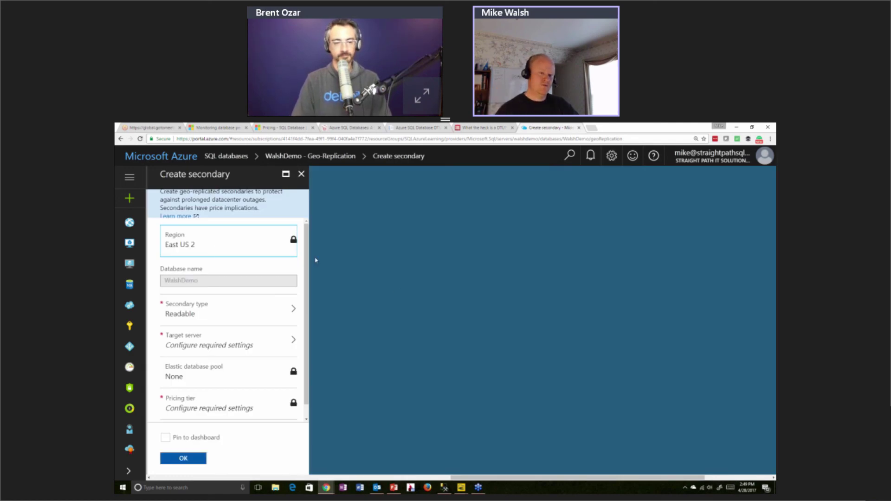
{"action": "left_click", "coordinate": [301, 176]}
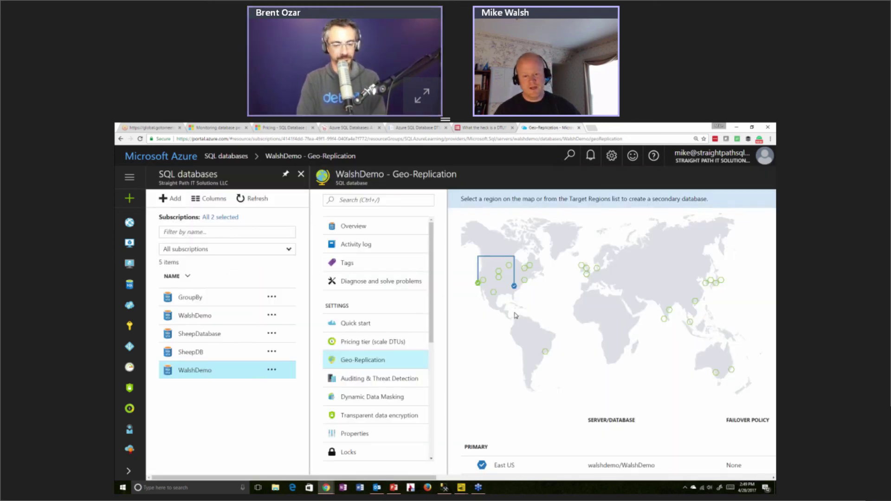
{"action": "left_click", "coordinate": [515, 287]}
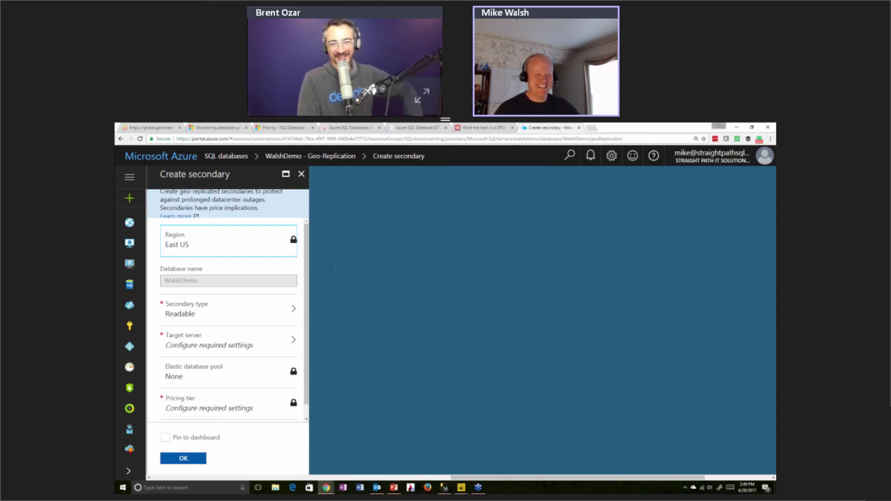
{"action": "left_click", "coordinate": [300, 175]}
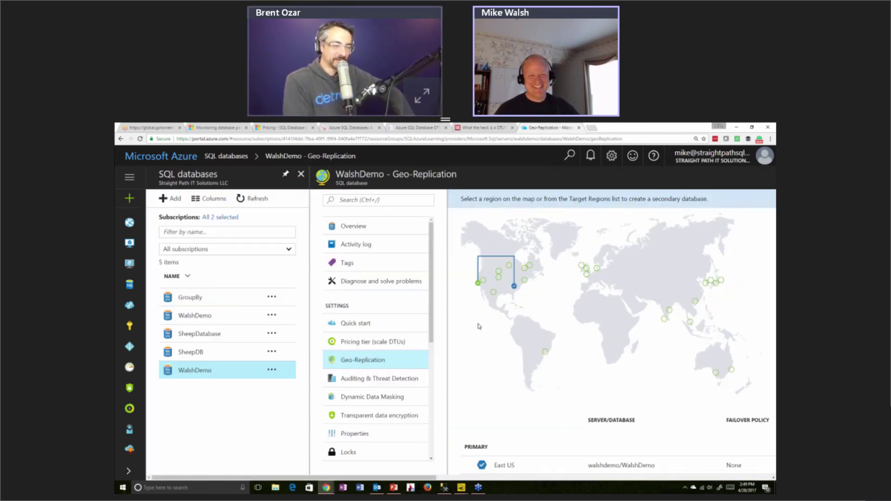
{"action": "scroll", "coordinate": [520, 327], "scroll_direction": "down", "scroll_amount": 2}
{"action": "scroll", "coordinate": [519, 327], "scroll_direction": "down", "scroll_amount": 2}
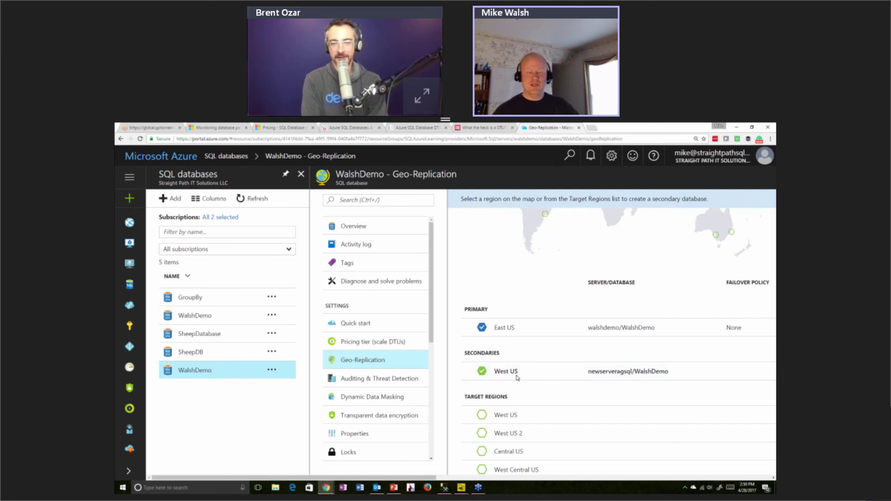
{"action": "scroll", "coordinate": [517, 376], "scroll_direction": "up", "scroll_amount": 3}
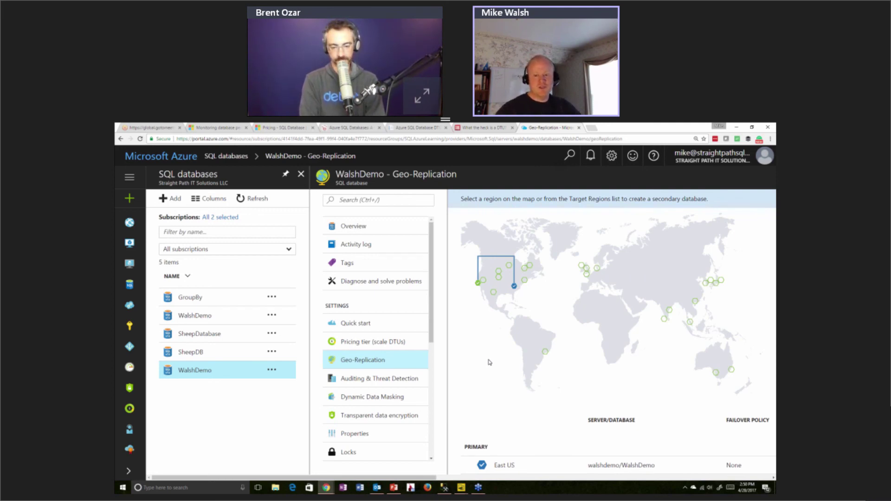
{"action": "scroll", "coordinate": [502, 377], "scroll_direction": "down", "scroll_amount": 3}
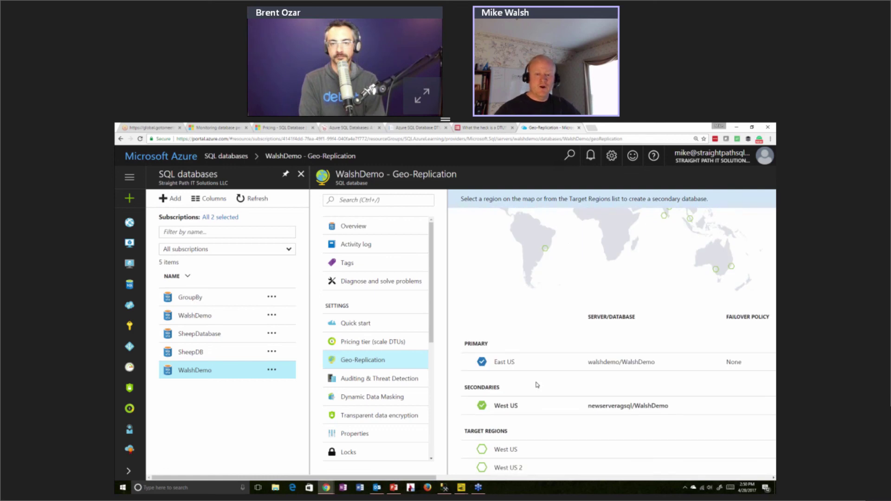
{"action": "scroll", "coordinate": [529, 393], "scroll_direction": "down", "scroll_amount": 1}
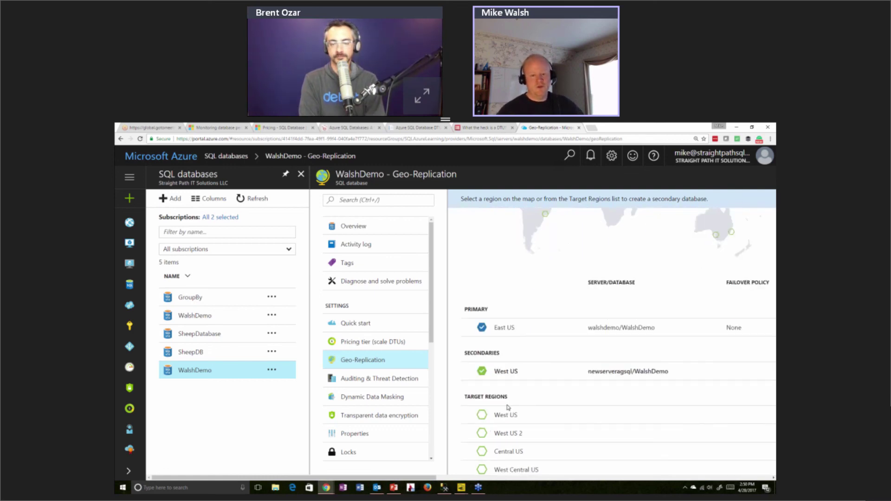
Start a West US 2 secondary for WalshDemo, keeping secondary type Readable
{"action": "left_click", "coordinate": [480, 434]}
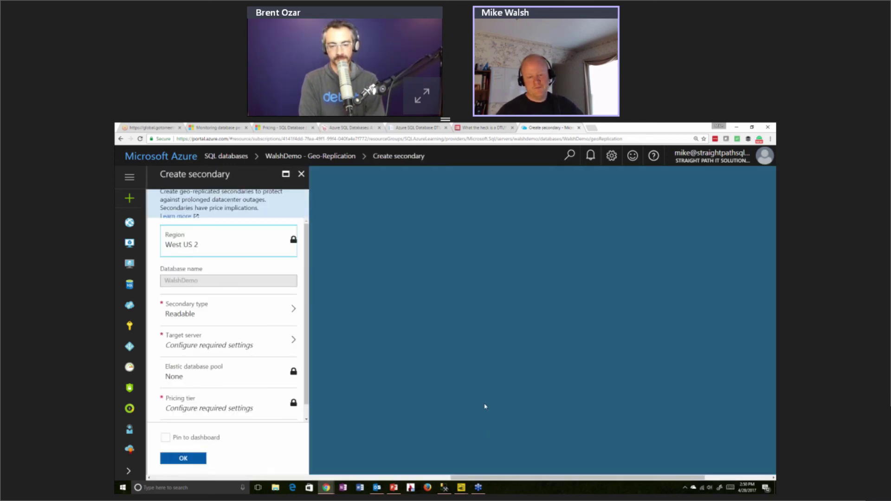
{"action": "left_click", "coordinate": [271, 313]}
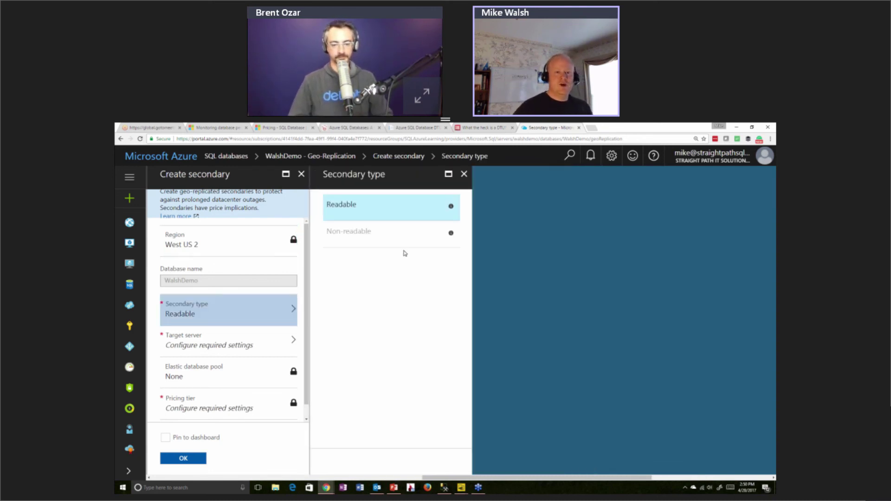
{"action": "mouse_move", "coordinate": [452, 235]}
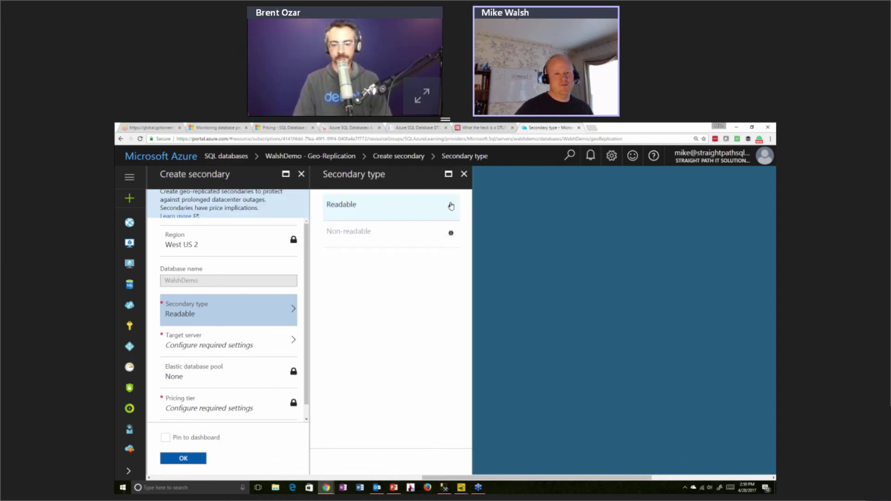
{"action": "mouse_move", "coordinate": [451, 207]}
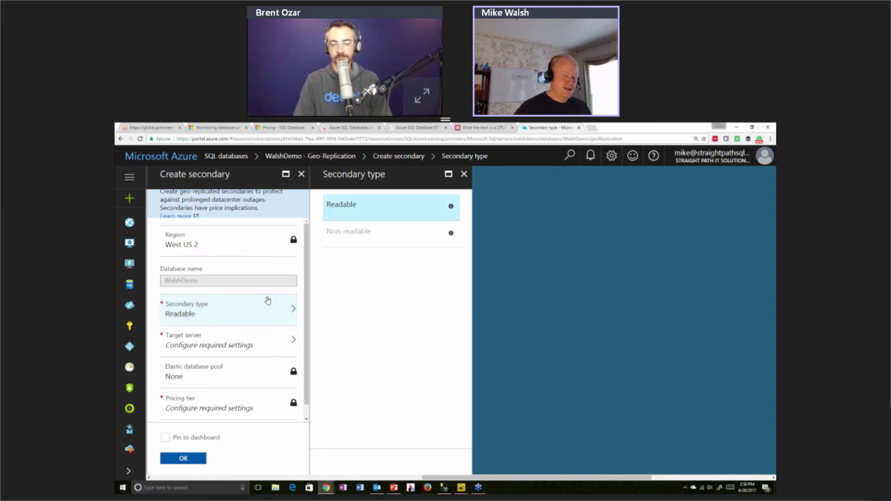
Create target server westus2groupby with an admin login and confirmed password
{"action": "left_click", "coordinate": [279, 343]}
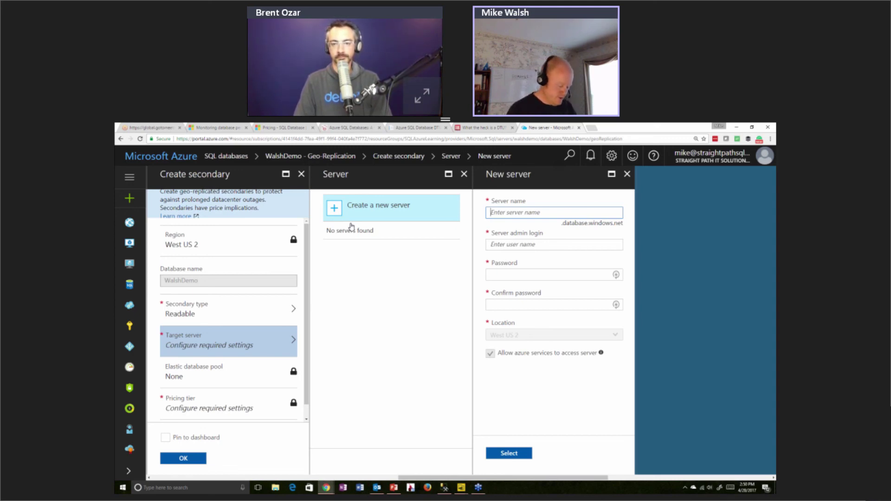
{"action": "type", "text": "westus2"}
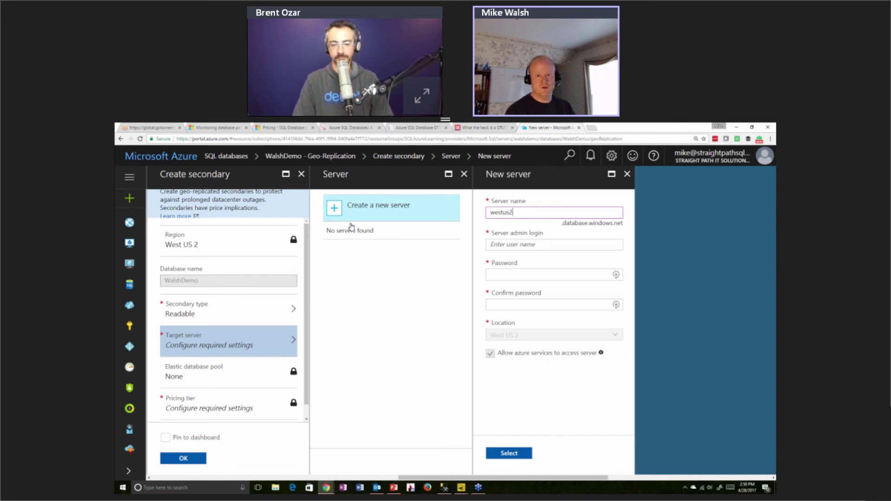
{"action": "type", "text": "groupby"}
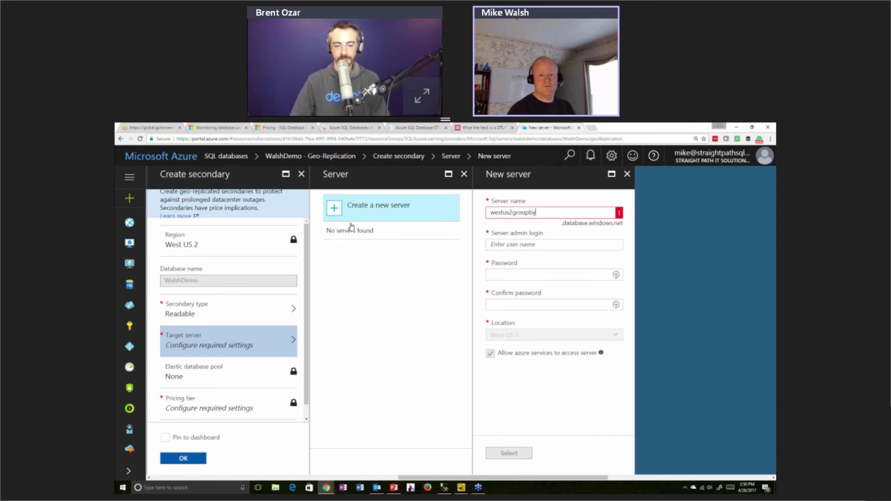
{"action": "left_click", "coordinate": [489, 245]}
{"action": "type", "text": "mwalsh"}
{"action": "key", "text": "Tab"}
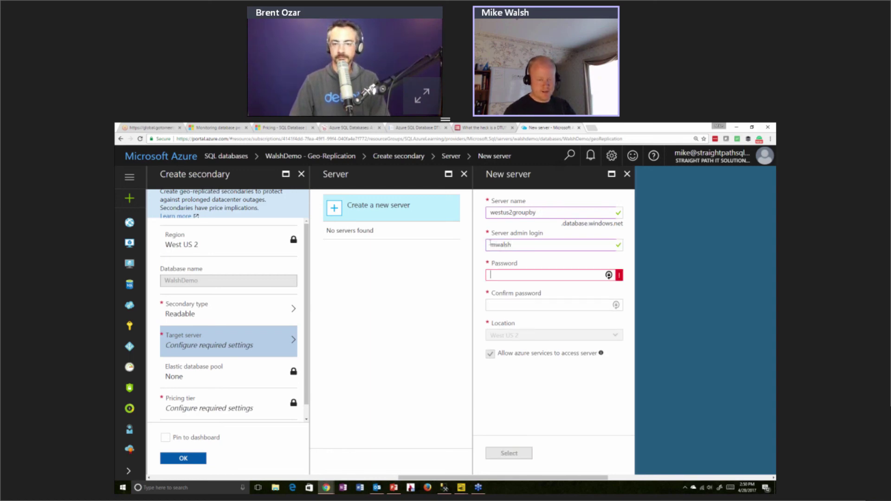
{"action": "type", "text": "•••••••••••••"}
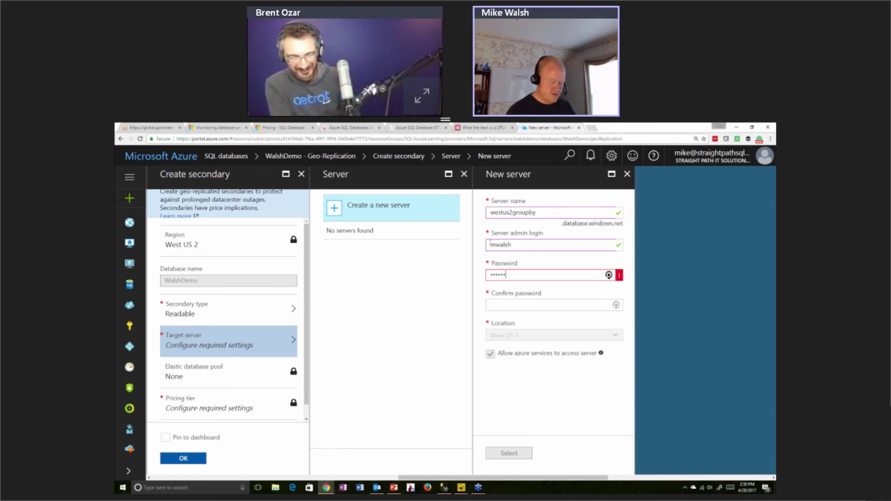
{"action": "key", "text": "Tab"}
{"action": "type", "text": "••••••••"}
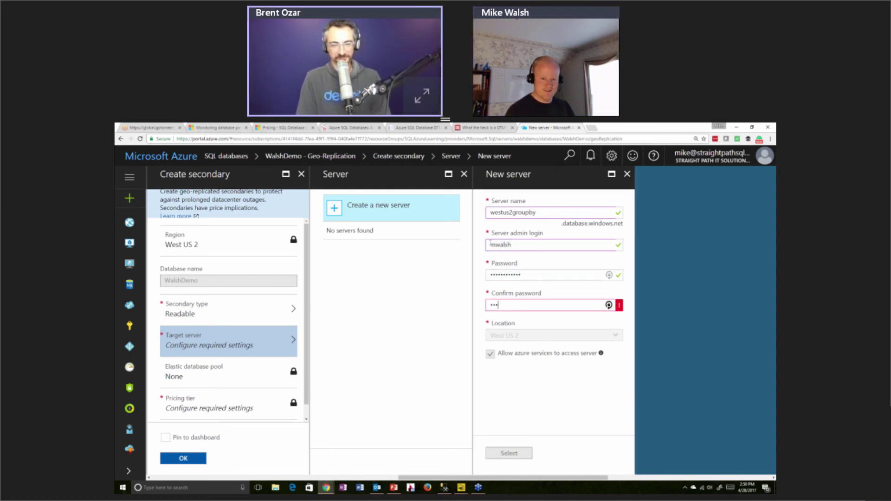
{"action": "type", "text": "•••••"}
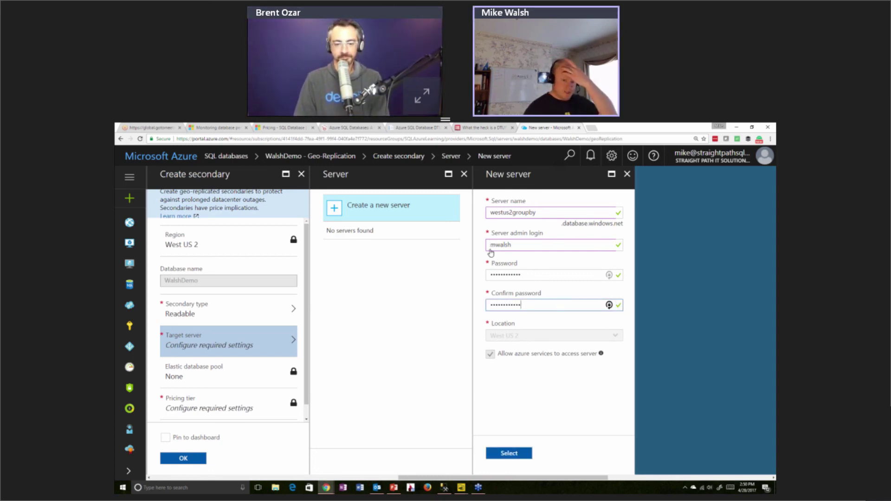
{"action": "left_click", "coordinate": [515, 453]}
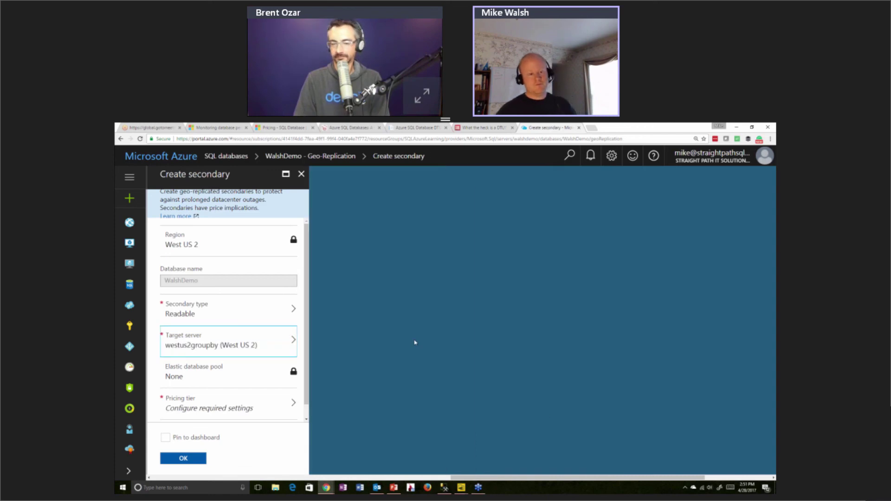
Set the secondary's pricing tier to Standard S1, 20 DTU and 250 GB, after trying 50 DTU
{"action": "scroll", "coordinate": [243, 370], "scroll_direction": "down", "scroll_amount": 1}
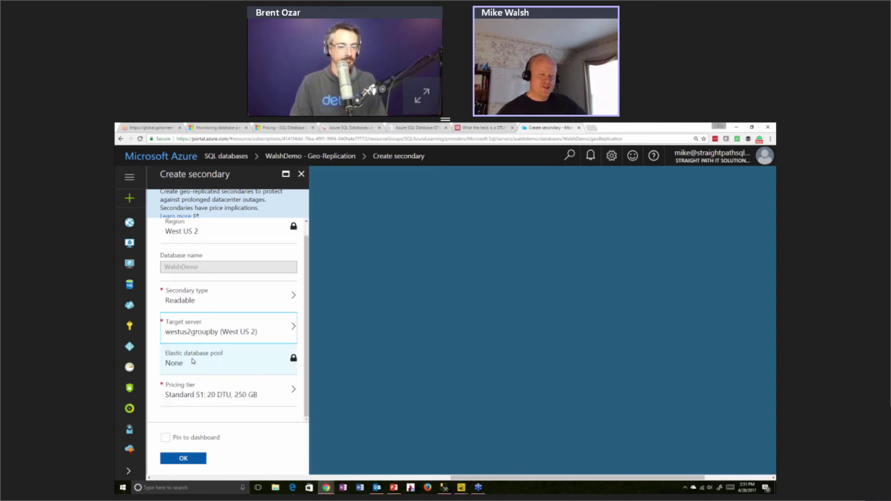
{"action": "left_click", "coordinate": [184, 396]}
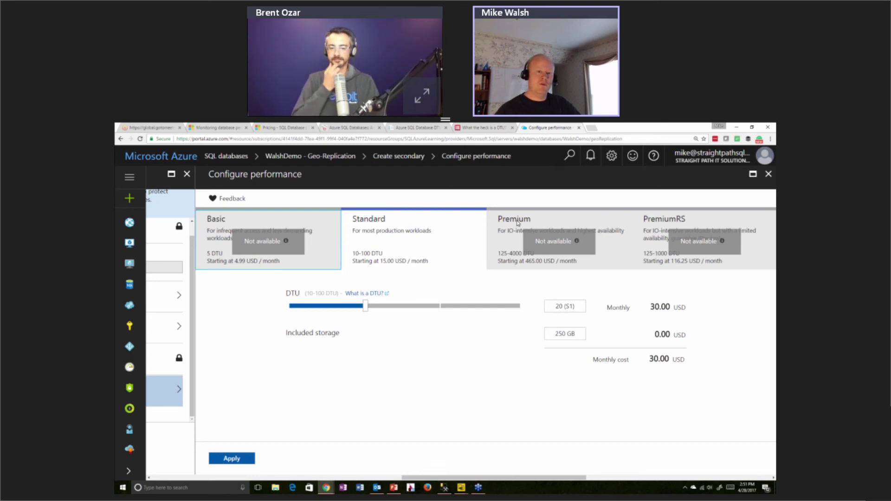
{"action": "left_click_drag", "start_coordinate": [366, 307], "coordinate": [309, 308]}
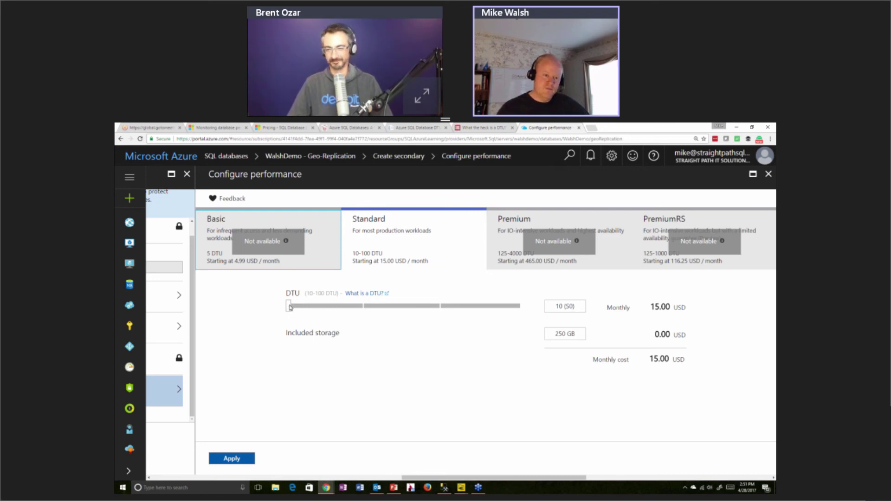
{"action": "left_click_drag", "start_coordinate": [300, 304], "coordinate": [349, 316]}
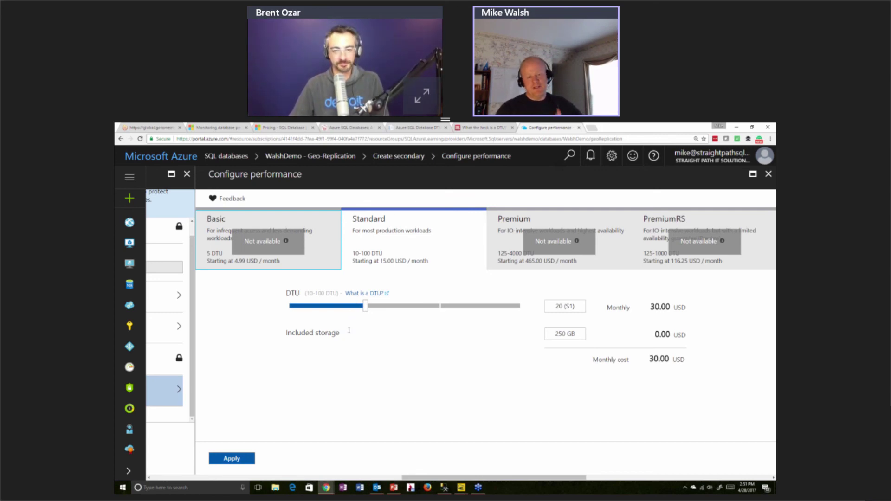
{"action": "left_click", "coordinate": [234, 462]}
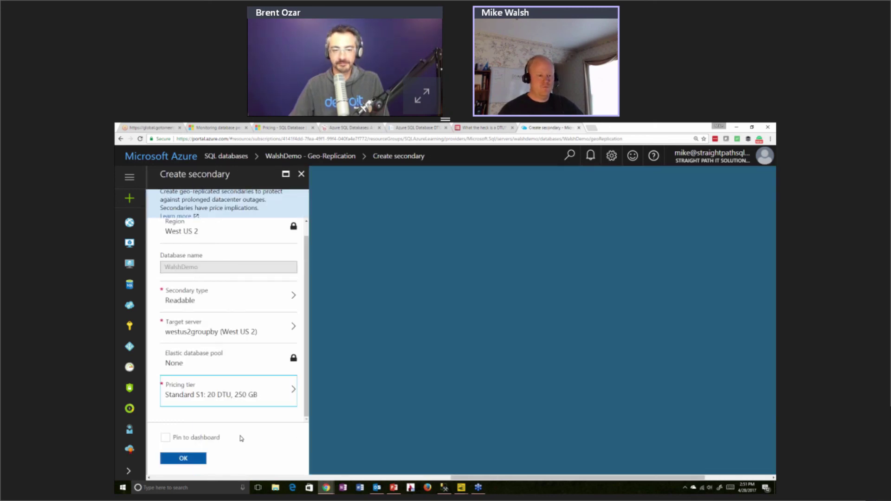
Submit the WalshDemo secondary on westus2groupby and check its deployment progress in notifications
{"action": "left_click", "coordinate": [196, 457]}
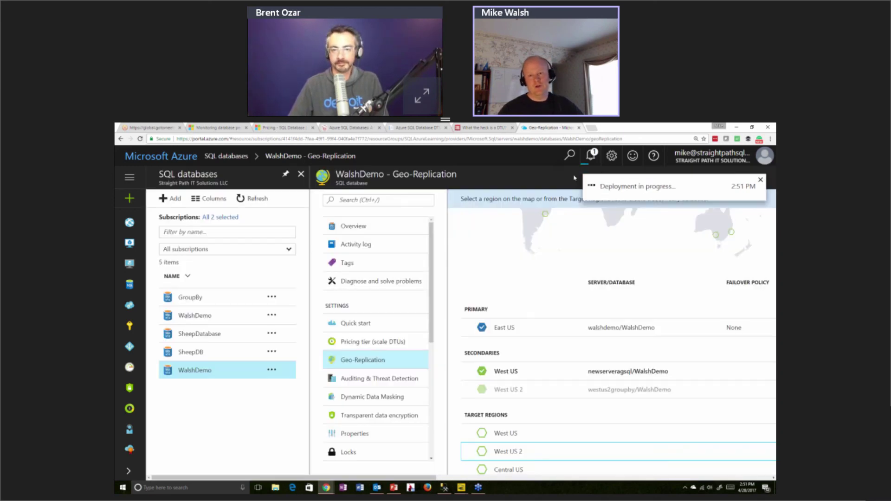
{"action": "left_click", "coordinate": [590, 160]}
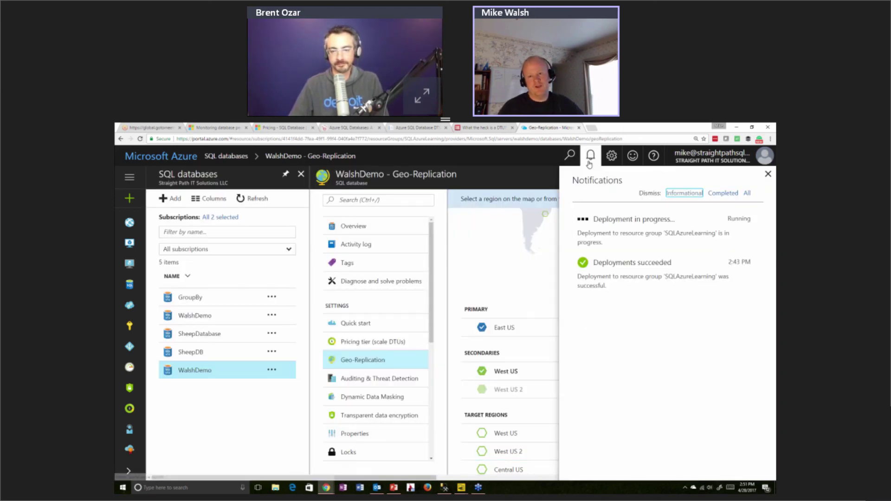
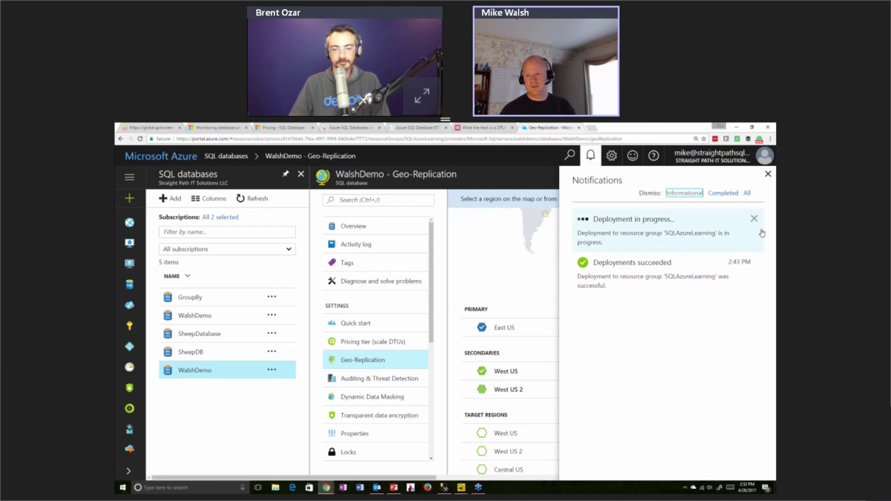
Close the notifications and scroll through WalshDemo's geo-replication view showing its West US and West US 2 secondaries
{"action": "left_click", "coordinate": [769, 174]}
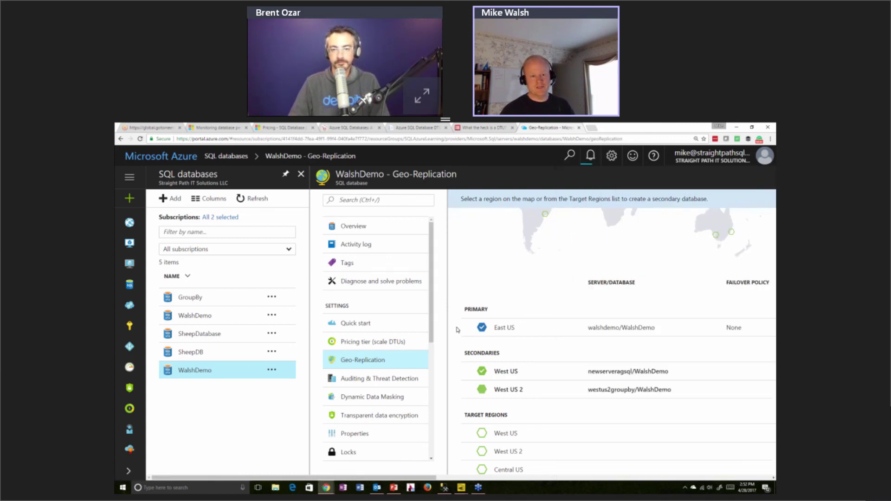
{"action": "left_click_drag", "start_coordinate": [431, 315], "coordinate": [431, 346]}
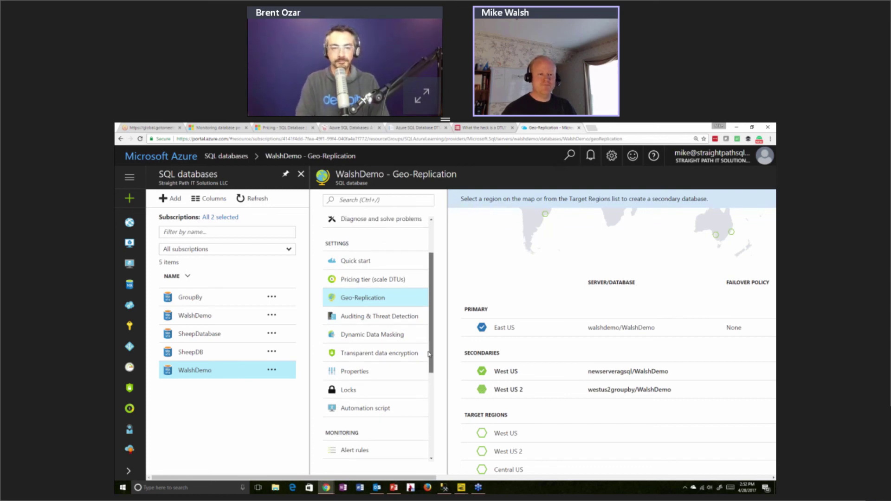
{"action": "scroll", "coordinate": [425, 417], "scroll_direction": "down", "scroll_amount": 3}
{"action": "scroll", "coordinate": [424, 409], "scroll_direction": "down", "scroll_amount": 1}
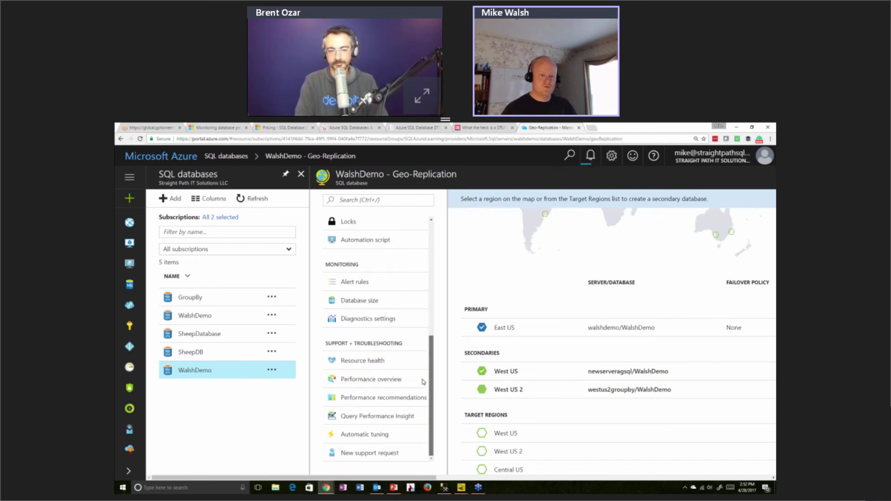
{"action": "scroll", "coordinate": [424, 367], "scroll_direction": "up", "scroll_amount": 5}
{"action": "scroll", "coordinate": [425, 325], "scroll_direction": "up", "scroll_amount": 5}
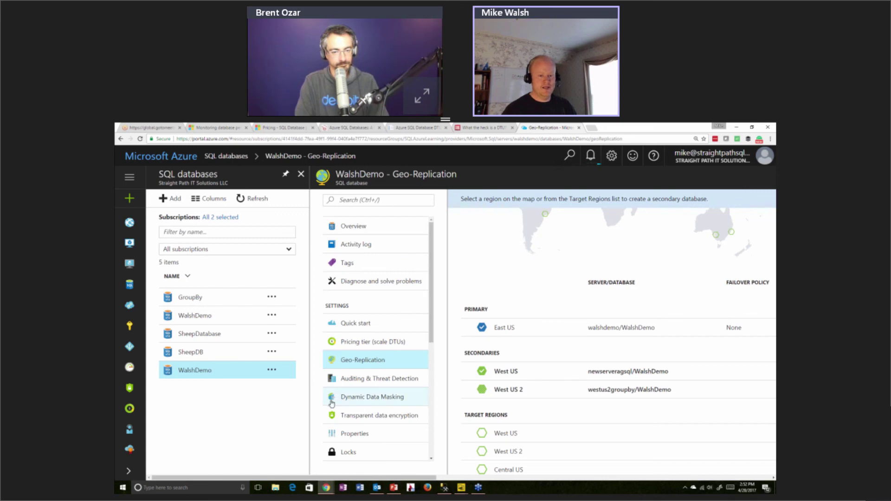
{"action": "scroll", "coordinate": [385, 340], "scroll_direction": "down", "scroll_amount": 3}
{"action": "scroll", "coordinate": [386, 341], "scroll_direction": "down", "scroll_amount": 3}
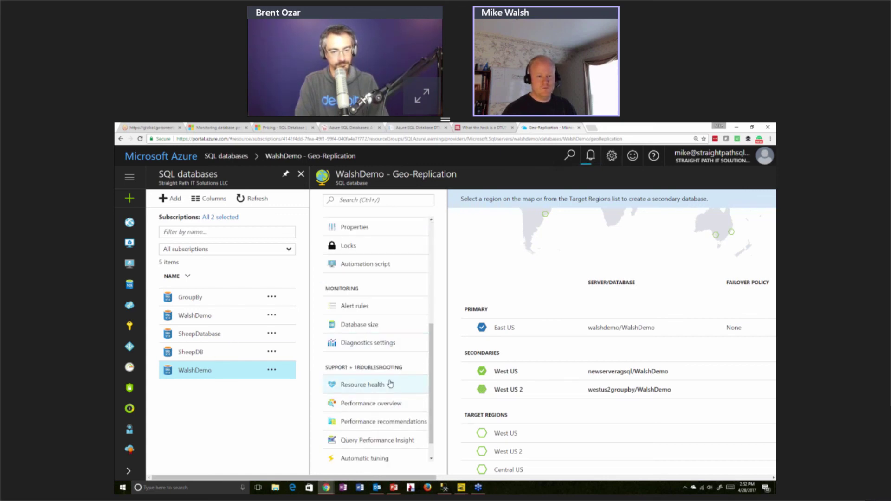
{"action": "scroll", "coordinate": [390, 385], "scroll_direction": "down", "scroll_amount": 1}
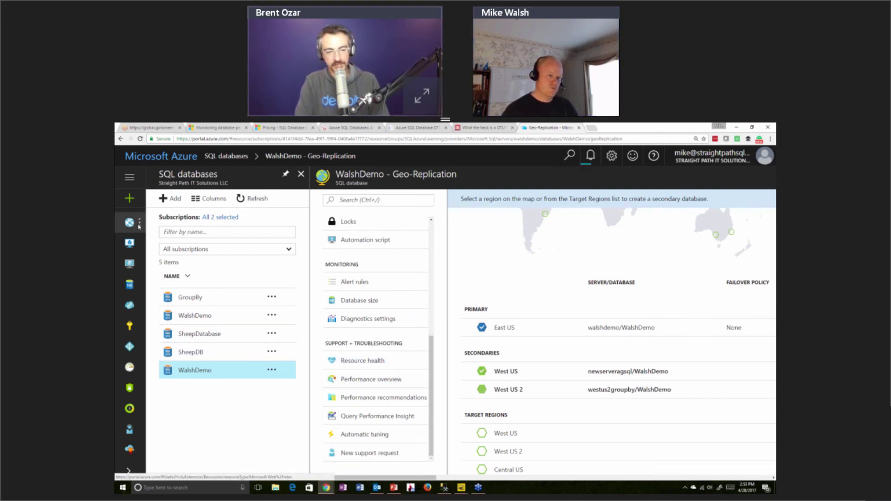
Expand and collapse the sidebar, then return to the Dashboard with the G+D shortcut
{"action": "left_click", "coordinate": [130, 183]}
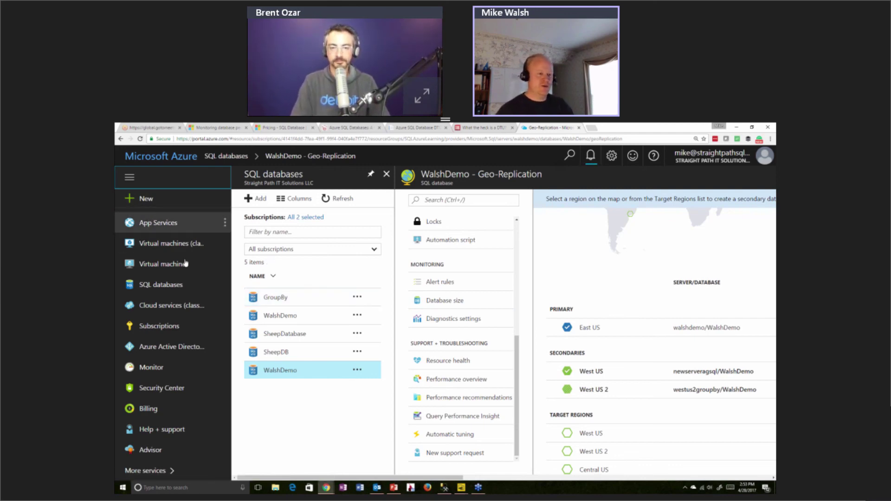
{"action": "left_click", "coordinate": [129, 177]}
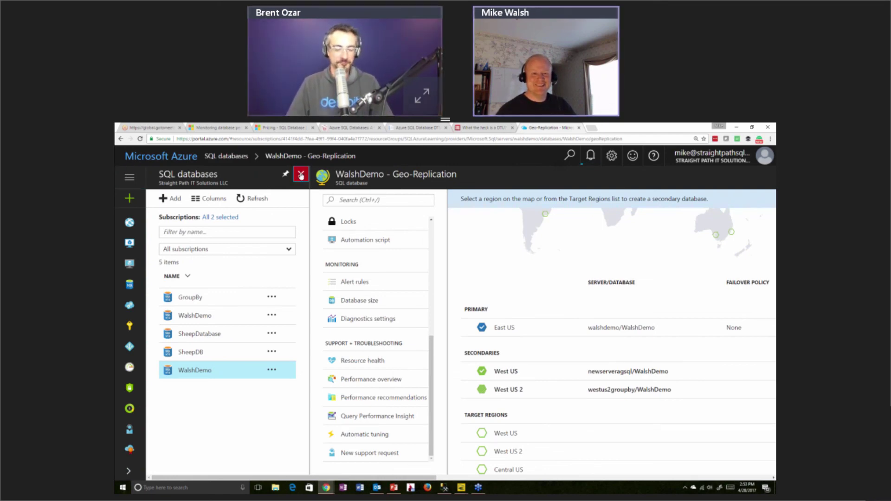
{"action": "key", "text": "g"}
{"action": "key", "text": "d"}
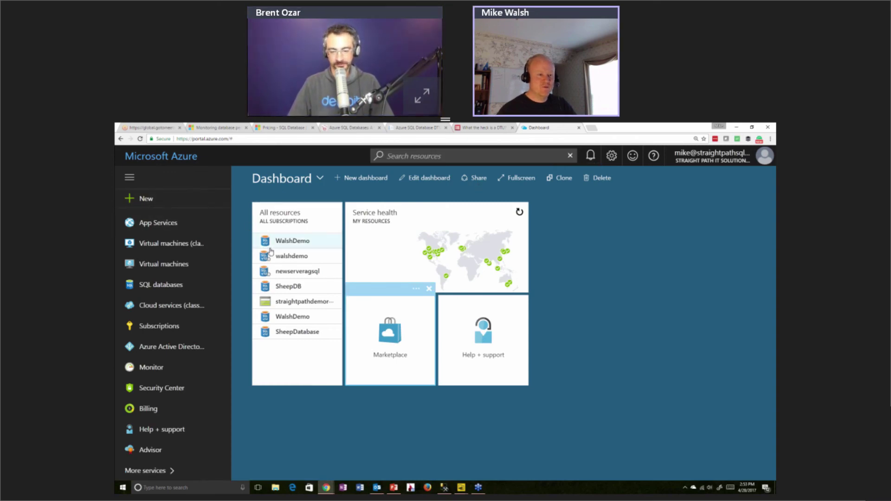
Open the walshdemo server's Long-term backup retention page and select the SheepDB database
{"action": "left_click", "coordinate": [303, 258]}
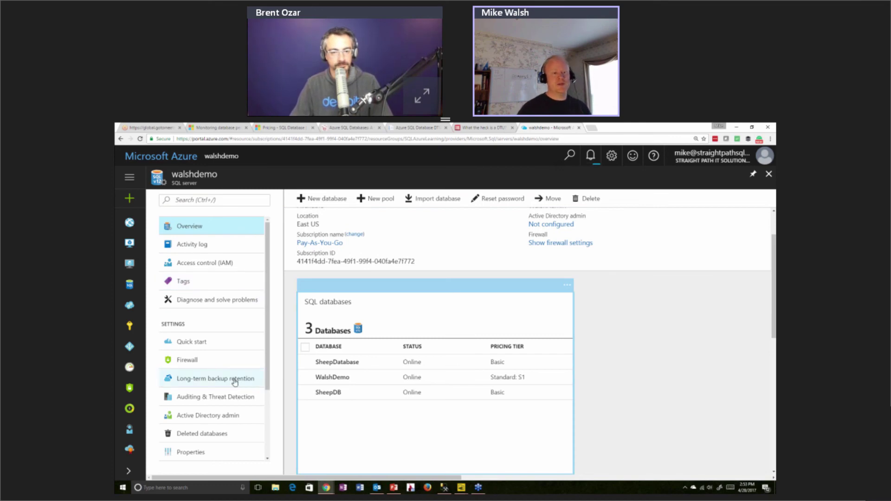
{"action": "left_click", "coordinate": [234, 380]}
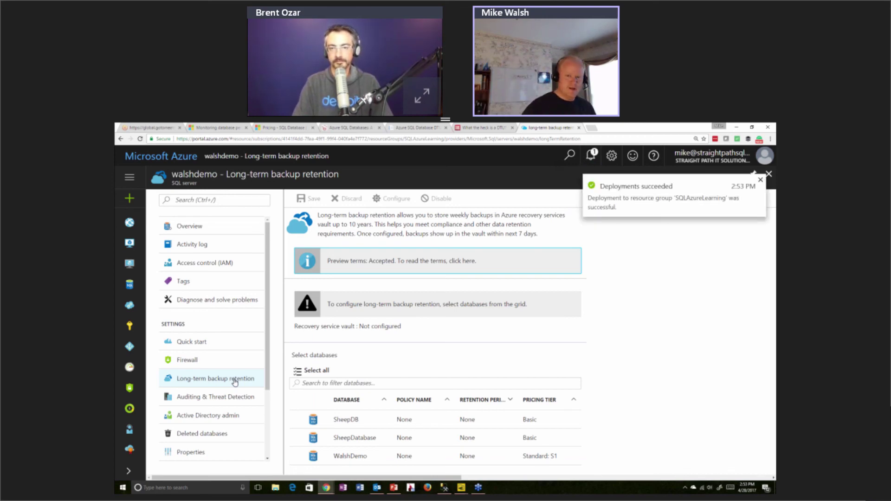
{"action": "left_click", "coordinate": [235, 379]}
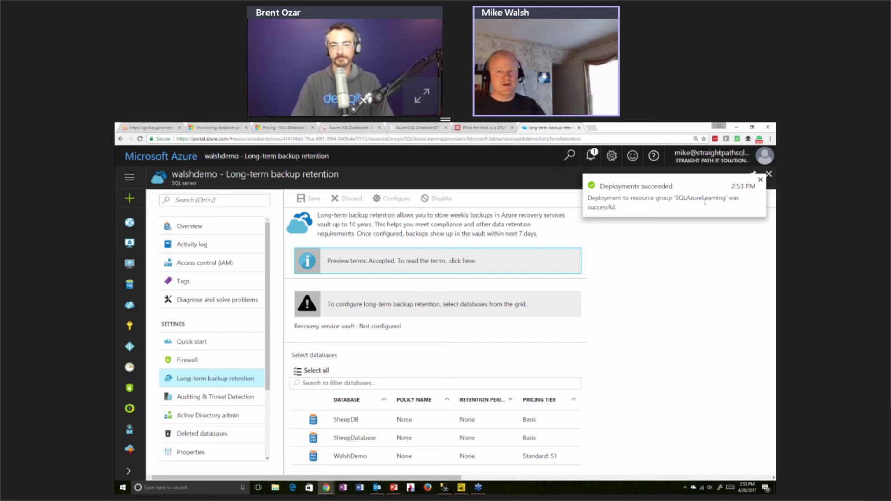
{"action": "left_click", "coordinate": [688, 269]}
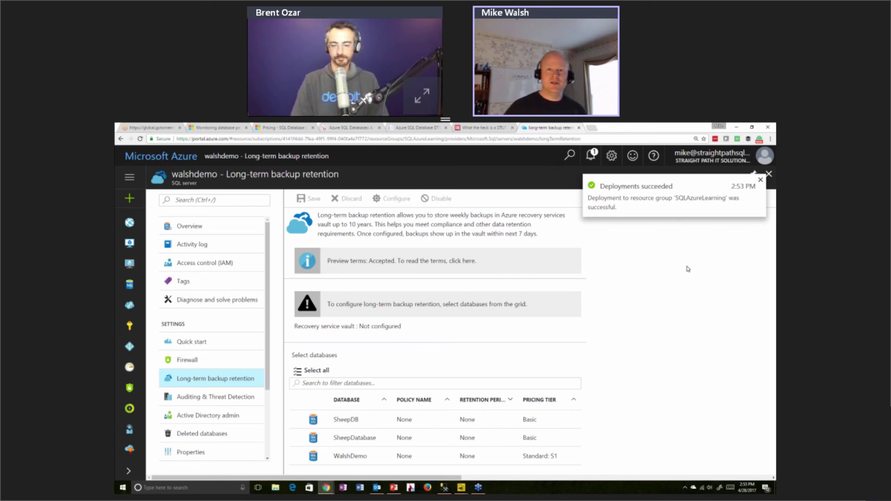
{"action": "left_click", "coordinate": [760, 181]}
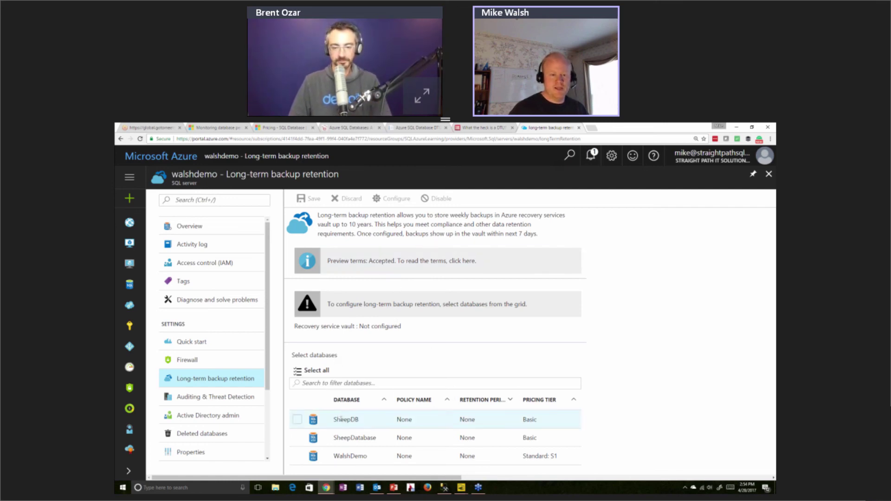
{"action": "left_click", "coordinate": [308, 420]}
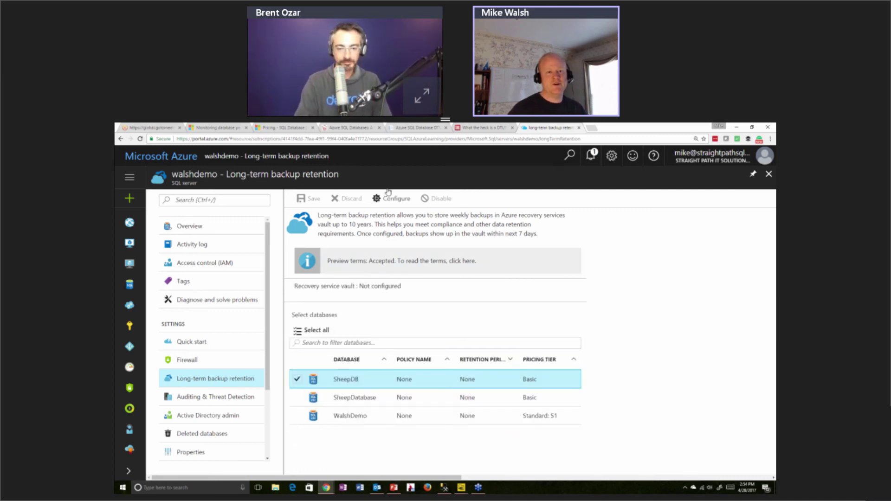
{"action": "left_click", "coordinate": [393, 198]}
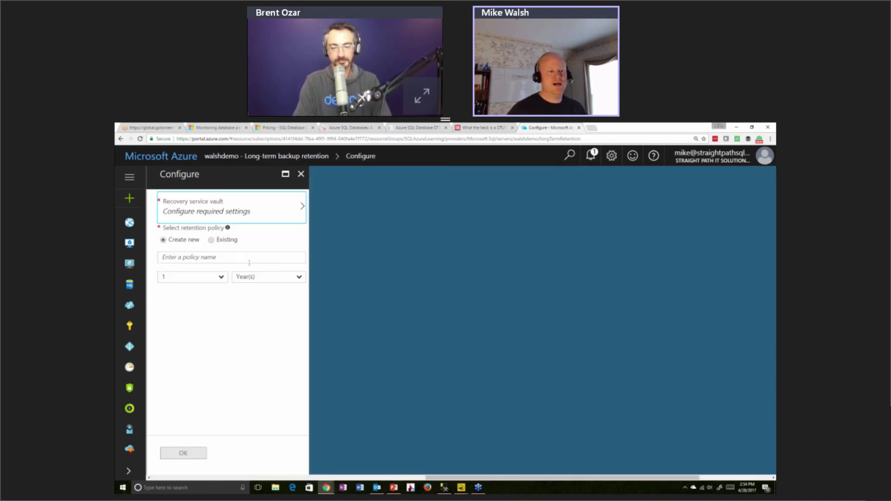
{"action": "left_click", "coordinate": [222, 279]}
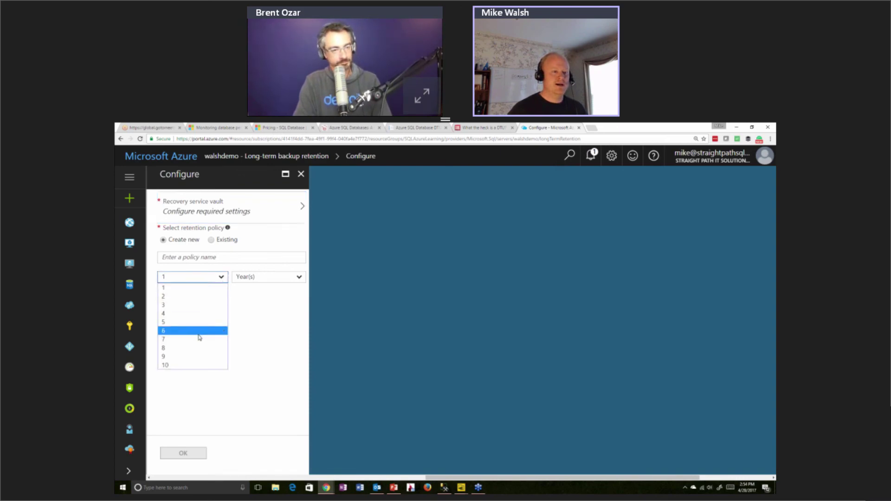
{"action": "left_click", "coordinate": [197, 328]}
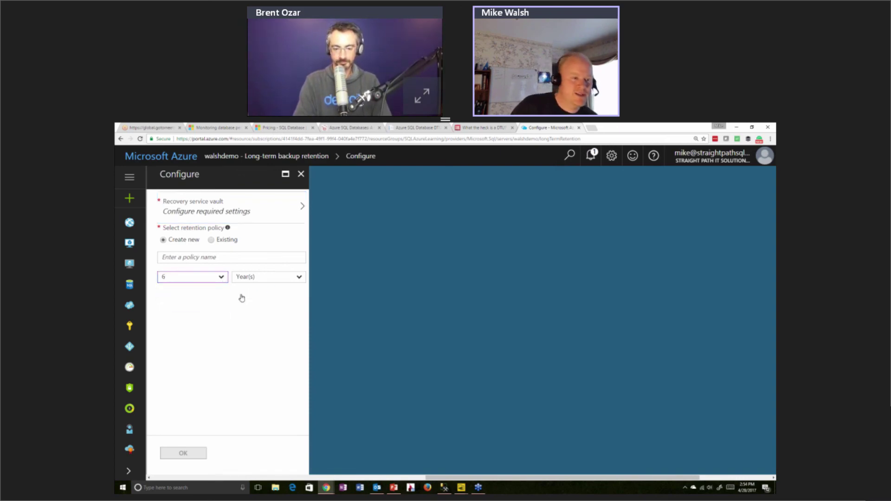
{"action": "left_click", "coordinate": [260, 211]}
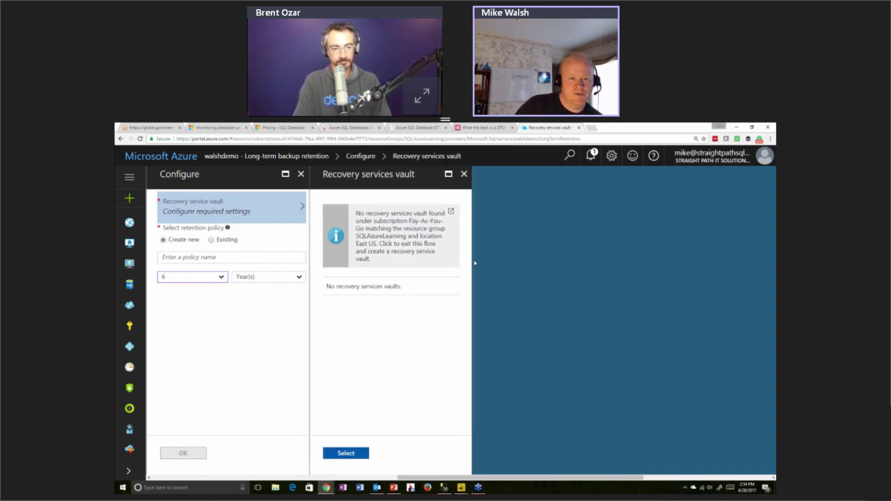
{"action": "left_click", "coordinate": [352, 457]}
{"action": "left_click", "coordinate": [282, 218]}
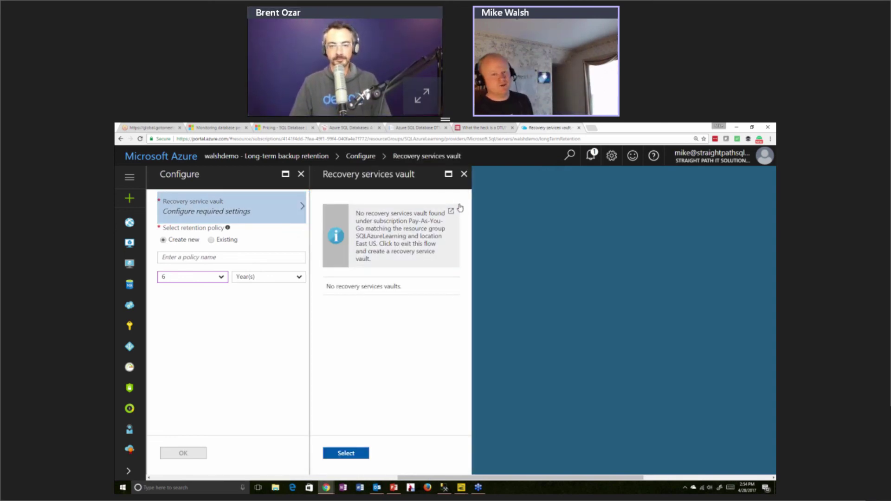
{"action": "left_click", "coordinate": [464, 174]}
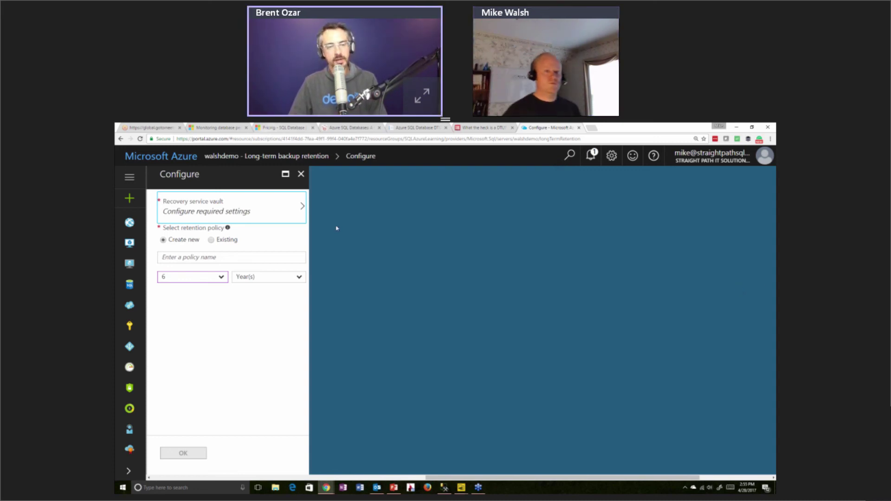
{"action": "left_click", "coordinate": [301, 174]}
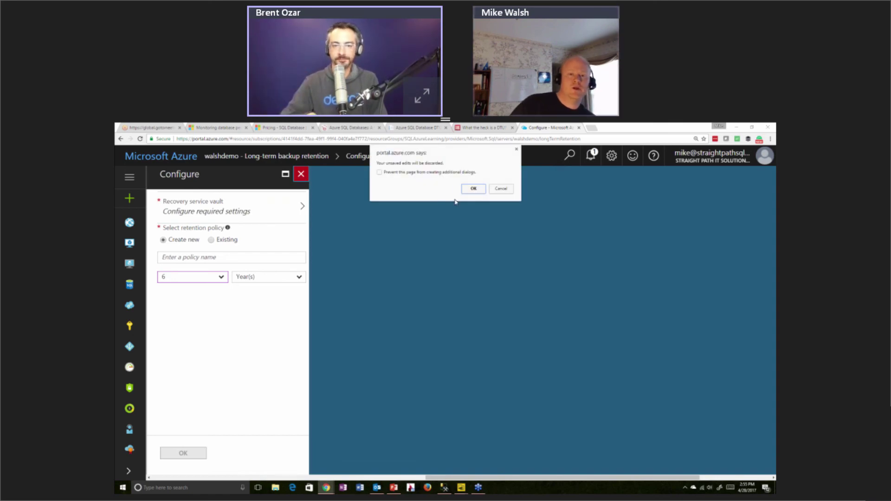
{"action": "left_click", "coordinate": [474, 189]}
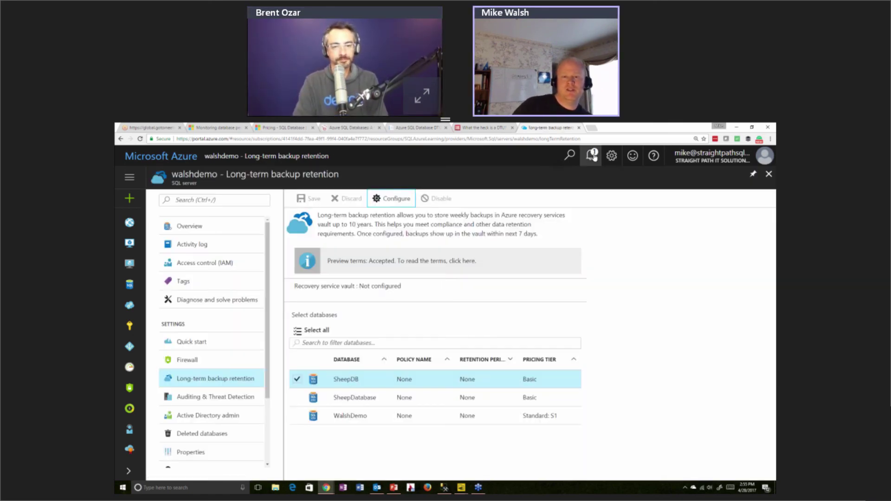
Check notifications, expand the sidebar, and list all six SQL databases including the three WalshDemo copies
{"action": "left_click", "coordinate": [591, 156]}
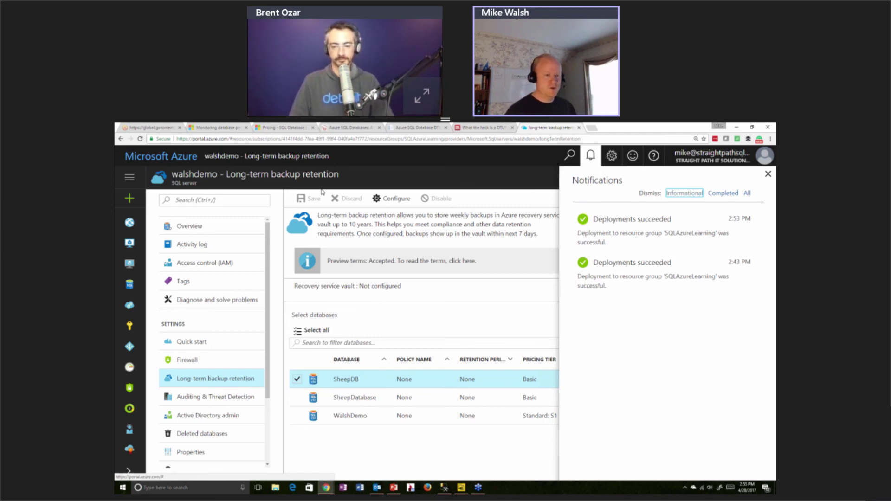
{"action": "left_click", "coordinate": [769, 174]}
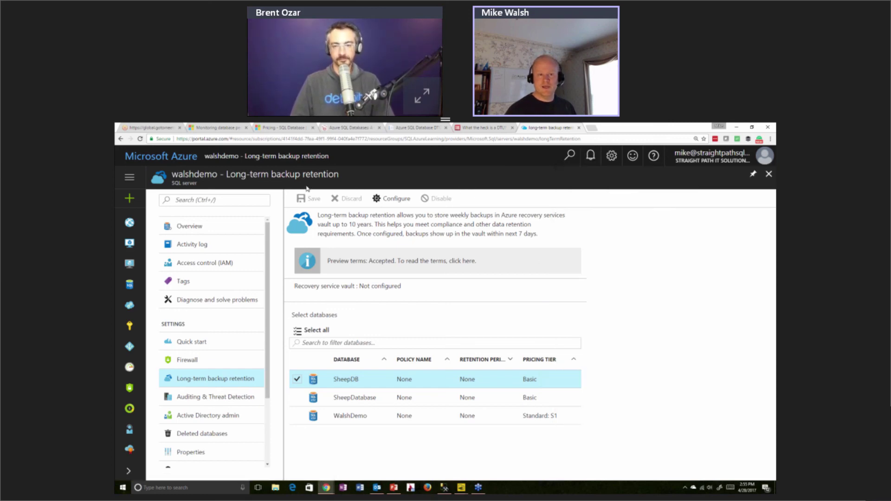
{"action": "left_click", "coordinate": [127, 178]}
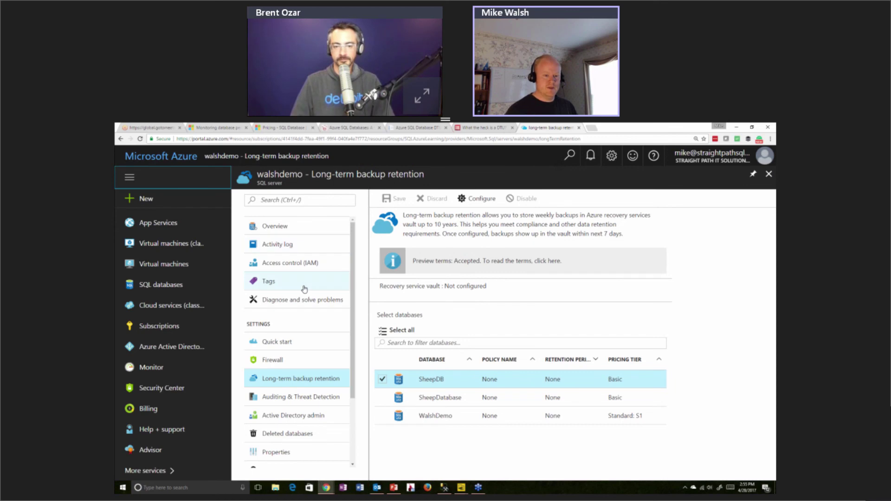
{"action": "left_click", "coordinate": [159, 284]}
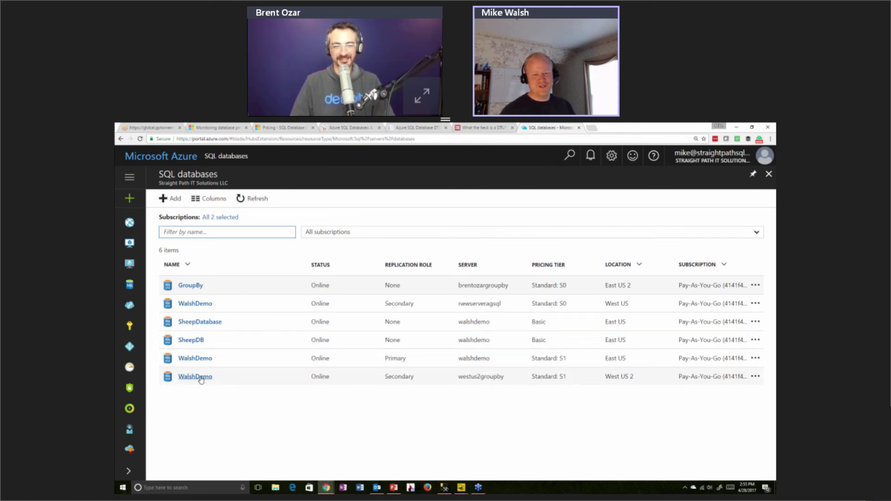
Look at one WalshDemo database, then go back to the full-width list of six SQL databases
{"action": "left_click", "coordinate": [199, 359]}
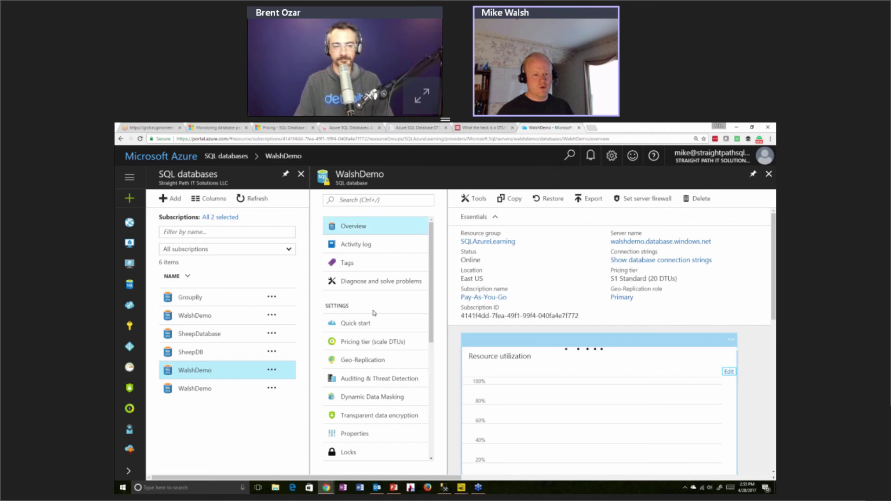
{"action": "scroll", "coordinate": [374, 313], "scroll_direction": "down", "scroll_amount": 3}
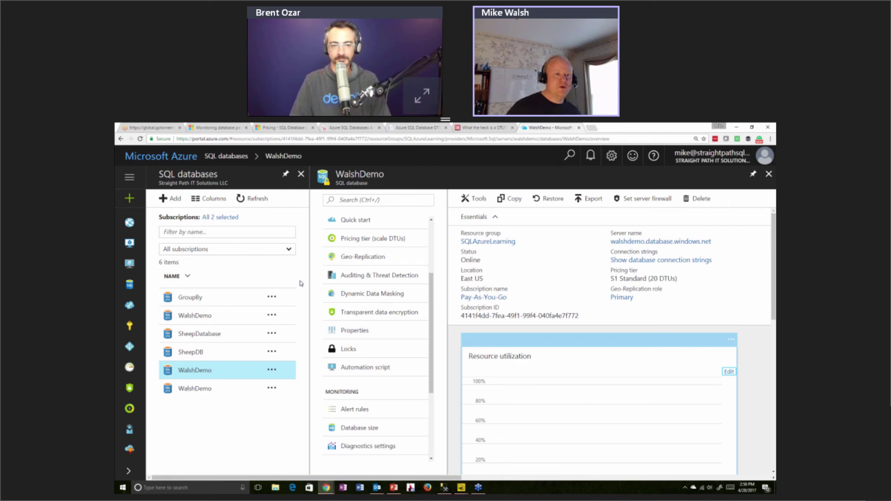
{"action": "left_click", "coordinate": [130, 284]}
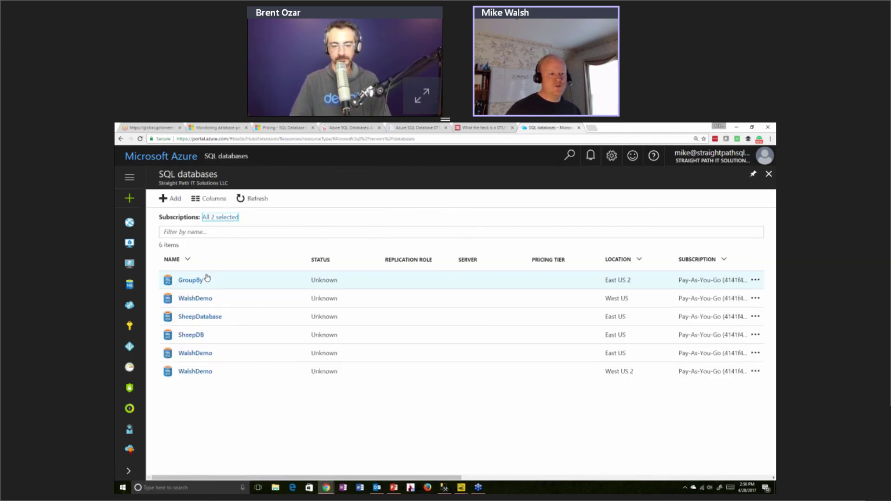
Open the East US WalshDemo database overview: Online, Primary, S1 Standard at 20 DTUs
{"action": "left_click", "coordinate": [195, 358]}
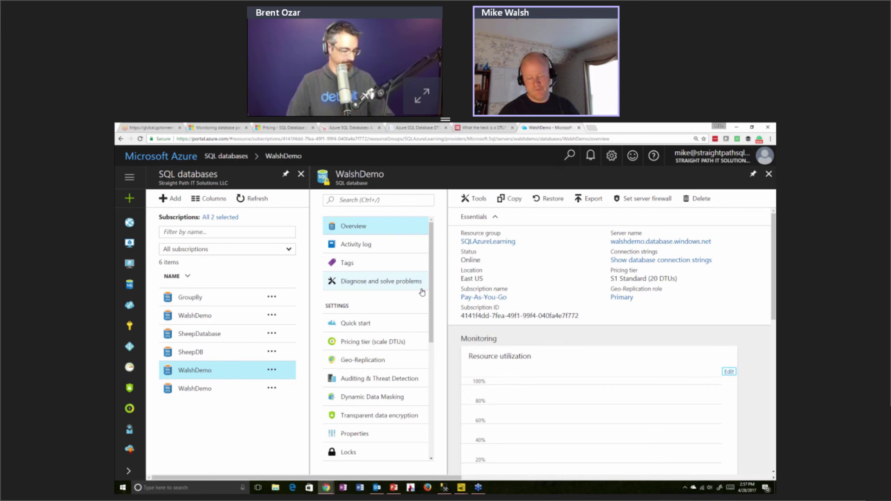
{"action": "scroll", "coordinate": [433, 280], "scroll_direction": "down", "scroll_amount": 3}
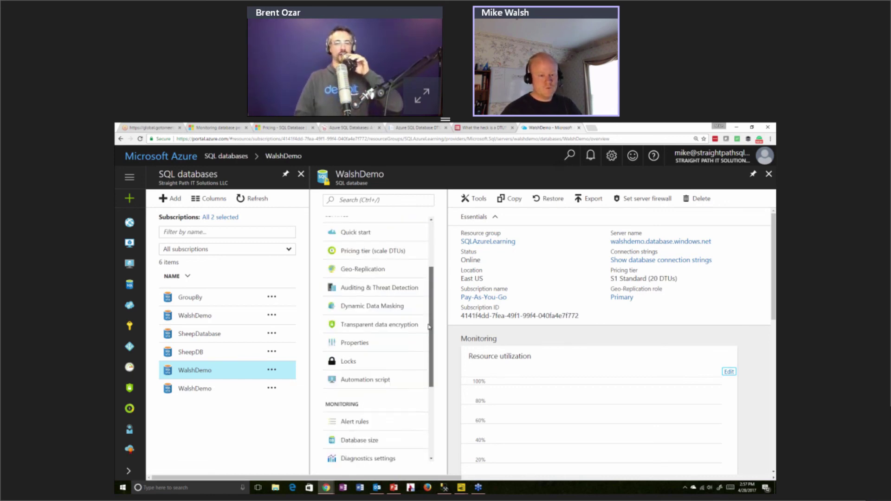
{"action": "scroll", "coordinate": [433, 281], "scroll_direction": "up", "scroll_amount": 3}
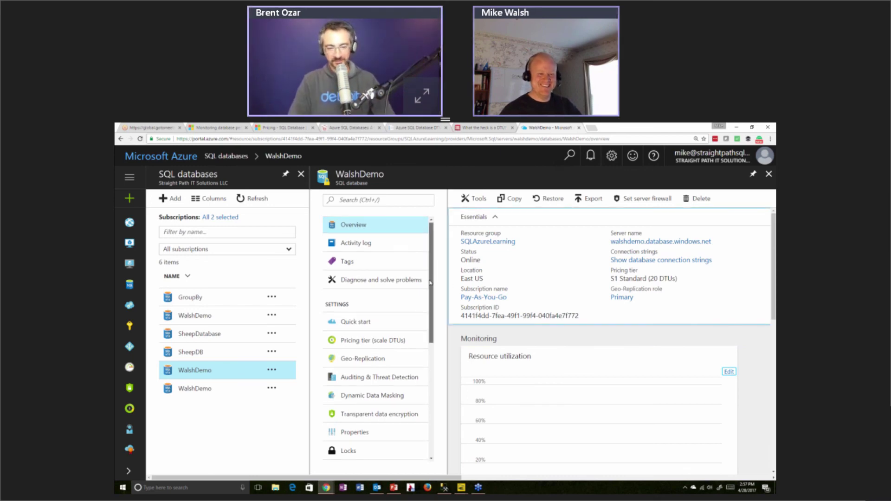
{"action": "left_click_drag", "start_coordinate": [430, 278], "coordinate": [427, 328]}
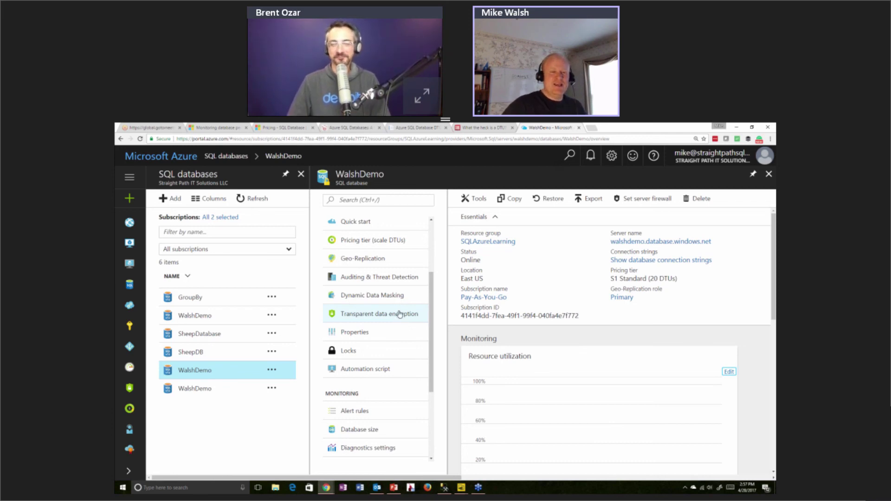
Switch WalshDemo's transparent data encryption off and back on, then view its Dynamic Data Masking settings
{"action": "left_click", "coordinate": [400, 314]}
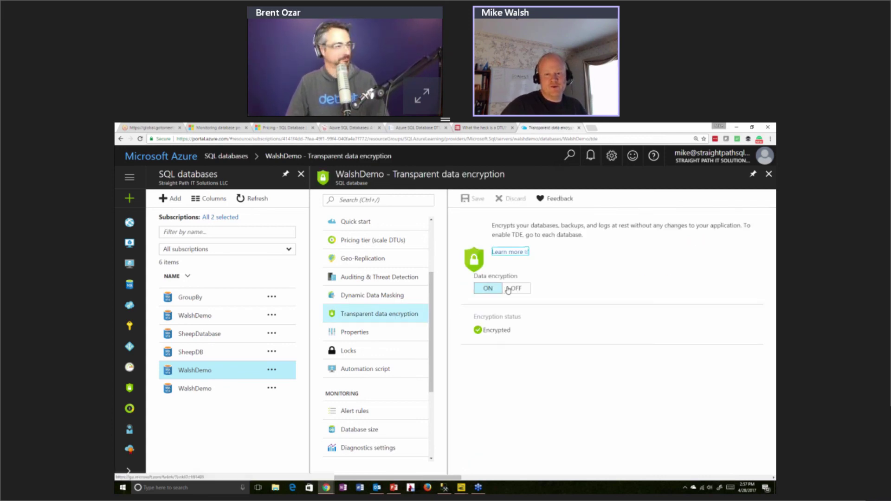
{"action": "left_click", "coordinate": [511, 289]}
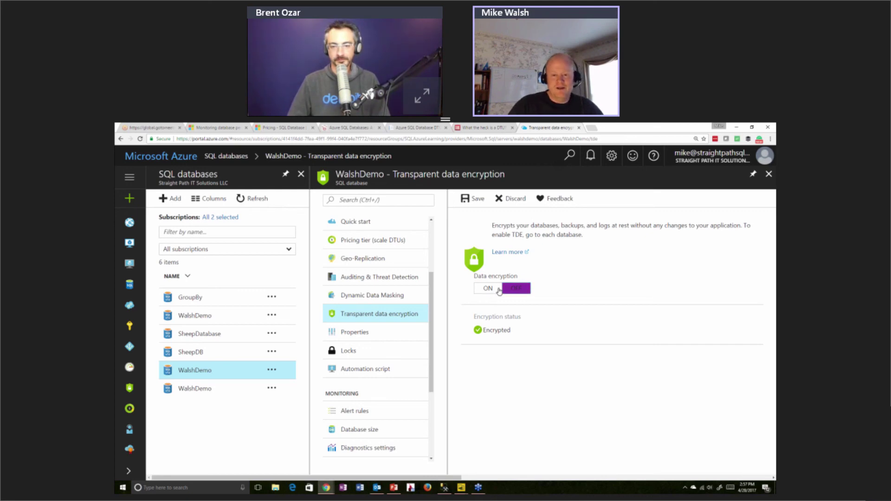
{"action": "left_click", "coordinate": [498, 290]}
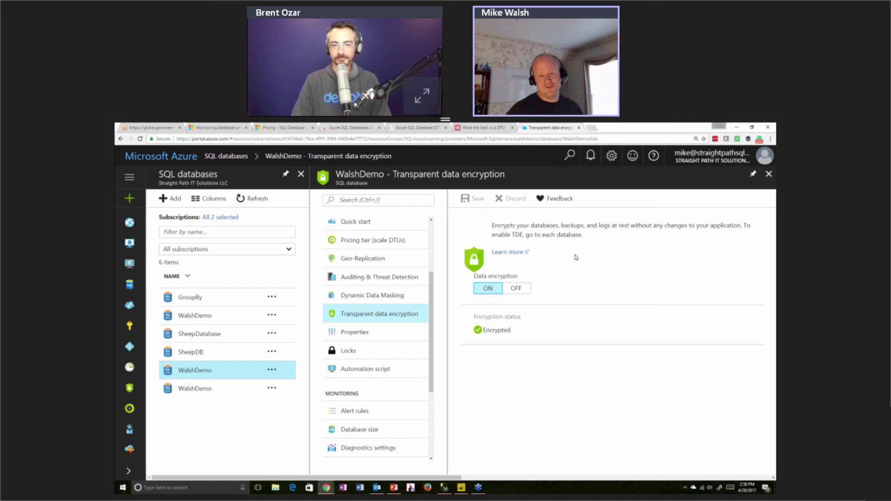
{"action": "left_click", "coordinate": [402, 302]}
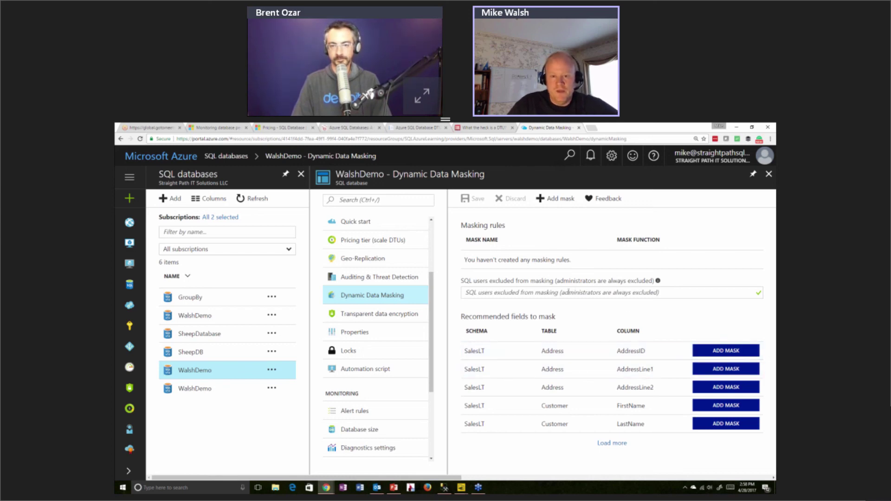
Show WalshDemo's Auditing & Threat Detection page, with database auditing off and server-level auditing enabled
{"action": "left_click", "coordinate": [395, 278]}
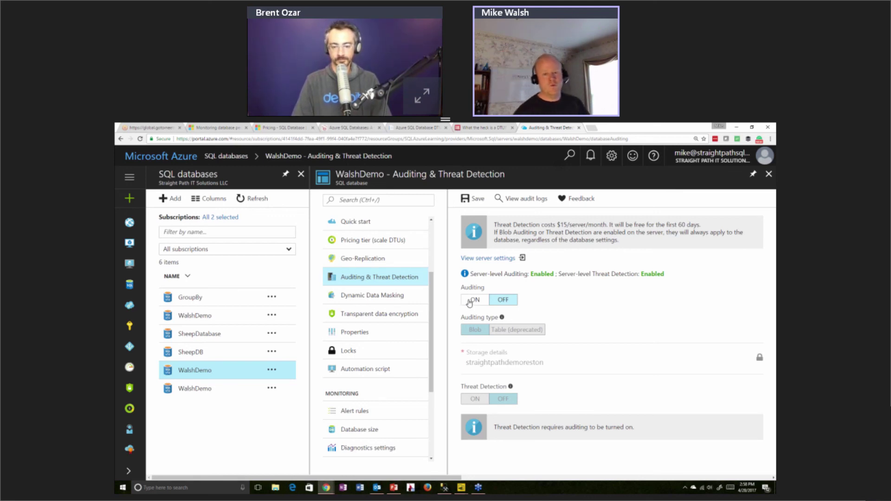
Turn WalshDemo's auditing and threat detection on, review the audit storage, and list the threat detection types
{"action": "left_click", "coordinate": [468, 303]}
{"action": "left_click", "coordinate": [469, 402]}
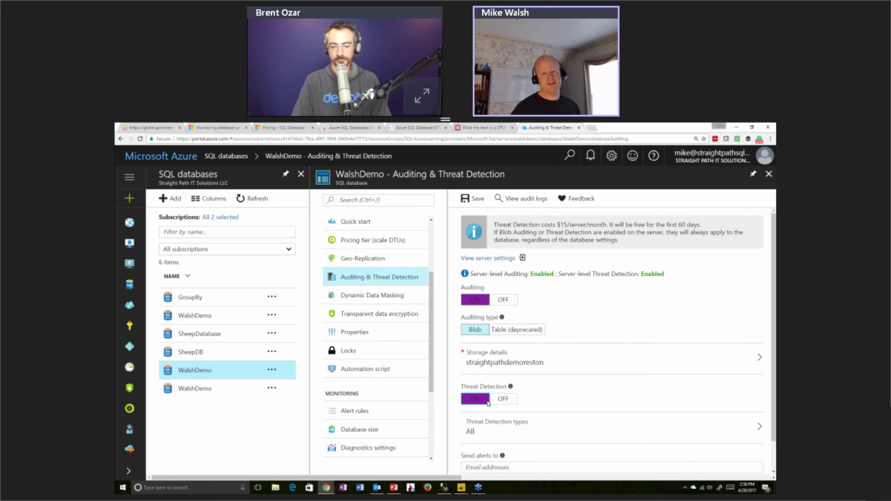
{"action": "left_click", "coordinate": [528, 366]}
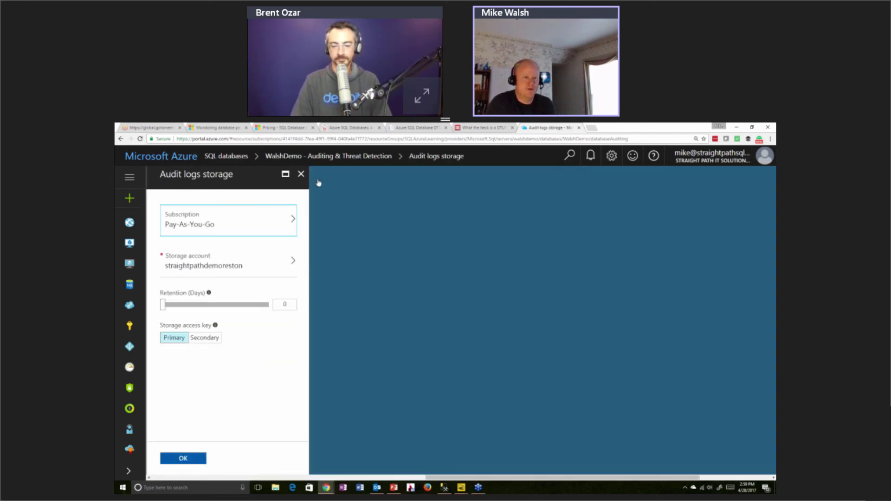
{"action": "left_click", "coordinate": [301, 174]}
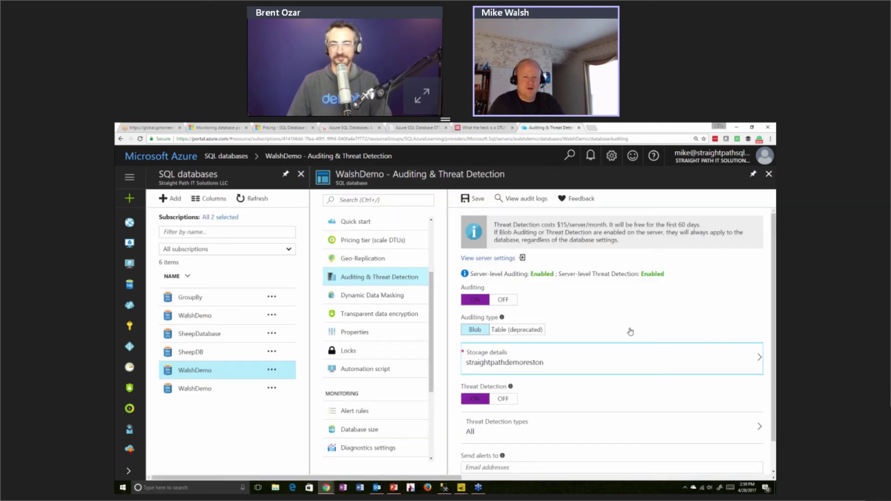
{"action": "scroll", "coordinate": [627, 344], "scroll_direction": "down", "scroll_amount": 1}
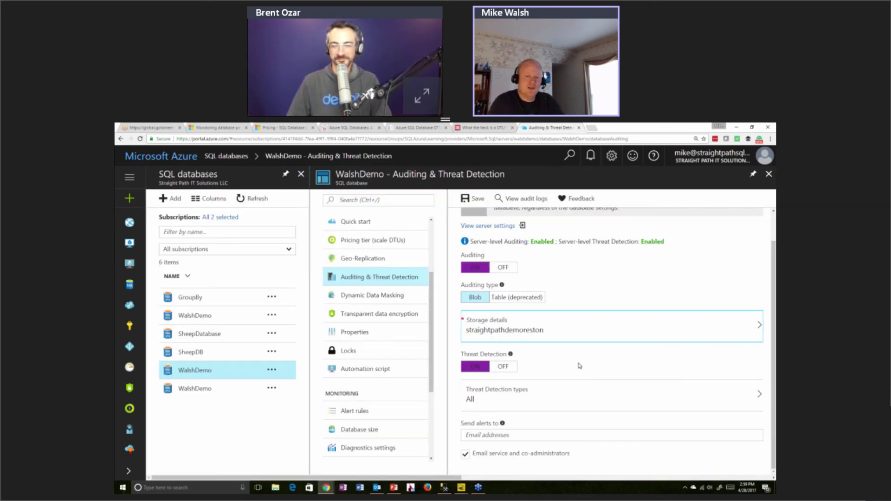
{"action": "left_click", "coordinate": [576, 400]}
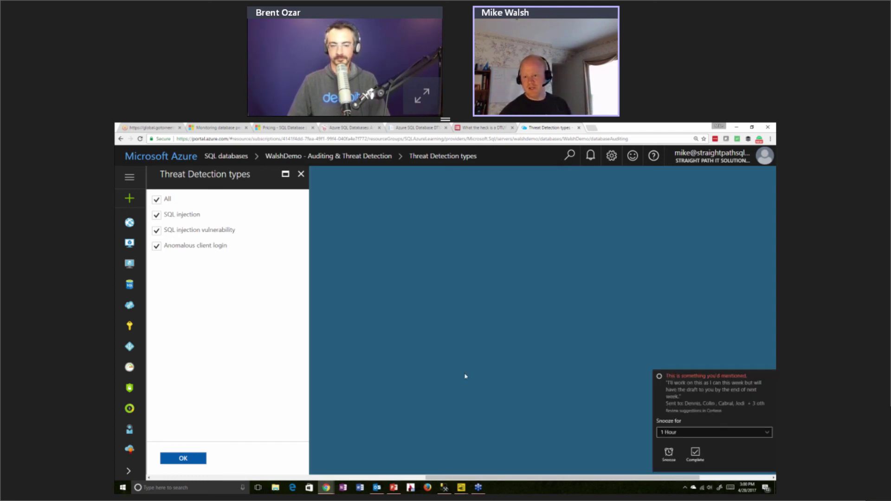
Dismiss the Windows reminder and close the threat detection types list, now set to All
{"action": "left_click", "coordinate": [771, 376]}
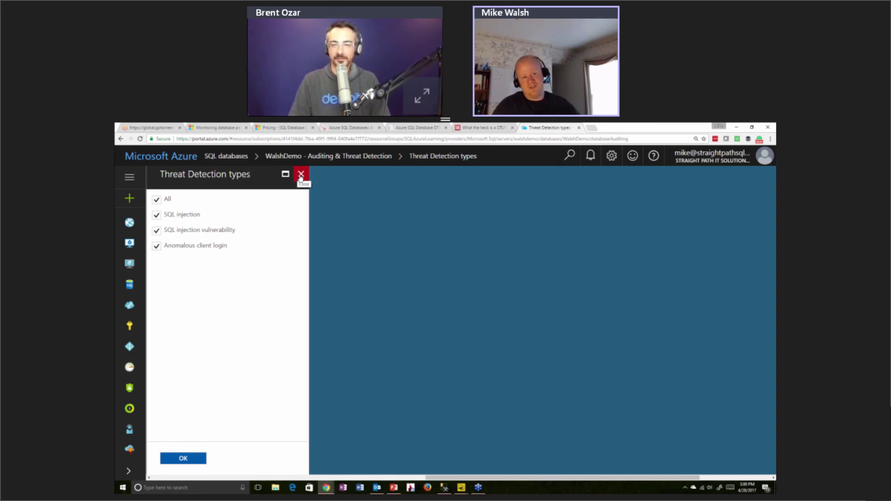
{"action": "left_click", "coordinate": [301, 176]}
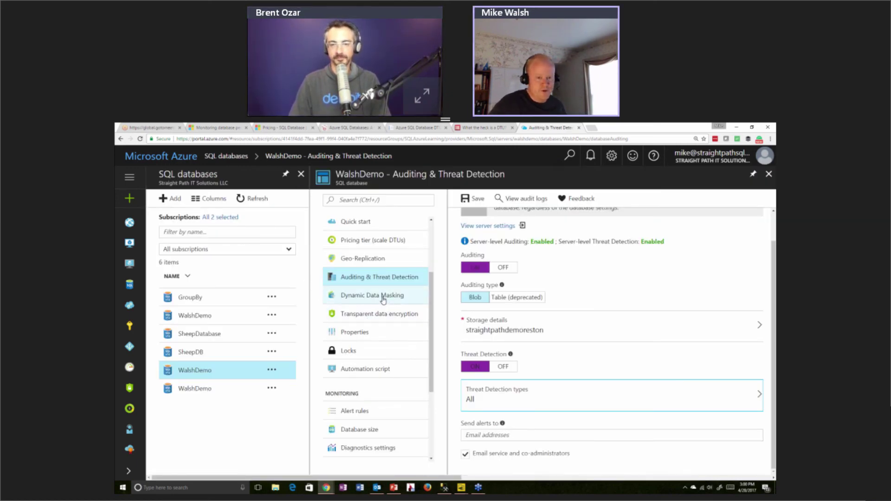
Discard the auditing edits and preview 100 DTUs (S3) at 150.00 USD monthly without applying it
{"action": "left_click", "coordinate": [378, 242]}
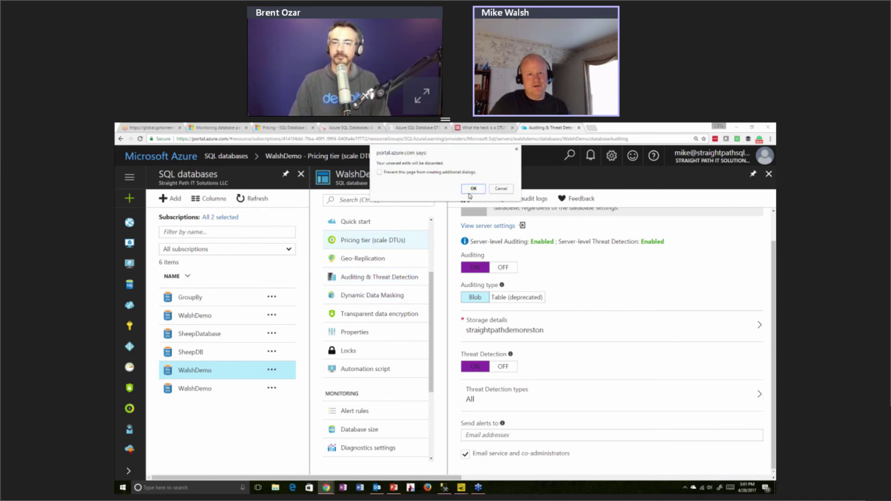
{"action": "left_click", "coordinate": [472, 189]}
{"action": "left_click", "coordinate": [387, 241]}
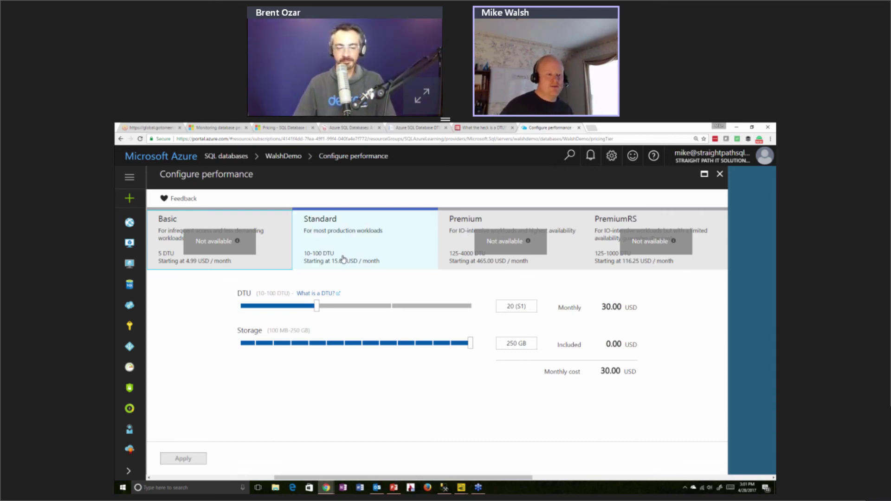
{"action": "left_click", "coordinate": [469, 306]}
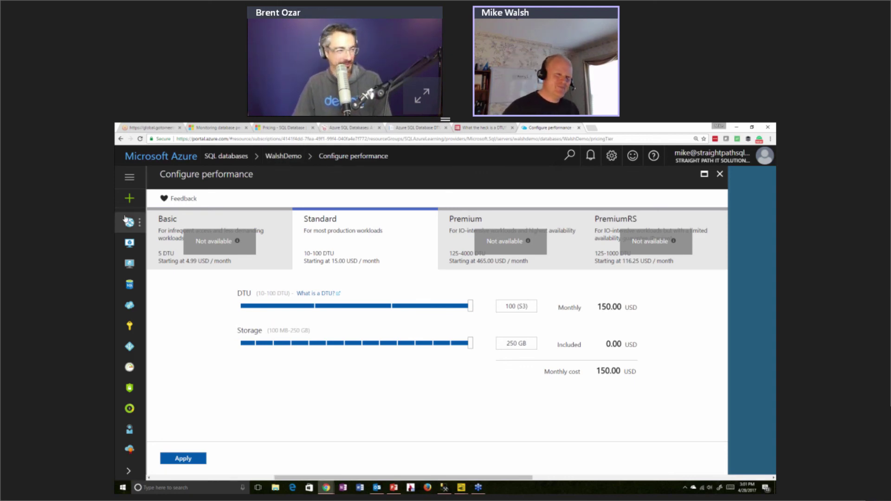
{"action": "left_click", "coordinate": [720, 174]}
{"action": "left_click", "coordinate": [474, 192]}
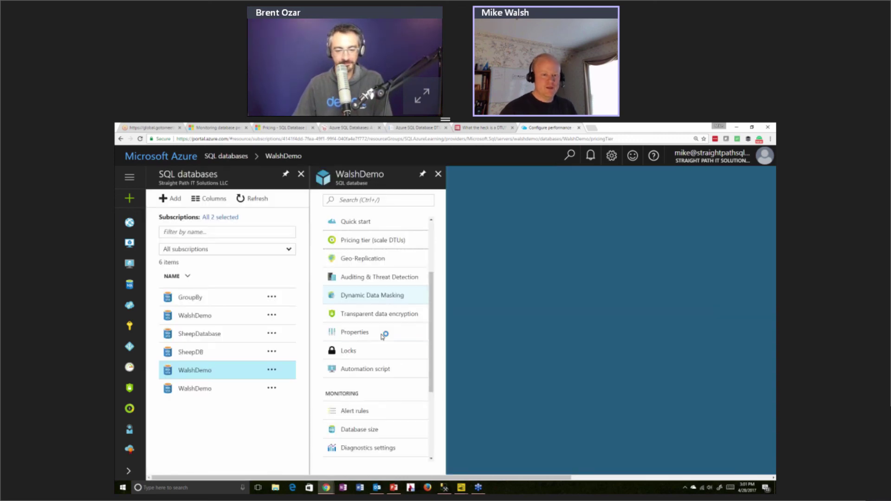
Review WalshDemo's automation script template JSON, then close it back to the six-database list
{"action": "scroll", "coordinate": [402, 356], "scroll_direction": "down", "scroll_amount": 2}
{"action": "scroll", "coordinate": [381, 335], "scroll_direction": "down", "scroll_amount": 2}
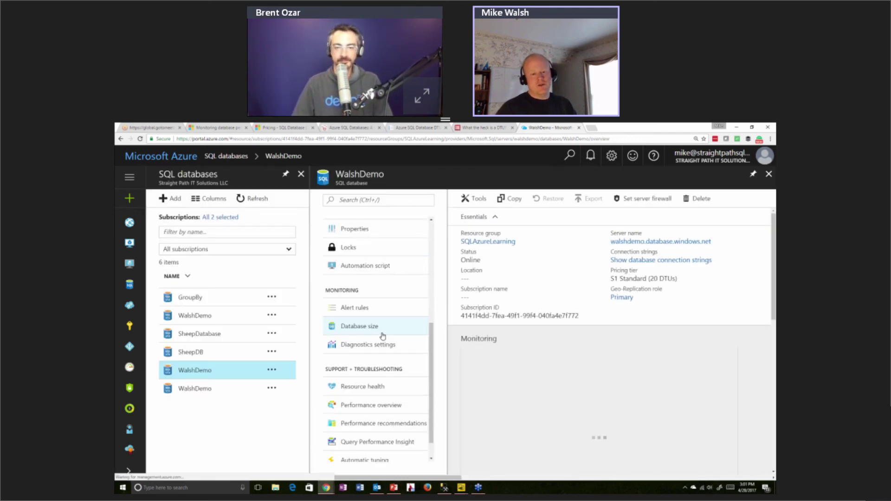
{"action": "scroll", "coordinate": [386, 371], "scroll_direction": "down", "scroll_amount": 1}
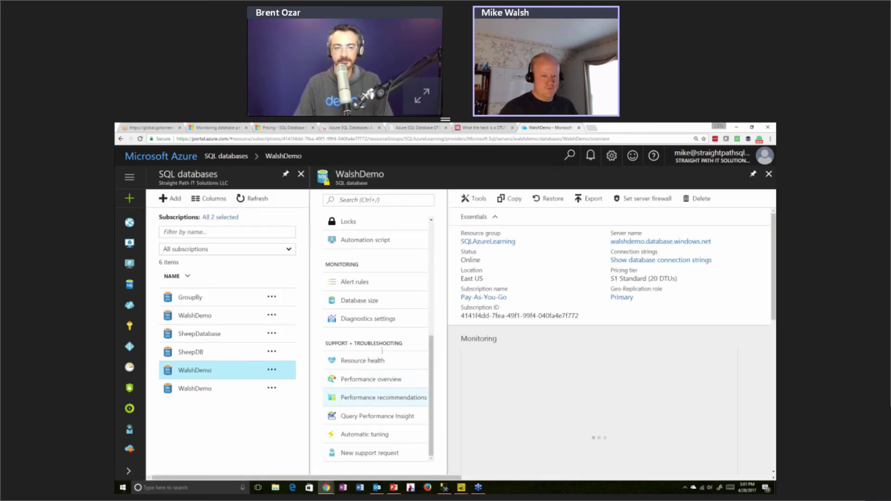
{"action": "scroll", "coordinate": [371, 339], "scroll_direction": "up", "scroll_amount": 3}
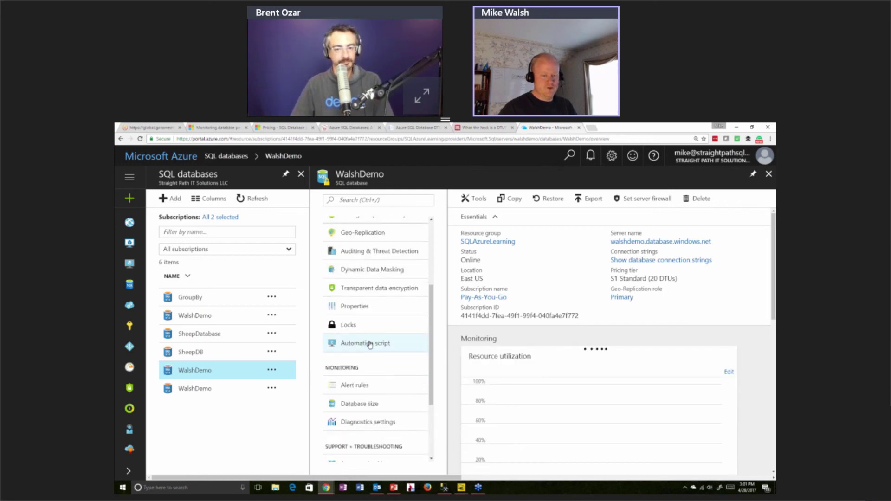
{"action": "left_click", "coordinate": [370, 344]}
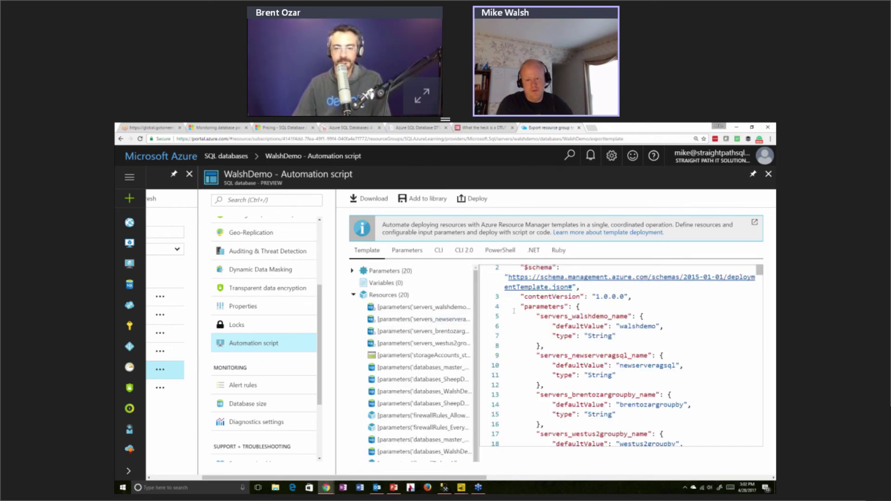
{"action": "scroll", "coordinate": [514, 310], "scroll_direction": "down", "scroll_amount": 14}
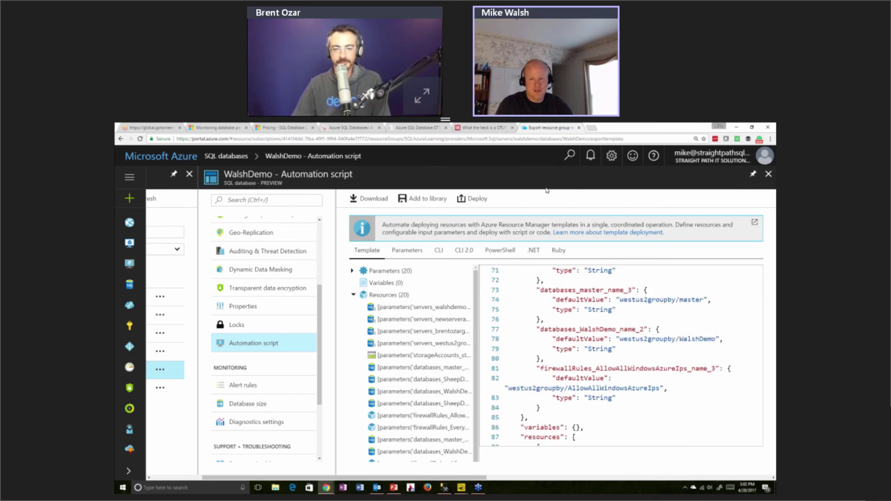
{"action": "left_click", "coordinate": [769, 174]}
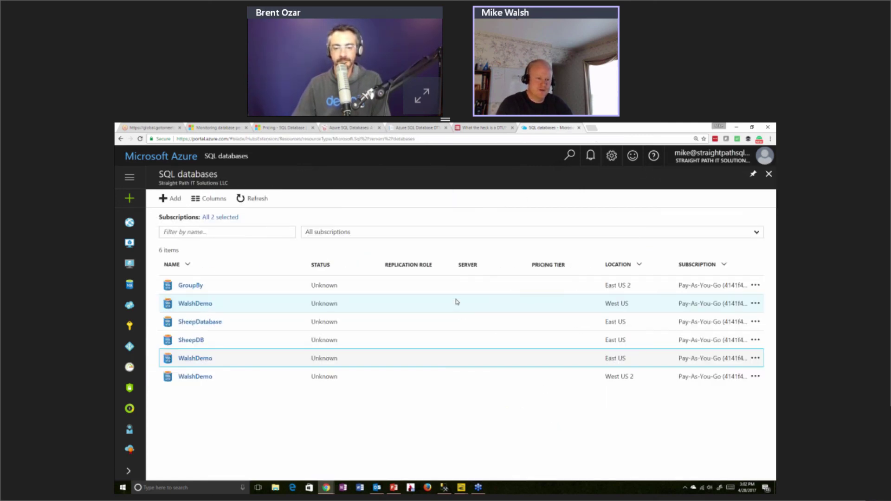
Open the East US WalshDemo database, review its performance overview, and confirm resource health is Available
{"action": "left_click", "coordinate": [195, 357]}
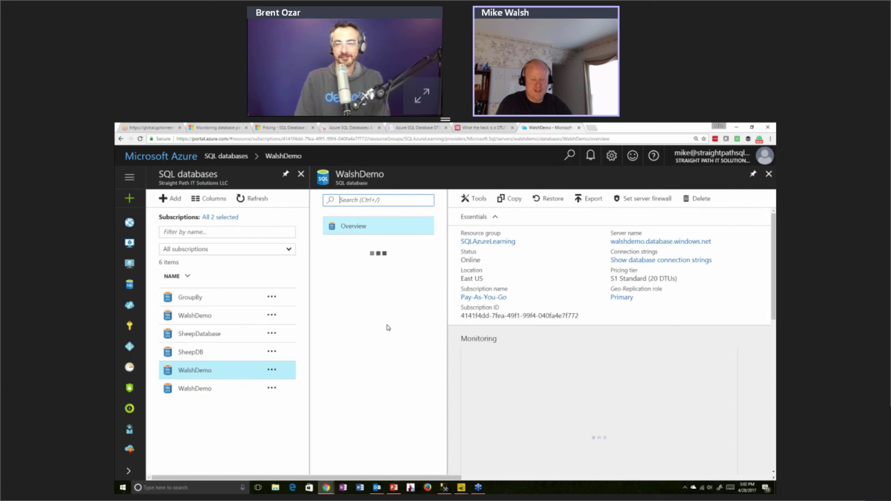
{"action": "scroll", "coordinate": [391, 337], "scroll_direction": "down", "scroll_amount": 5}
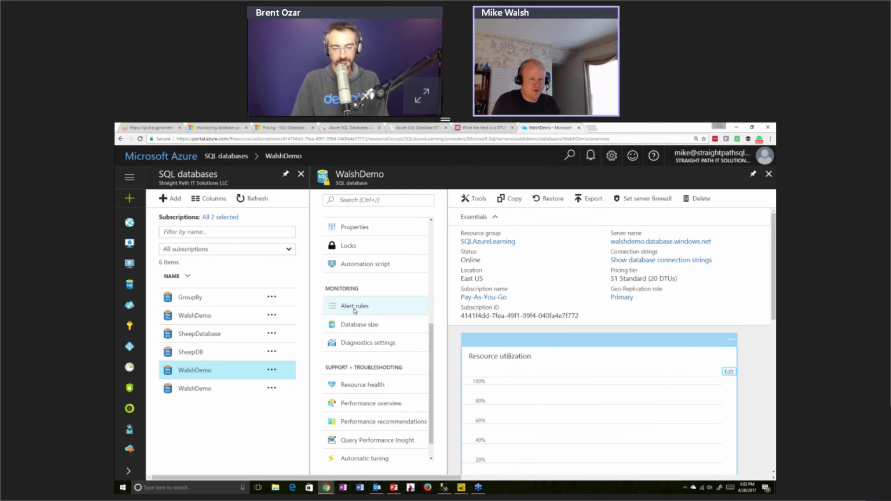
{"action": "left_click", "coordinate": [381, 408]}
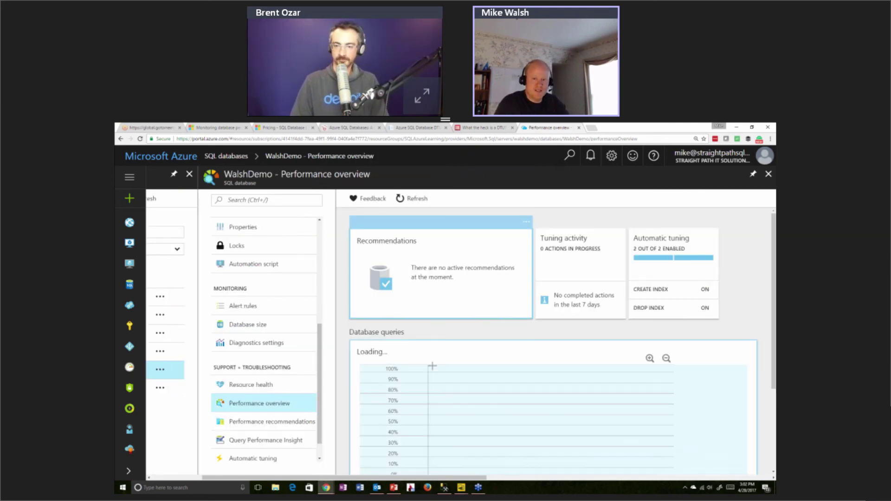
{"action": "scroll", "coordinate": [432, 370], "scroll_direction": "down", "scroll_amount": 3}
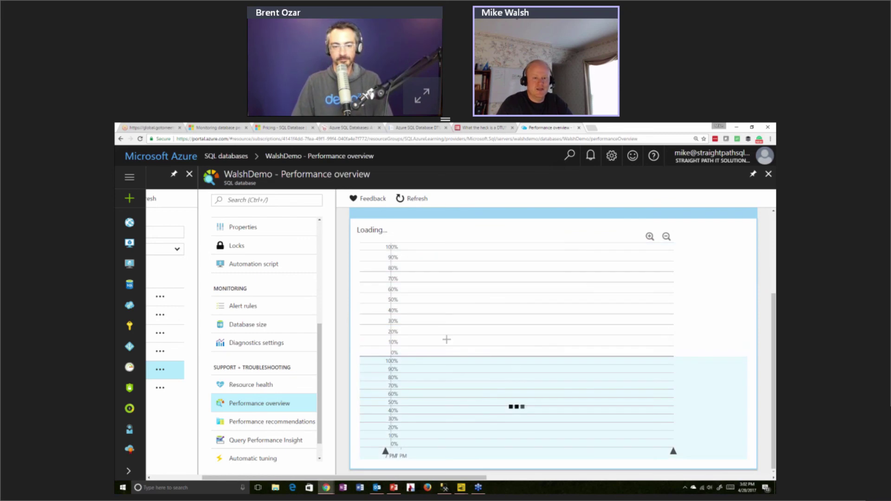
{"action": "scroll", "coordinate": [460, 337], "scroll_direction": "up", "scroll_amount": 3}
{"action": "scroll", "coordinate": [478, 337], "scroll_direction": "down", "scroll_amount": 3}
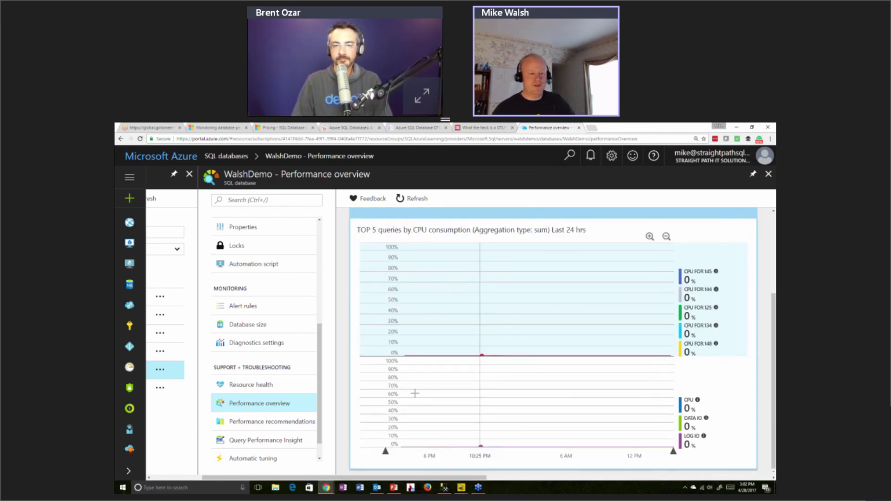
{"action": "left_click", "coordinate": [272, 388]}
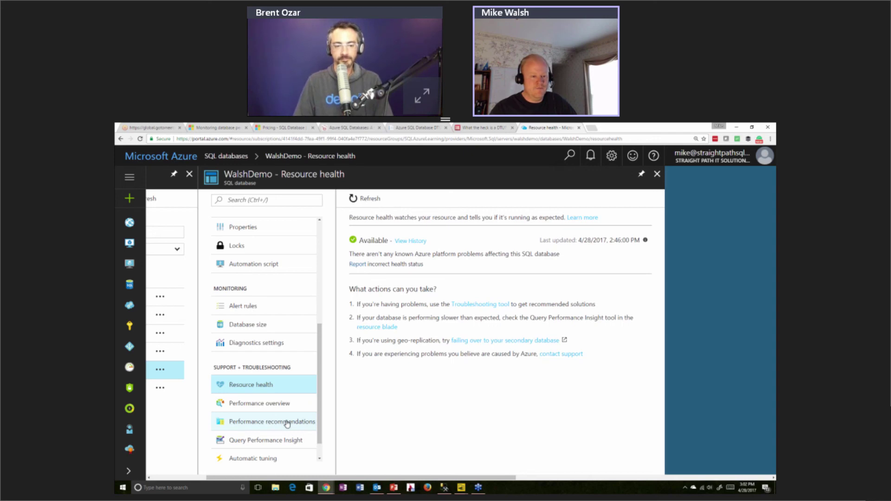
Open WalshDemo's Query Performance Insight and look over its top queries
{"action": "left_click", "coordinate": [279, 436]}
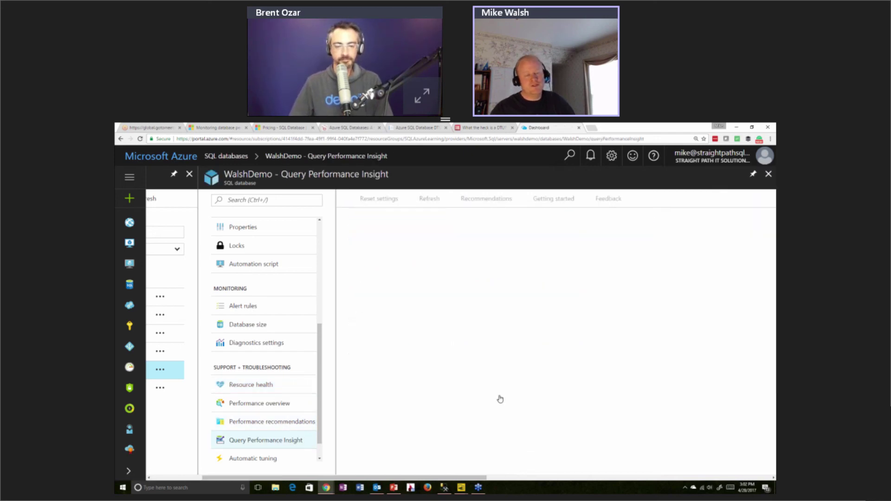
{"action": "scroll", "coordinate": [492, 376], "scroll_direction": "down", "scroll_amount": 3}
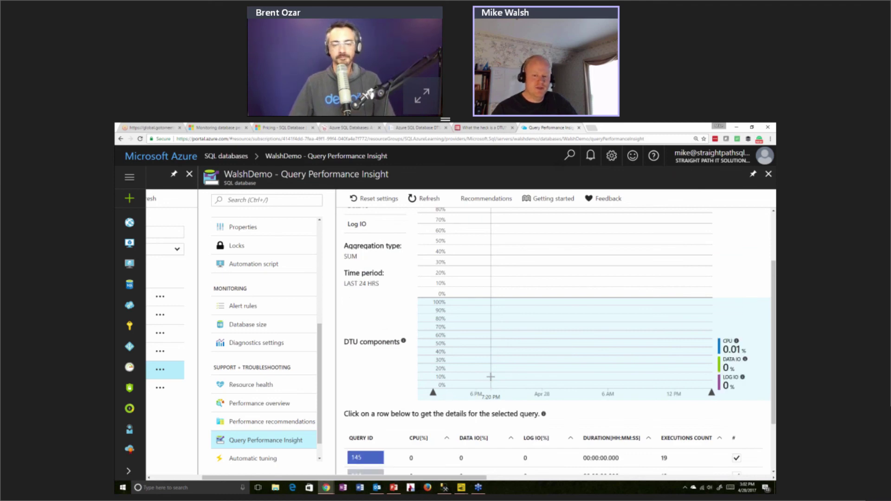
{"action": "scroll", "coordinate": [469, 393], "scroll_direction": "down", "scroll_amount": 2}
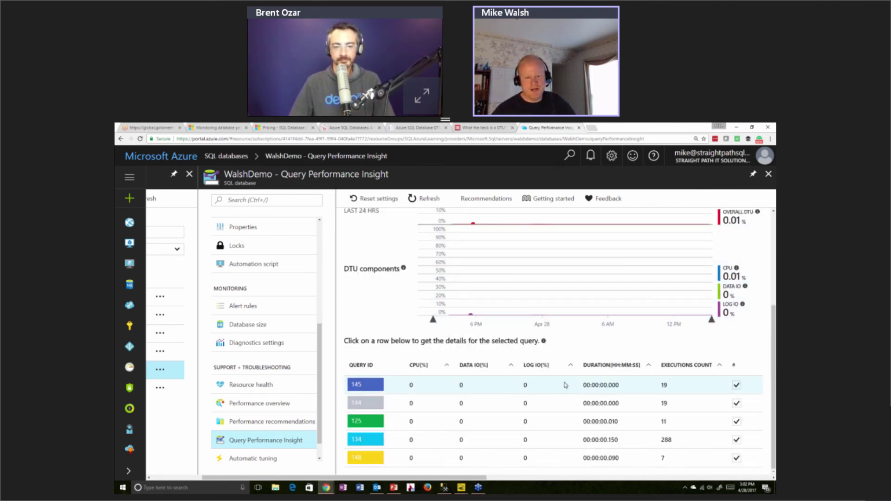
Inspect query 134's details and SQL text, then close its details blade
{"action": "left_click", "coordinate": [487, 444]}
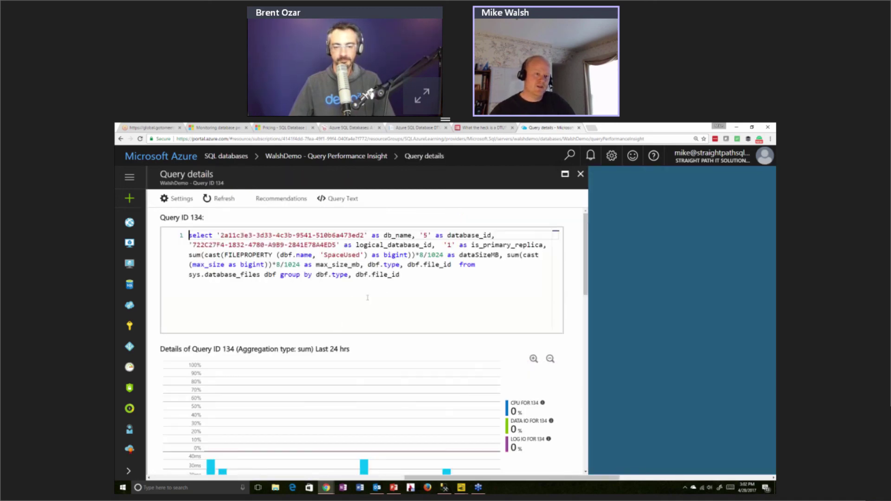
{"action": "left_click", "coordinate": [415, 278]}
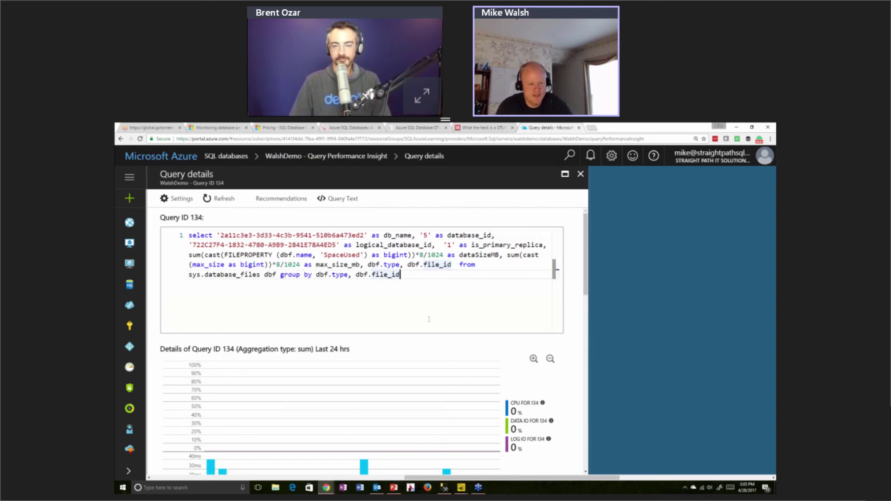
{"action": "scroll", "coordinate": [429, 322], "scroll_direction": "down", "scroll_amount": 2}
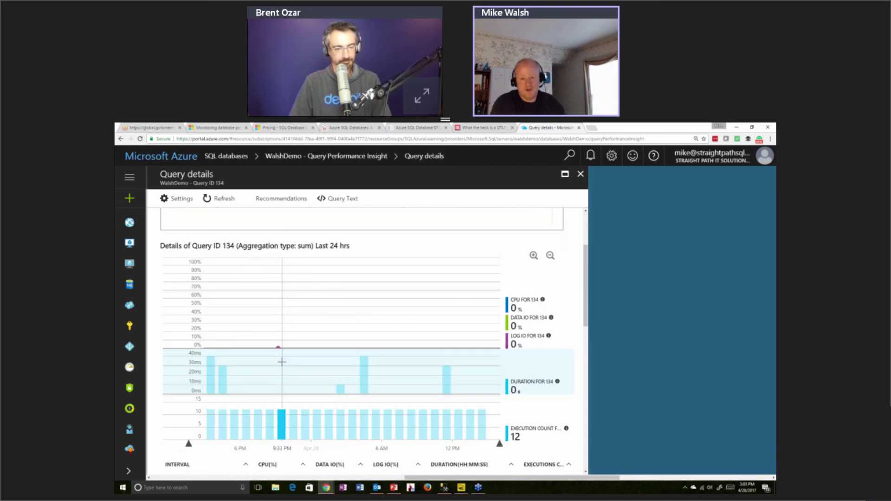
{"action": "scroll", "coordinate": [284, 364], "scroll_direction": "down", "scroll_amount": 1}
{"action": "scroll", "coordinate": [287, 364], "scroll_direction": "down", "scroll_amount": 3}
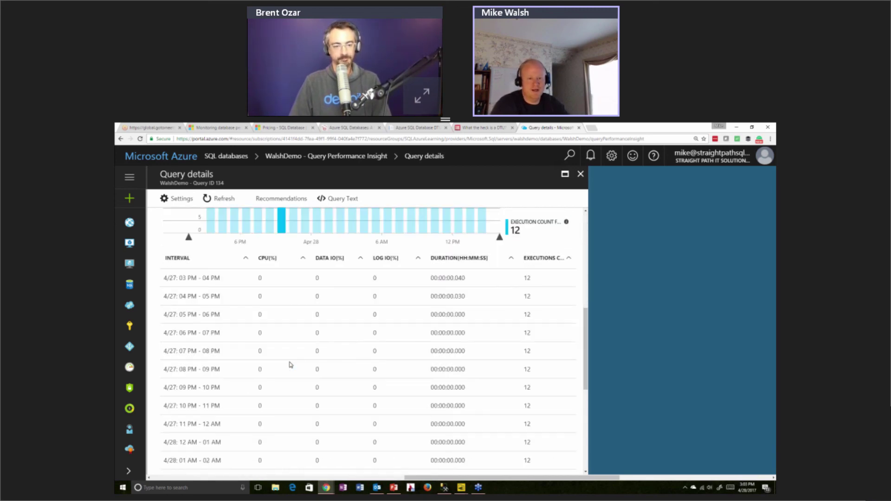
{"action": "scroll", "coordinate": [287, 364], "scroll_direction": "up", "scroll_amount": 10}
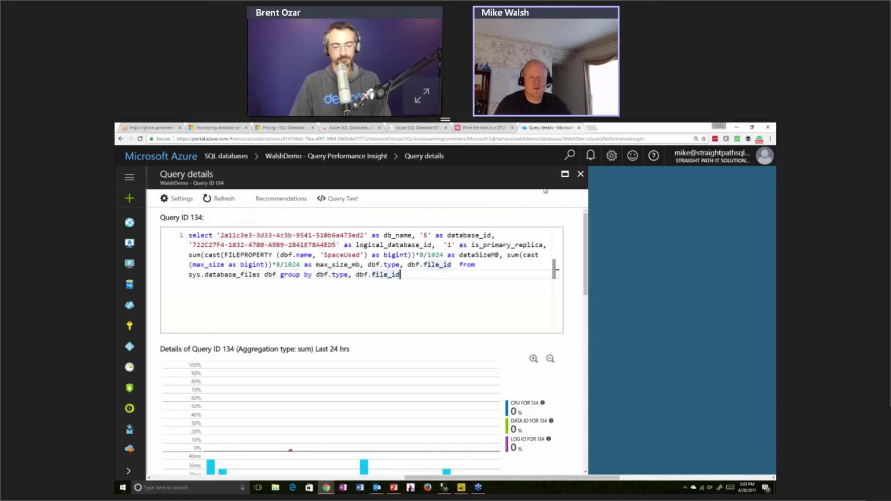
{"action": "left_click", "coordinate": [581, 176]}
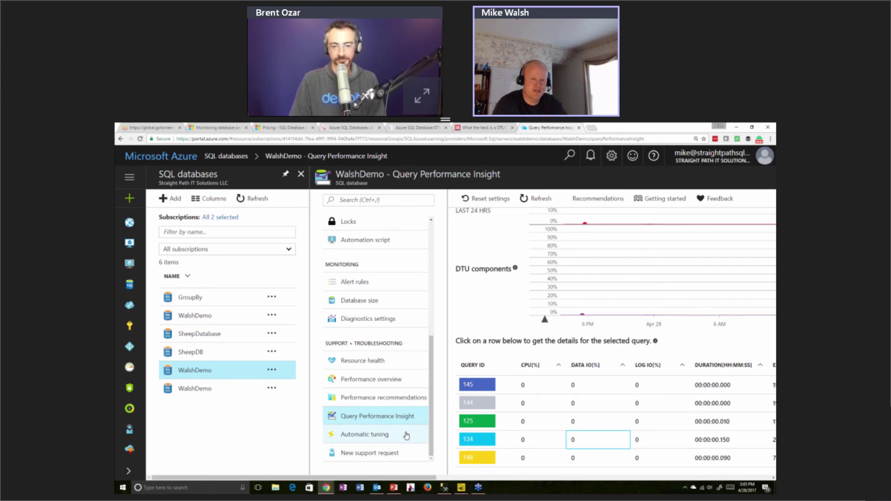
Show WalshDemo's Automatic tuning page with server-inherited Create index and Drop index on
{"action": "left_click", "coordinate": [407, 435]}
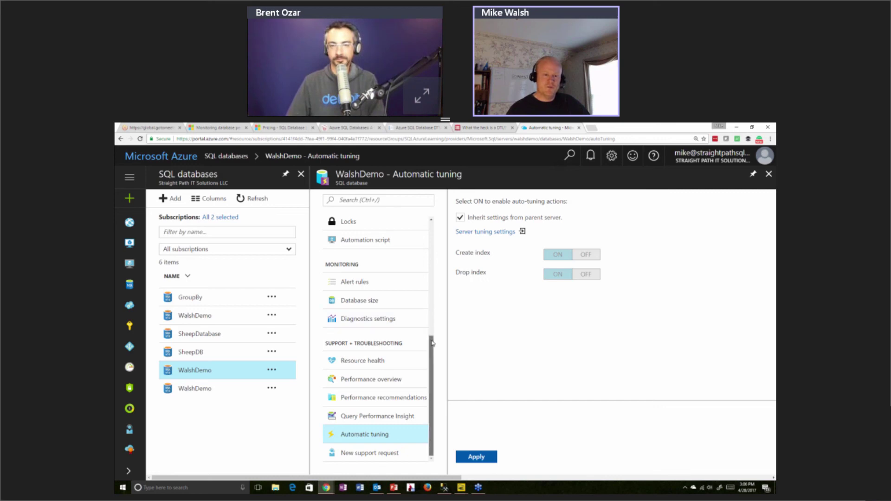
{"action": "left_click_drag", "start_coordinate": [430, 337], "coordinate": [430, 230]}
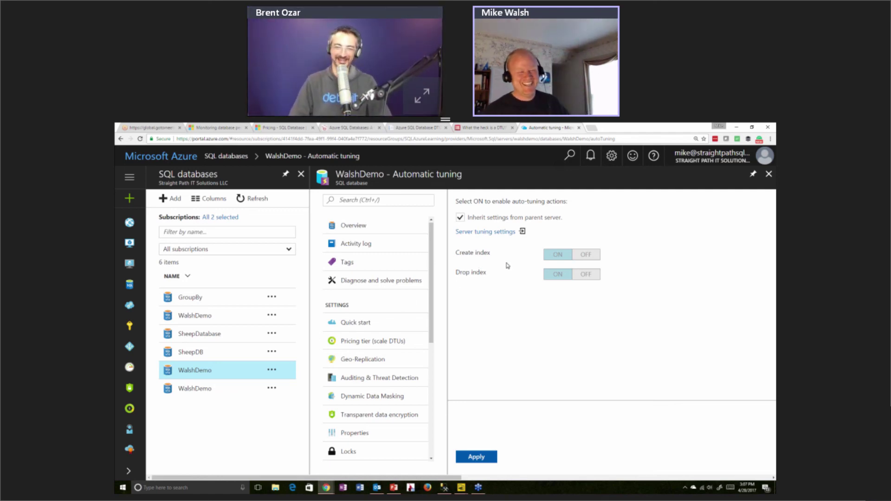
{"action": "scroll", "coordinate": [439, 251], "scroll_direction": "down", "scroll_amount": 1}
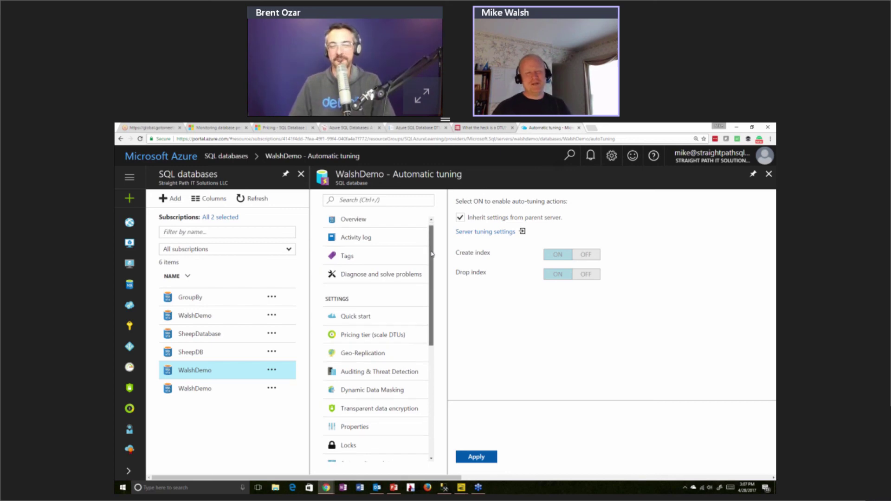
{"action": "scroll", "coordinate": [439, 251], "scroll_direction": "up", "scroll_amount": 1}
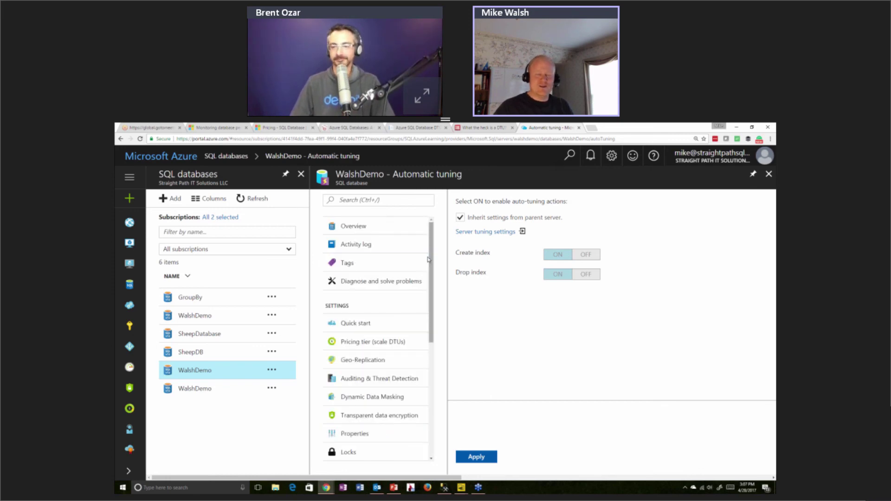
{"action": "left_click_drag", "start_coordinate": [431, 260], "coordinate": [423, 279]}
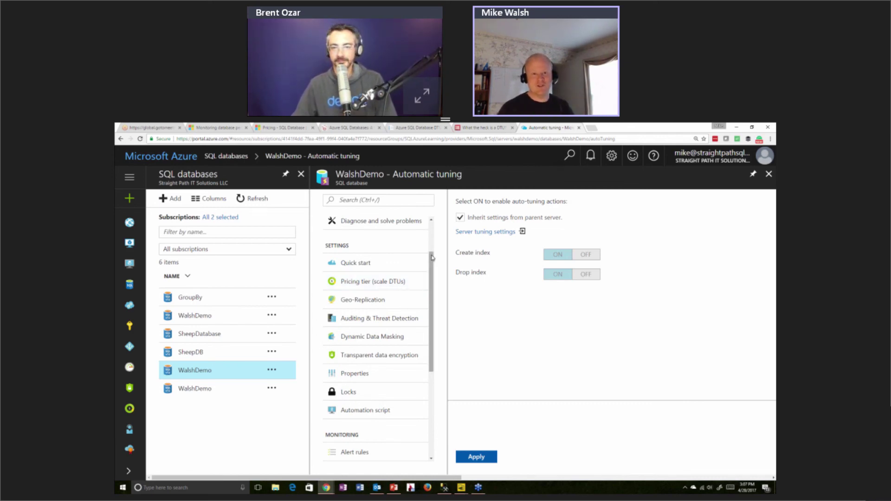
{"action": "left_click_drag", "start_coordinate": [432, 257], "coordinate": [430, 235]}
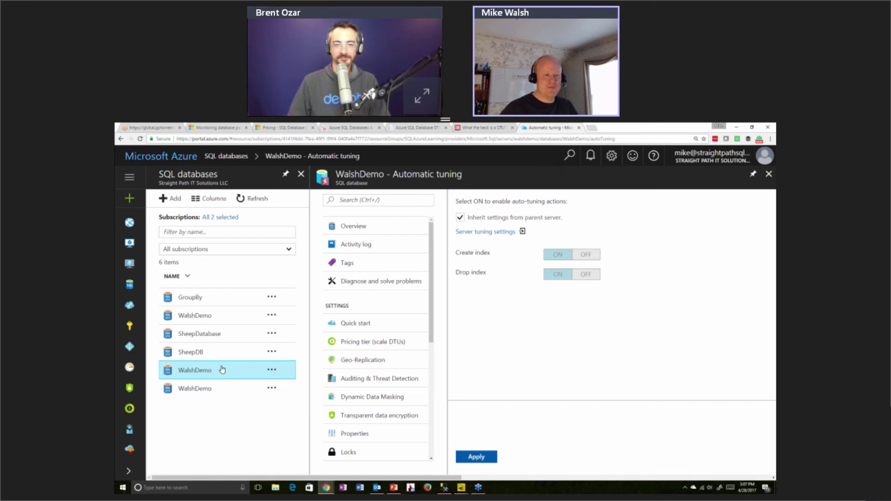
Open SheepDatabase from the SQL databases list and bring up its Restore pane
{"action": "left_click", "coordinate": [200, 336]}
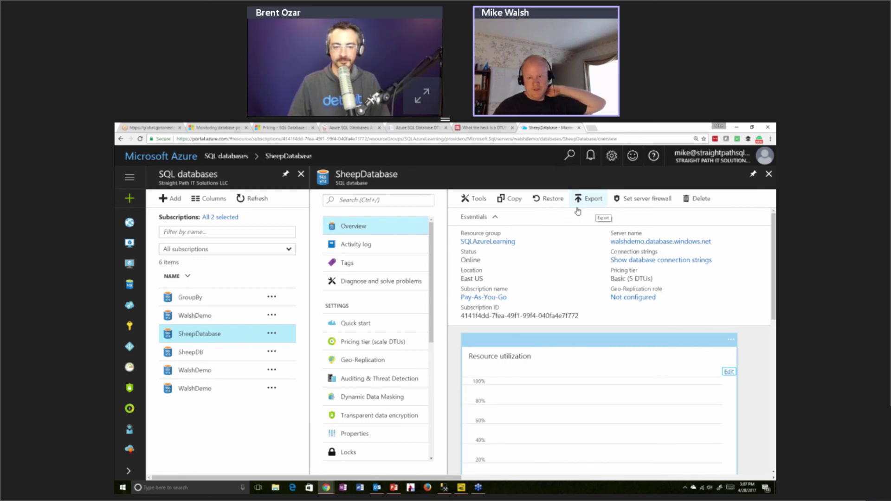
{"action": "left_click", "coordinate": [553, 199]}
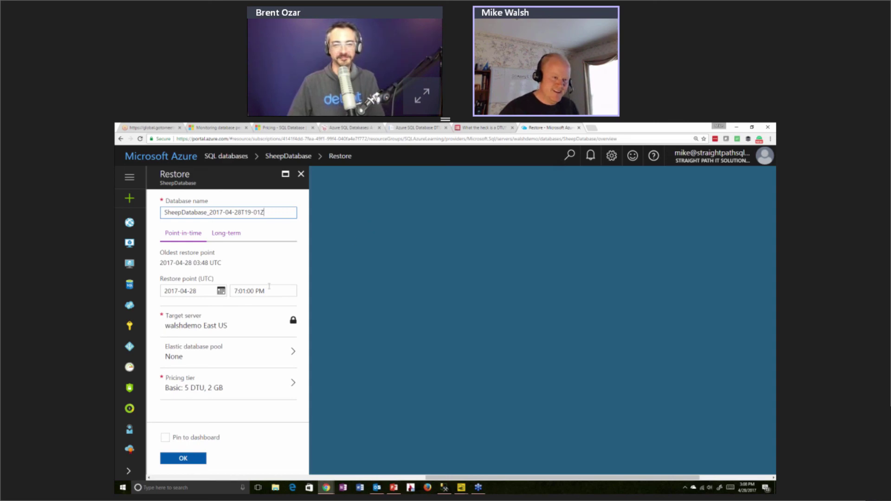
Pick April 27 as the restore date and enter 5:00:00 PM as the restore time
{"action": "left_click", "coordinate": [221, 291]}
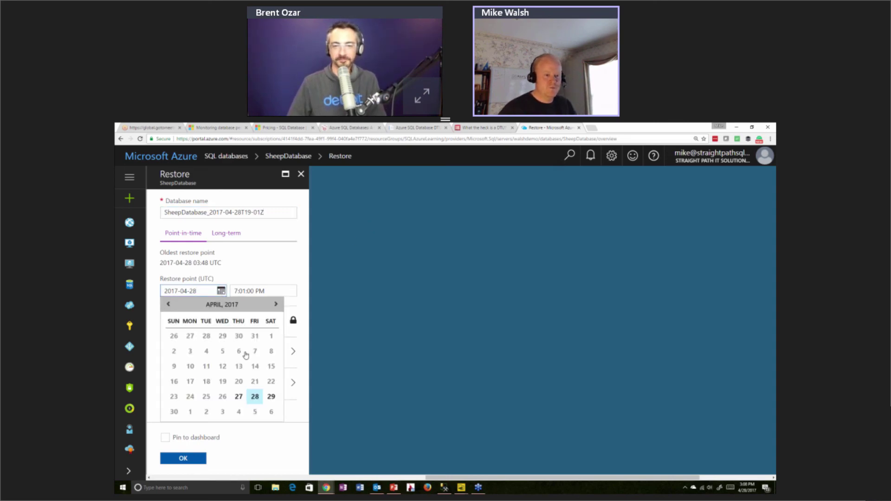
{"action": "left_click", "coordinate": [220, 285]}
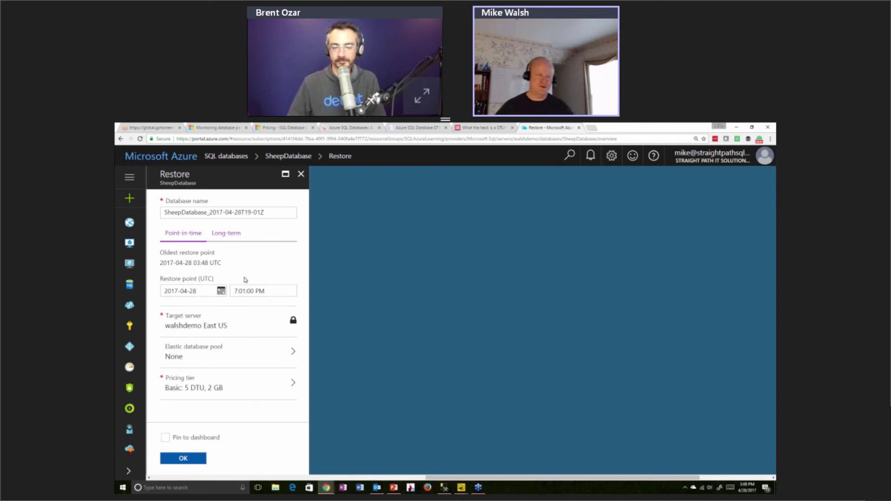
{"action": "left_click", "coordinate": [221, 292]}
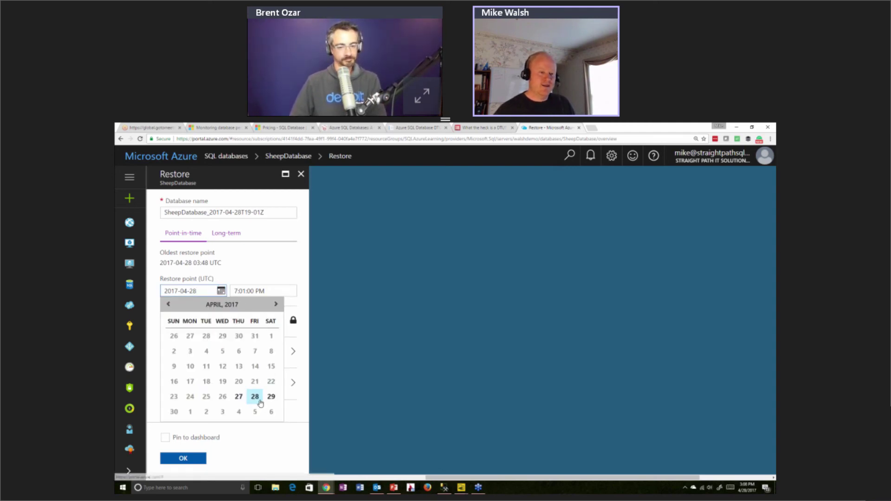
{"action": "left_click", "coordinate": [239, 396]}
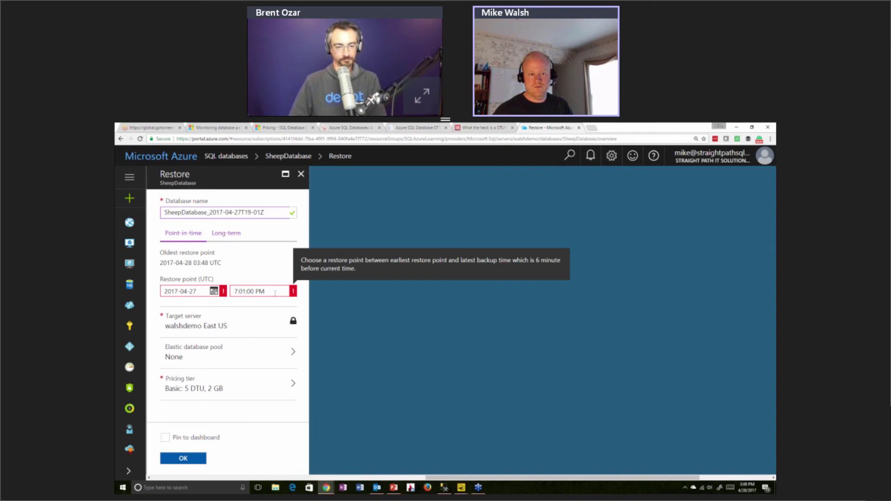
{"action": "left_click", "coordinate": [268, 293]}
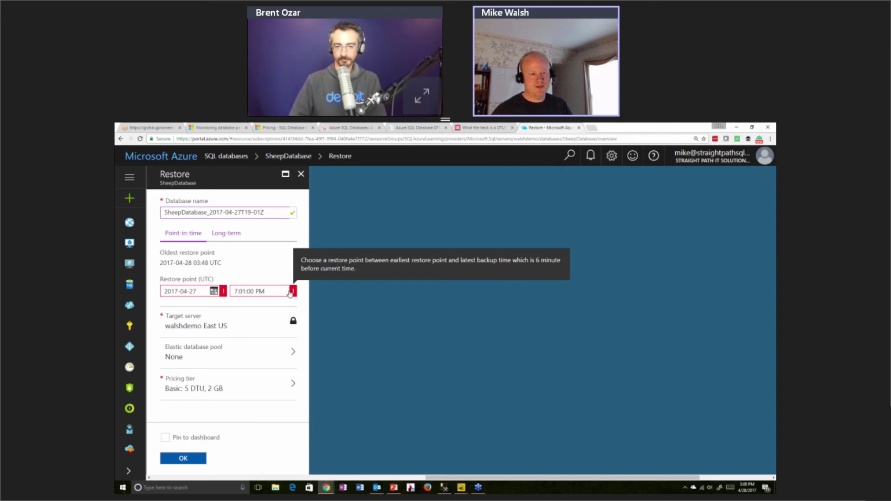
{"action": "left_click_drag", "start_coordinate": [274, 293], "coordinate": [228, 292]}
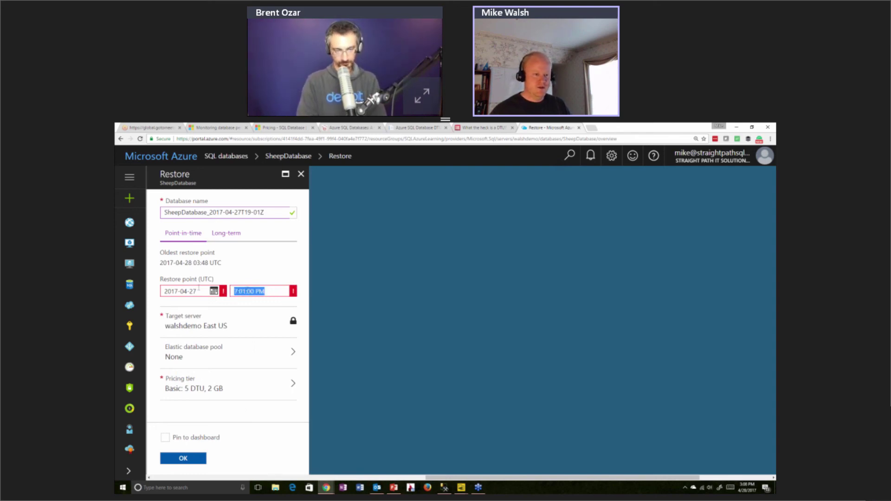
{"action": "left_click", "coordinate": [214, 292]}
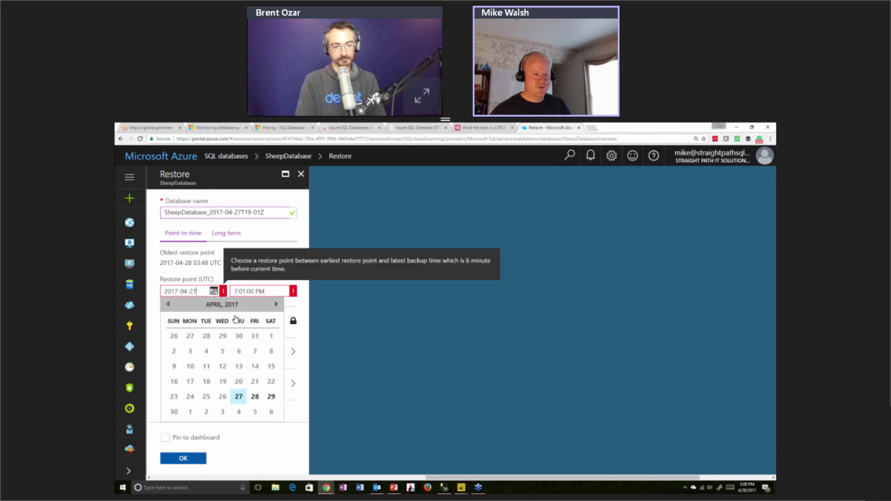
{"action": "left_click", "coordinate": [239, 396]}
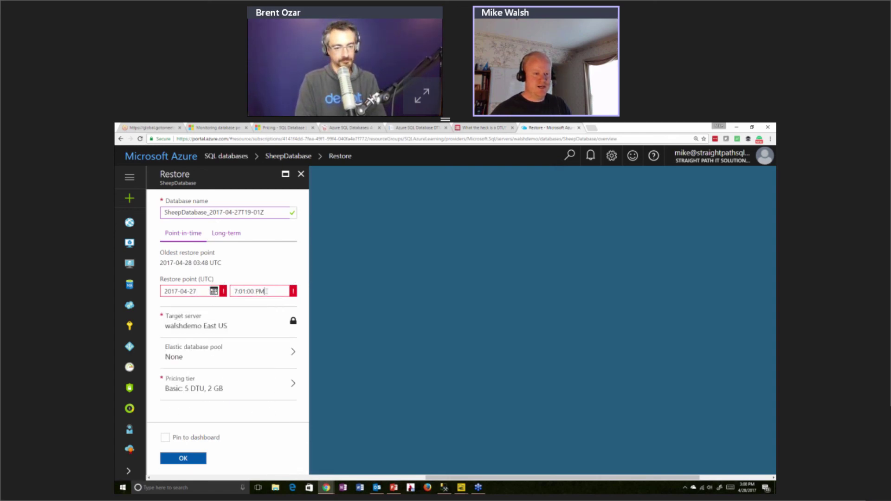
{"action": "left_click_drag", "start_coordinate": [271, 292], "coordinate": [236, 296]}
{"action": "type", "text": "5:00"}
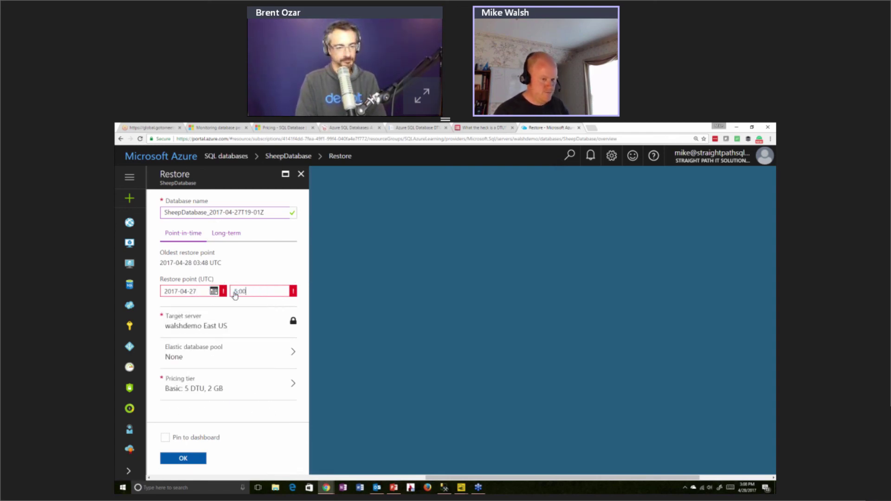
{"action": "type", "text": ":00 PM"}
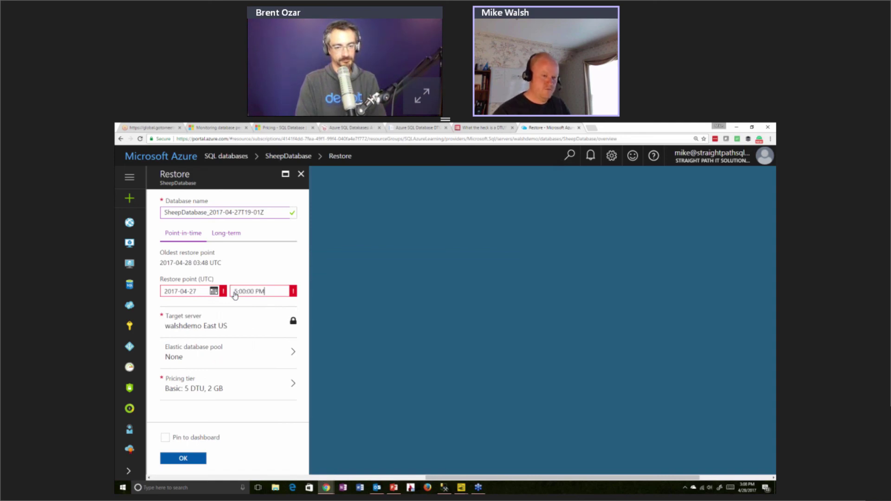
{"action": "key", "text": "Tab"}
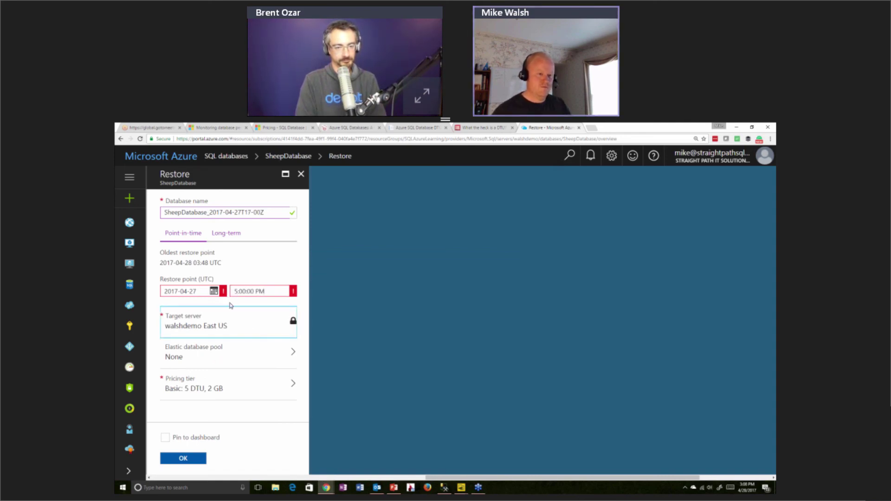
Change the restore date to April 28 and show the Configure performance tier options
{"action": "left_click", "coordinate": [214, 292]}
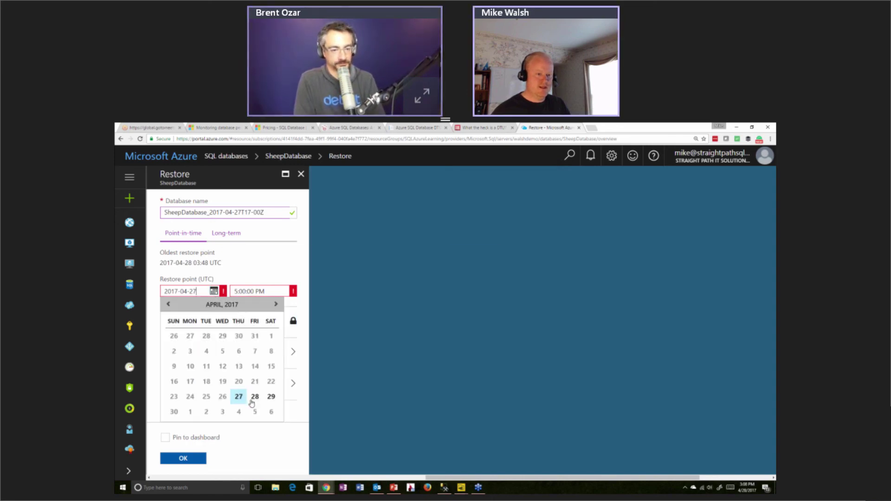
{"action": "left_click", "coordinate": [252, 402]}
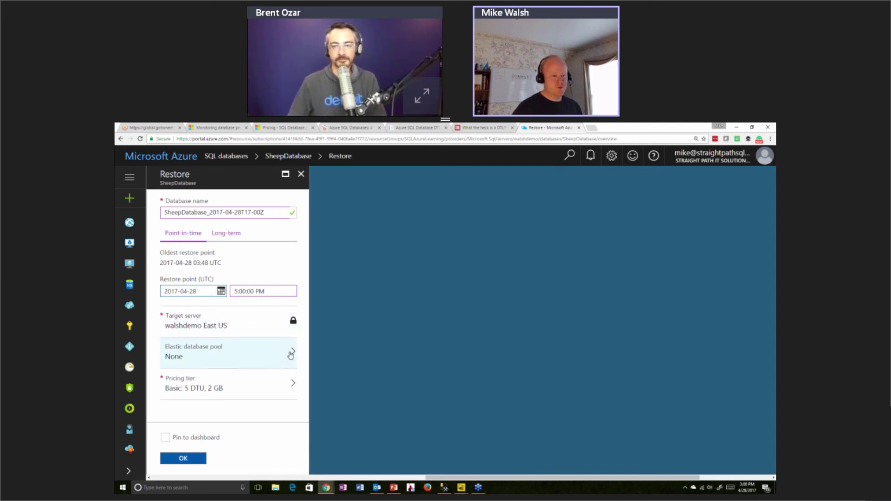
{"action": "left_click", "coordinate": [239, 329]}
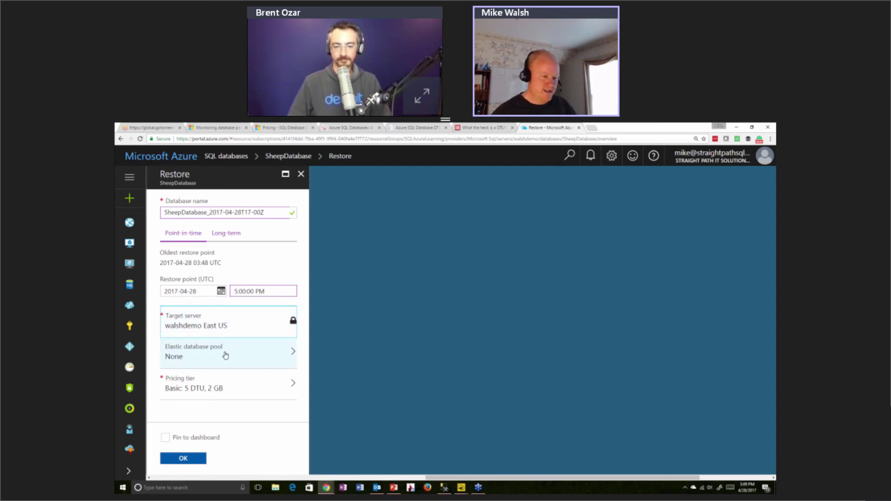
{"action": "left_click", "coordinate": [228, 387]}
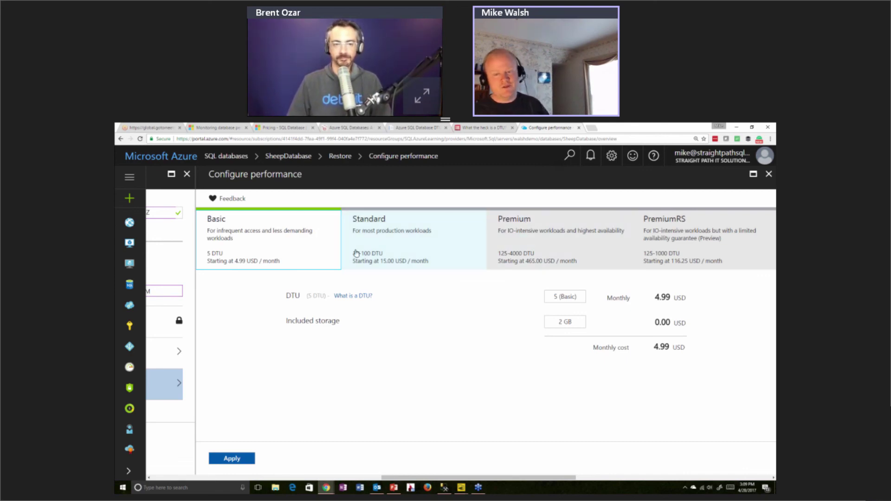
Apply the Basic 5 DTU, 2 GB tier and check the generated database name
{"action": "left_click", "coordinate": [251, 459]}
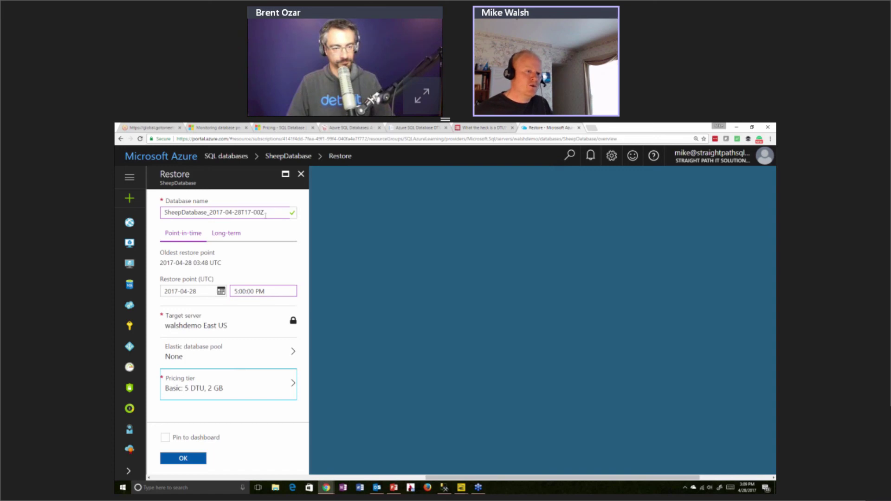
{"action": "left_click", "coordinate": [270, 215]}
{"action": "key", "text": "shift+Left"}
{"action": "key", "text": "shift+Left"}
{"action": "key", "text": "shift+Left"}
{"action": "key", "text": "shift+Left"}
{"action": "key", "text": "shift+Left"}
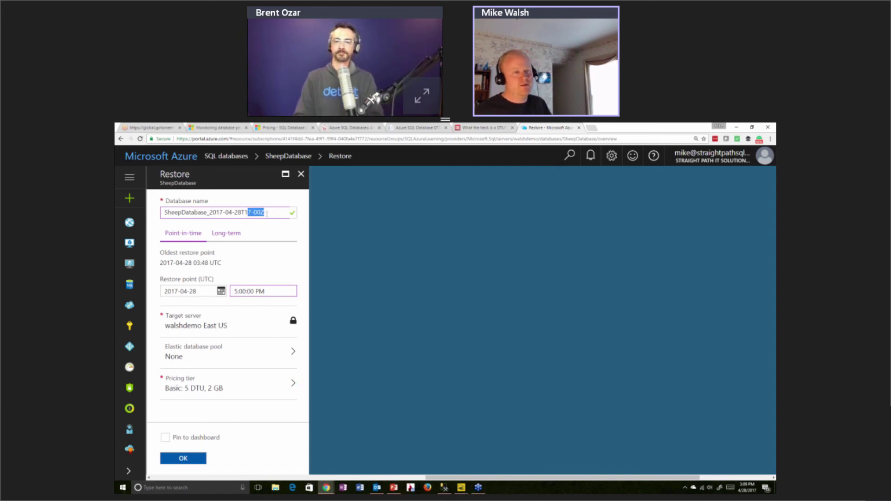
Launch the restore to SheepDatabase_2017-04-28T17-00Z and glance at the Restoring SQL database notification
{"action": "left_click", "coordinate": [196, 459]}
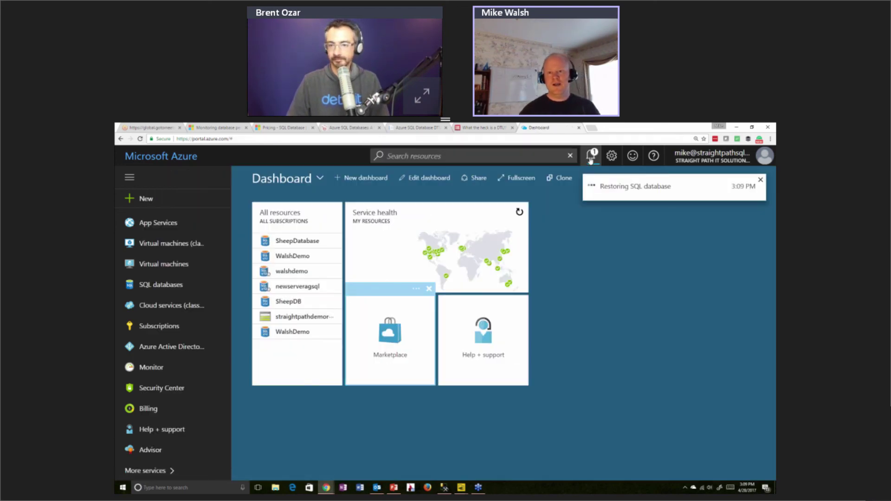
{"action": "left_click", "coordinate": [590, 157]}
{"action": "left_click", "coordinate": [590, 160]}
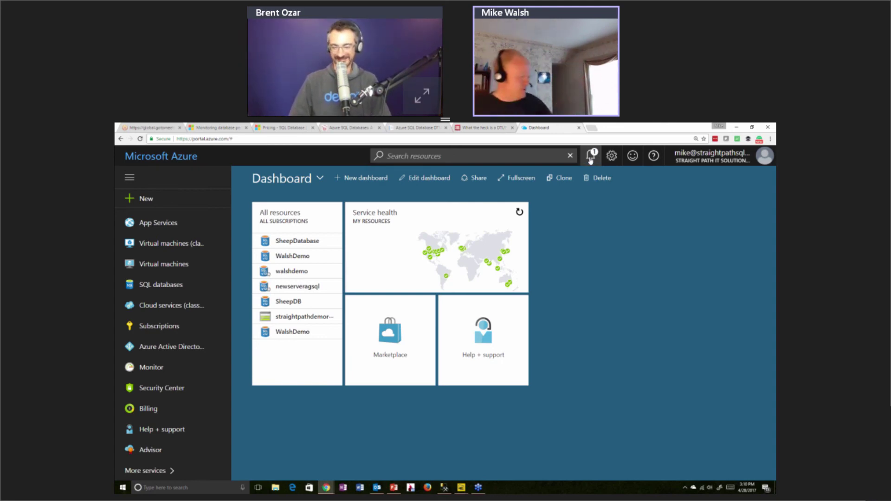
{"action": "left_click", "coordinate": [591, 158]}
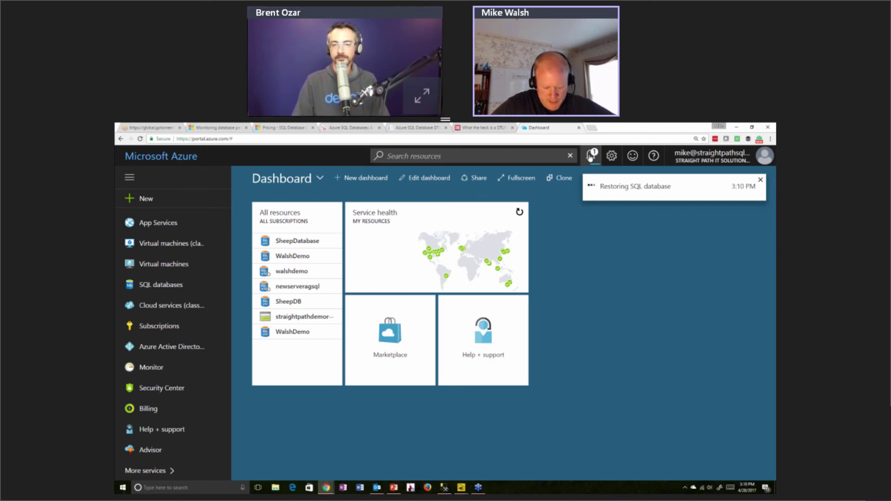
{"action": "mouse_move", "coordinate": [591, 157]}
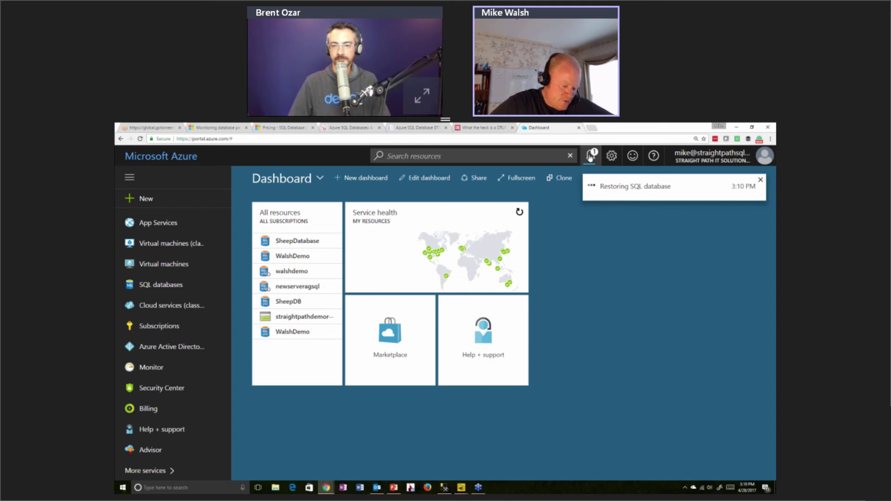
{"action": "left_click", "coordinate": [590, 157]}
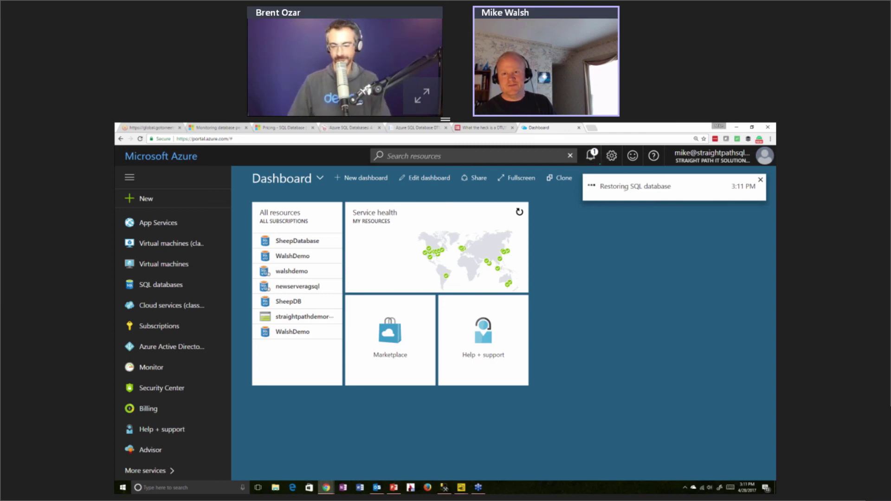
{"action": "mouse_move", "coordinate": [589, 157]}
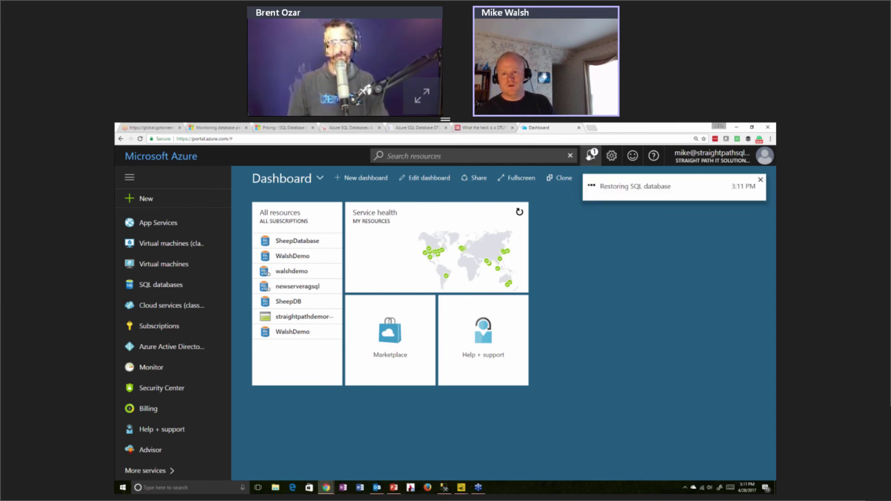
{"action": "left_click", "coordinate": [761, 180]}
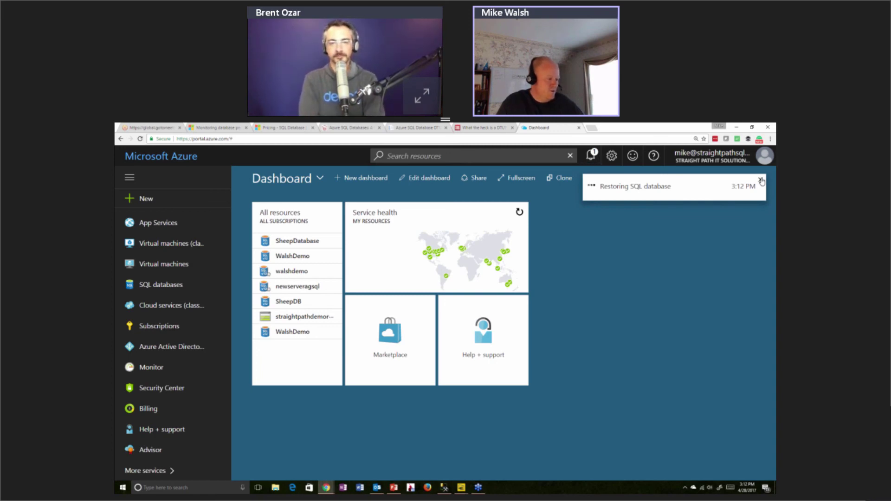
{"action": "left_click", "coordinate": [761, 180]}
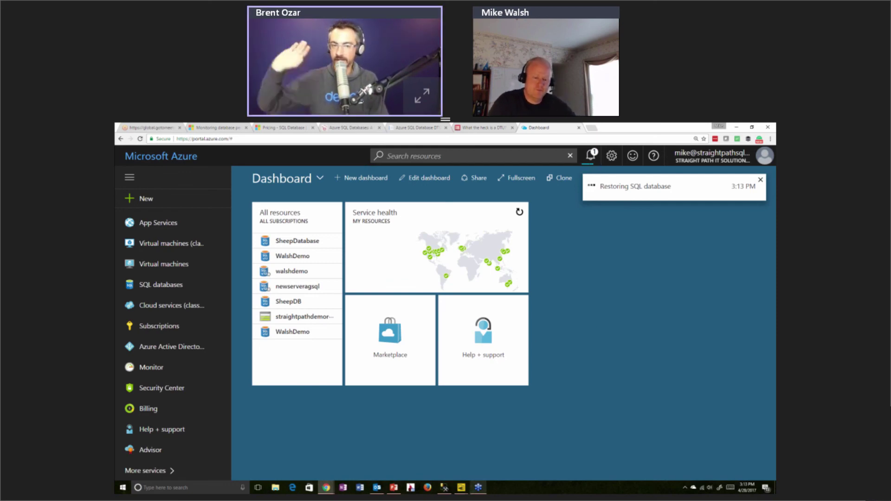
{"action": "mouse_move", "coordinate": [466, 490]}
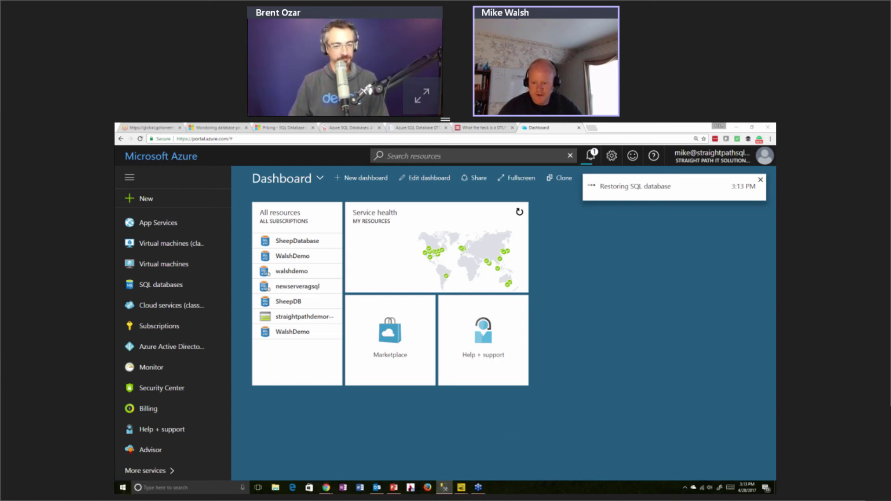
Maximize SSMS, expand Databases, SheepDB and SheepDatabase in Object Explorer, then start a new query
{"action": "left_click_drag", "start_coordinate": [773, 229], "coordinate": [458, 214]}
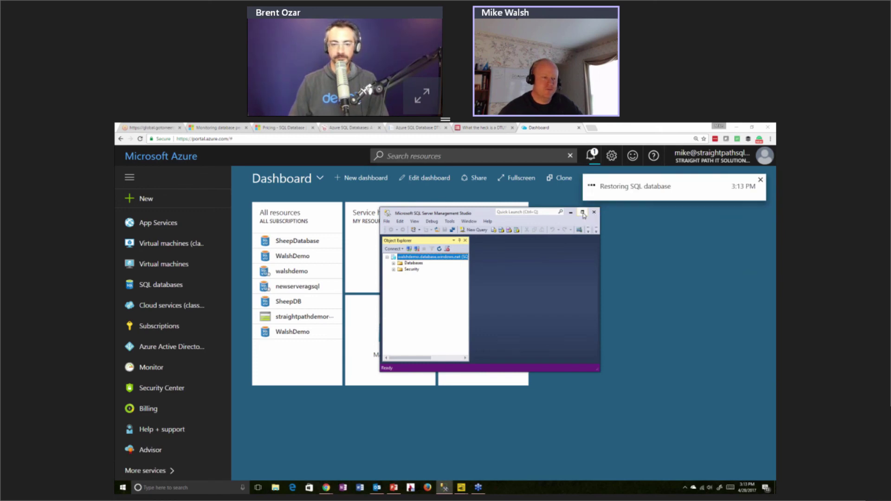
{"action": "left_click", "coordinate": [583, 213]}
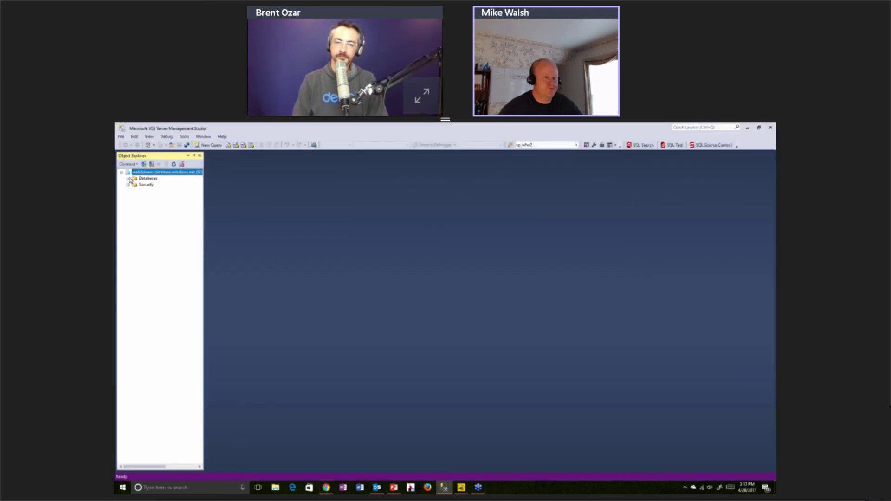
{"action": "left_click", "coordinate": [129, 178]}
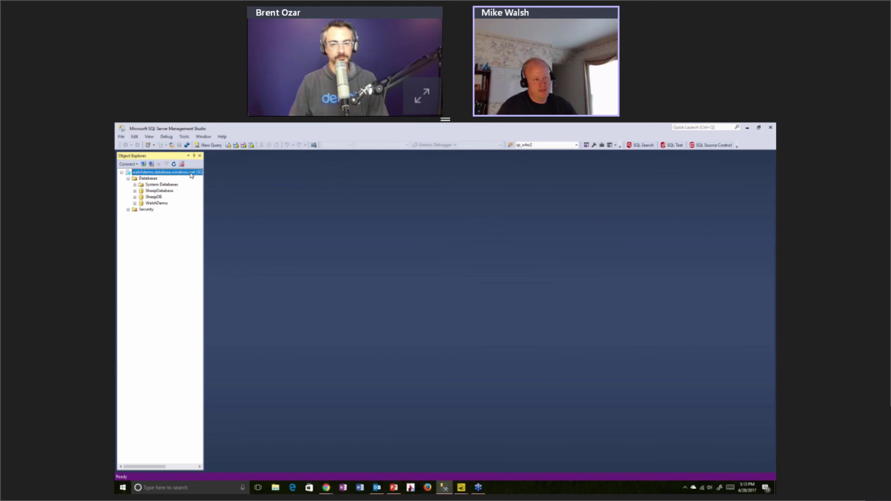
{"action": "left_click", "coordinate": [134, 197]}
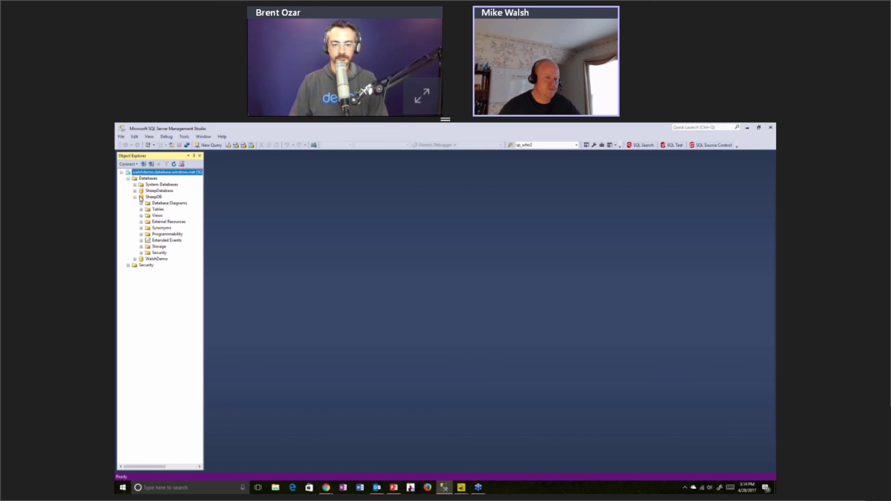
{"action": "left_click", "coordinate": [135, 191]}
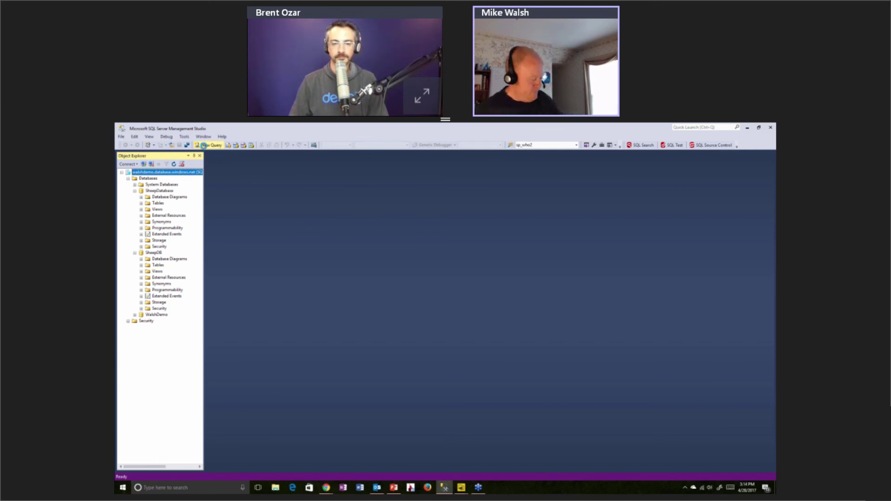
{"action": "left_click", "coordinate": [208, 145]}
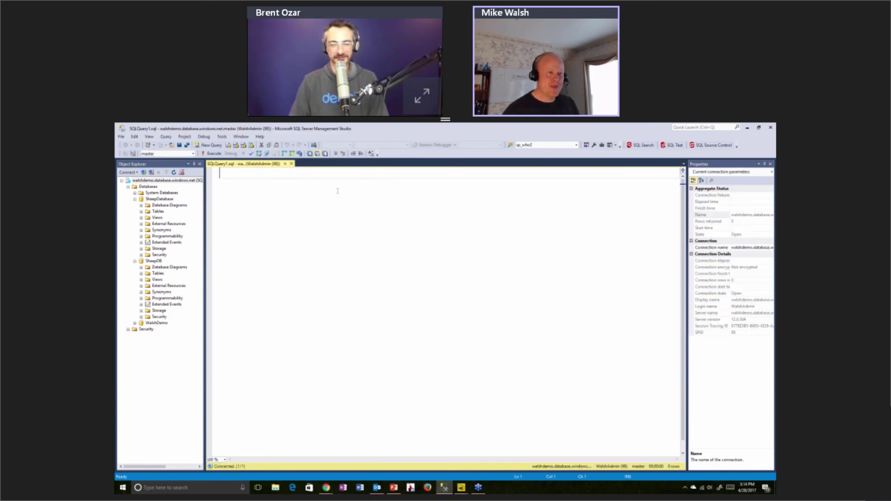
Open a new query window on SheepDatabase and clear the draft 'select * from WalshDemo.DBO.SalesLT' text
{"action": "left_click", "coordinate": [162, 199]}
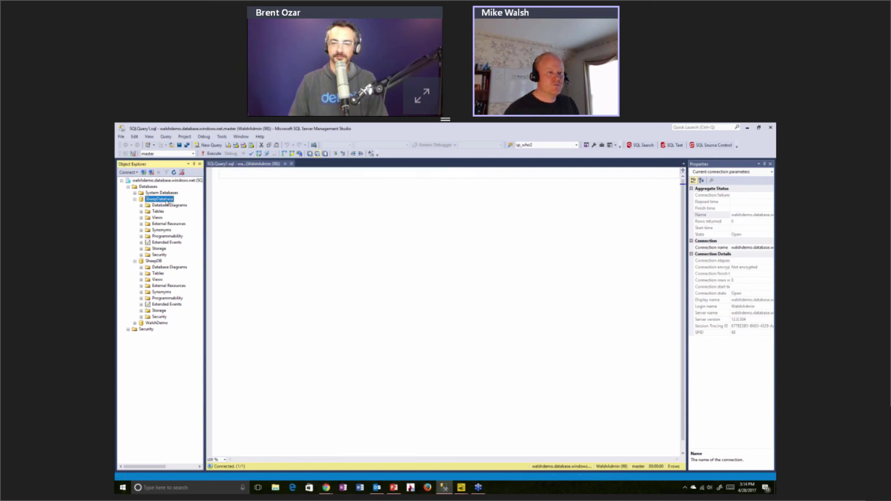
{"action": "right_click", "coordinate": [167, 202]}
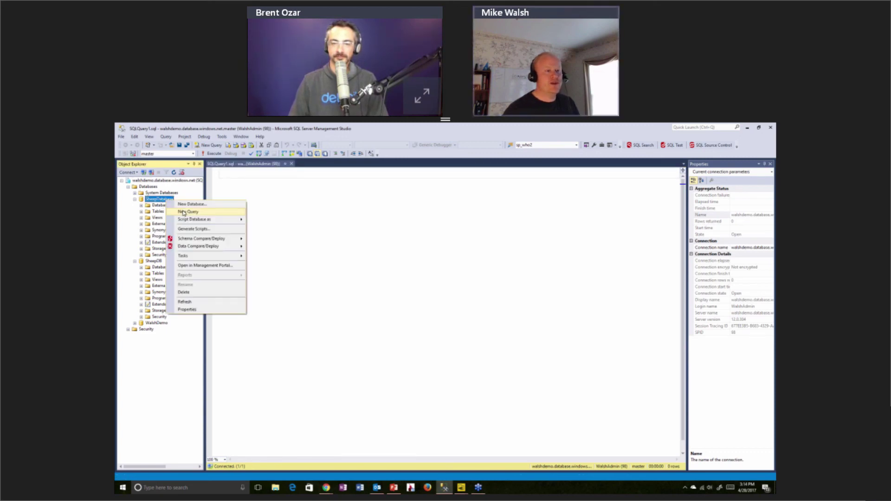
{"action": "left_click", "coordinate": [183, 208]}
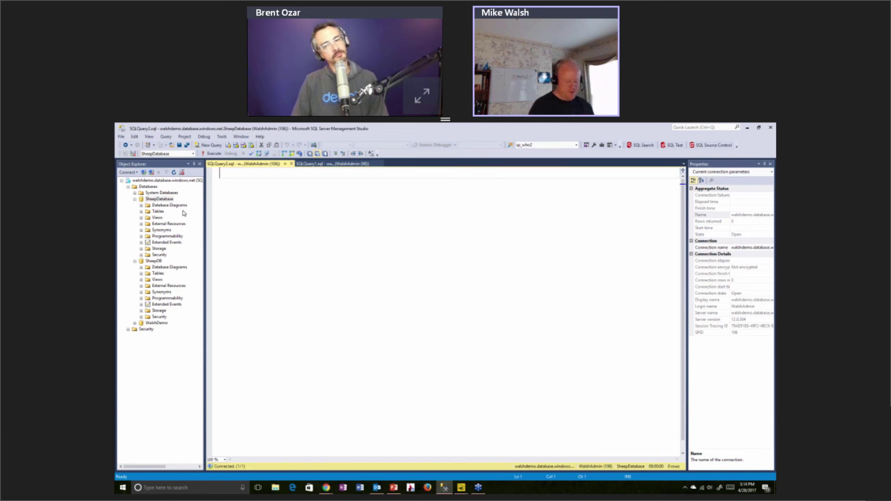
{"action": "type", "text": "select * from"}
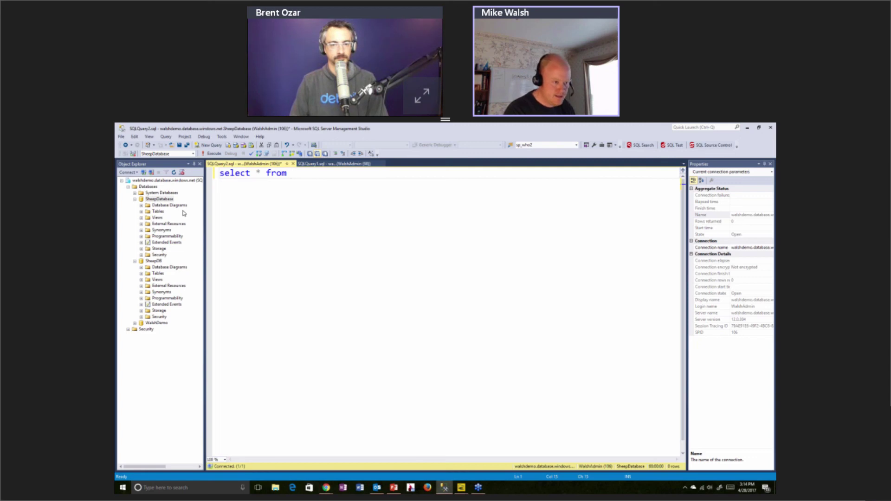
{"action": "type", "text": " Walsh"}
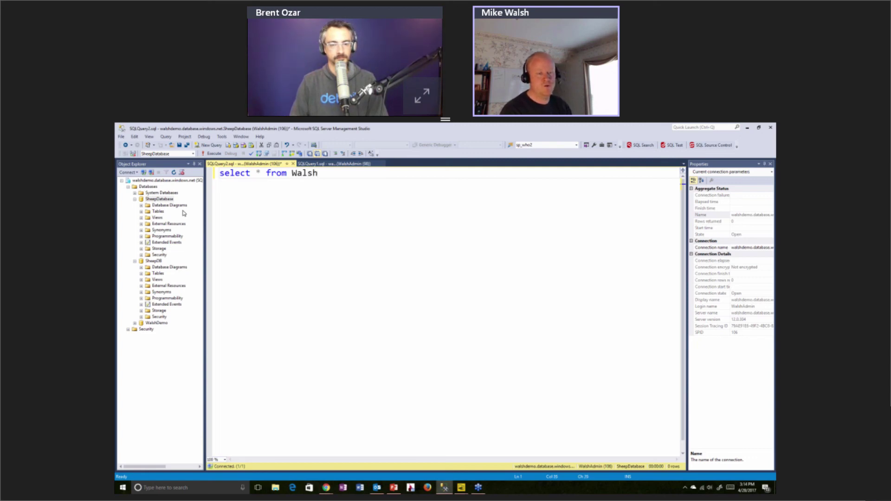
{"action": "type", "text": "Demo.DBO."}
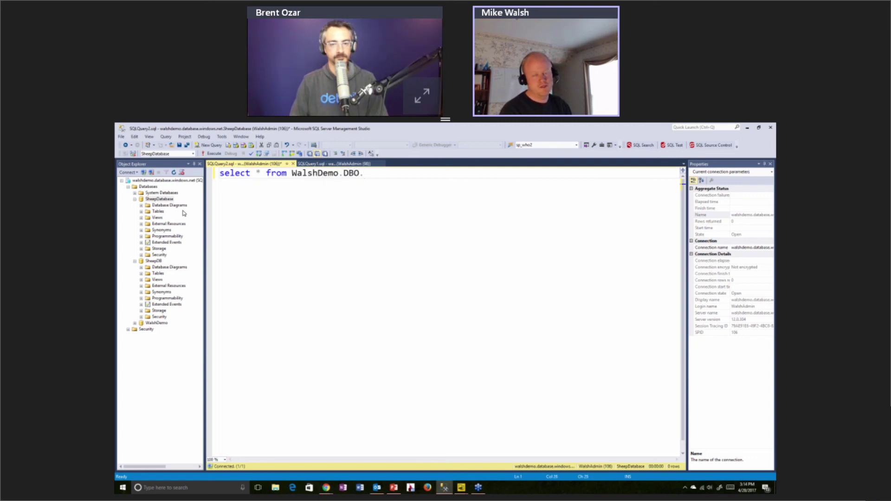
{"action": "type", "text": "SalesLT"}
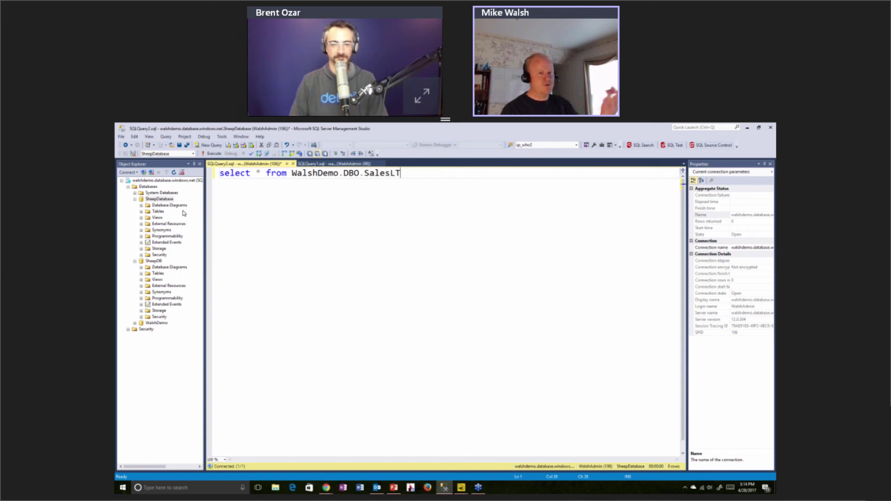
{"action": "key", "text": "ctrl+a"}
{"action": "key", "text": "Delete"}
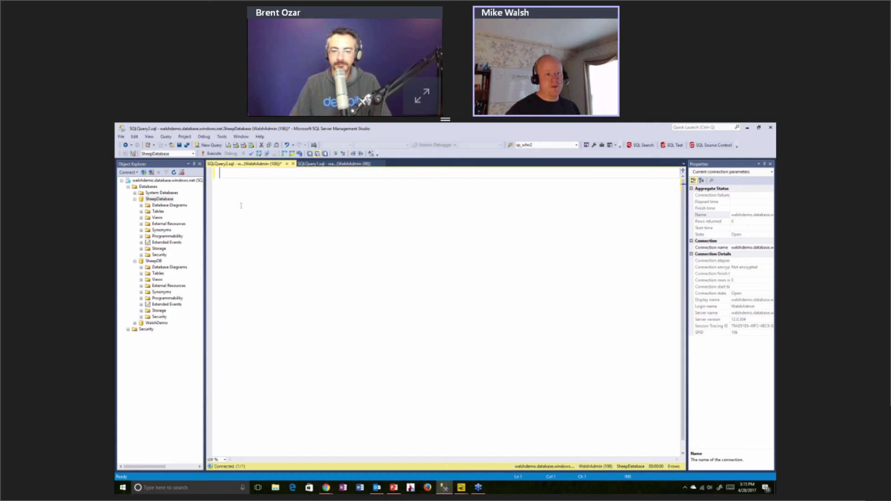
Expand SheepDatabase's tables and run 'select * from sheep', returning Gretel, Merriweather and Little Guy
{"action": "left_click", "coordinate": [141, 212]}
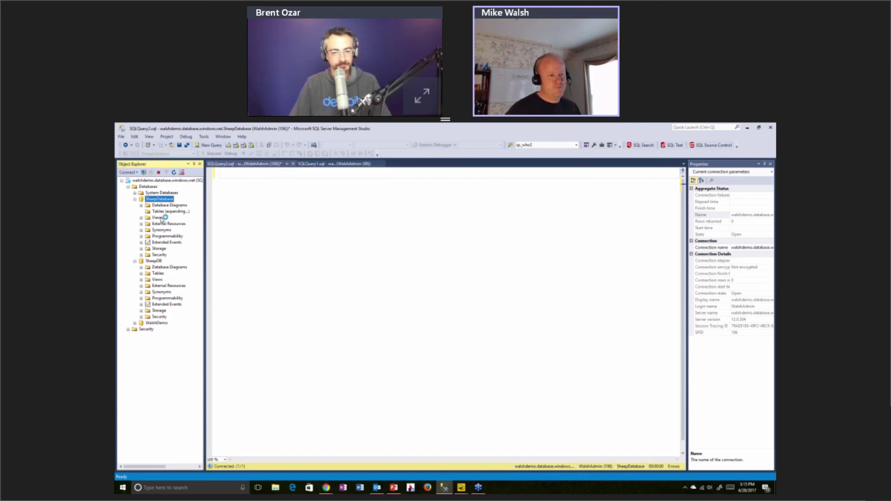
{"action": "left_click", "coordinate": [243, 194]}
{"action": "type", "text": "select * from sheep"}
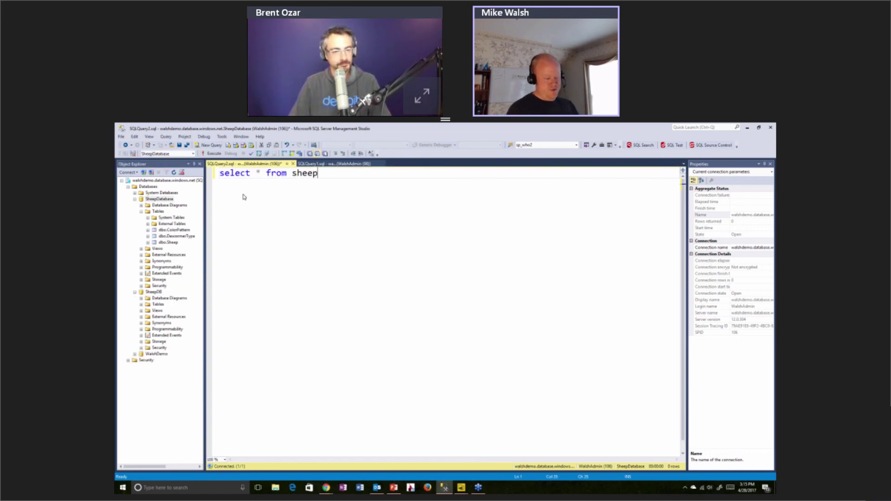
{"action": "key", "text": "F5"}
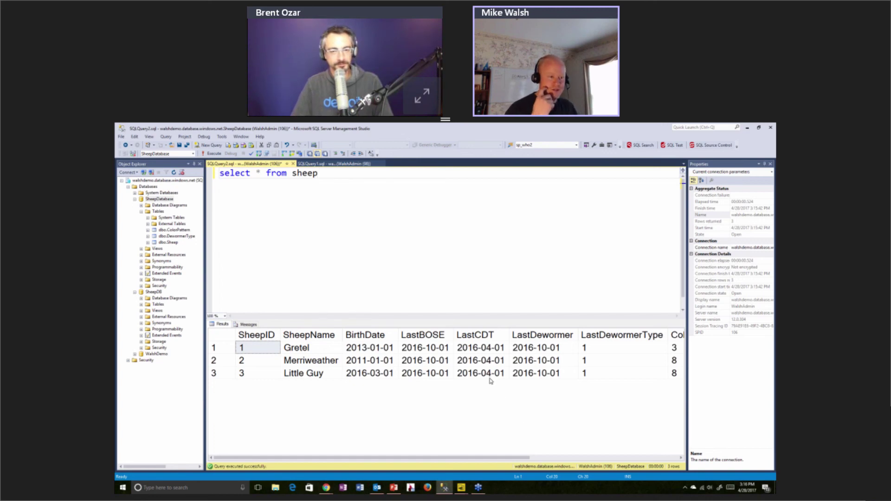
{"action": "left_click", "coordinate": [132, 173]}
Connect to the sql2016sp1 instance with Windows Authentication, retrying after a stalled attempt
{"action": "key", "text": "Escape"}
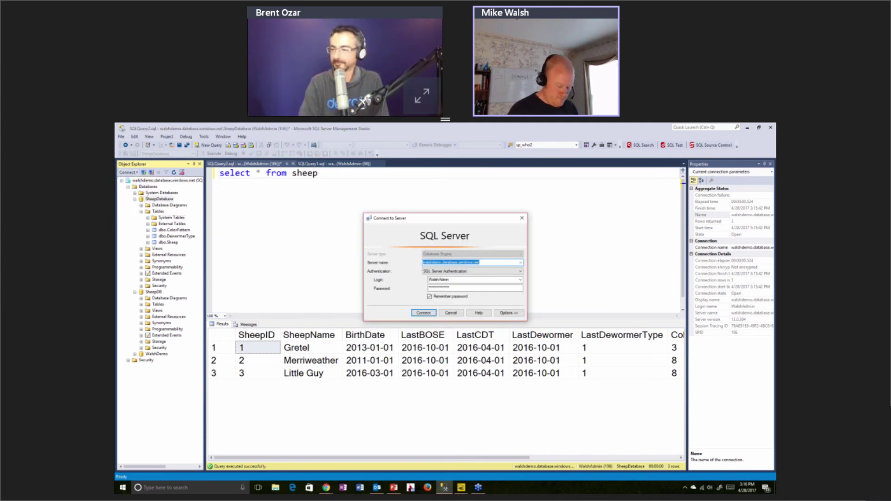
{"action": "type", "text": "\\sql2016"}
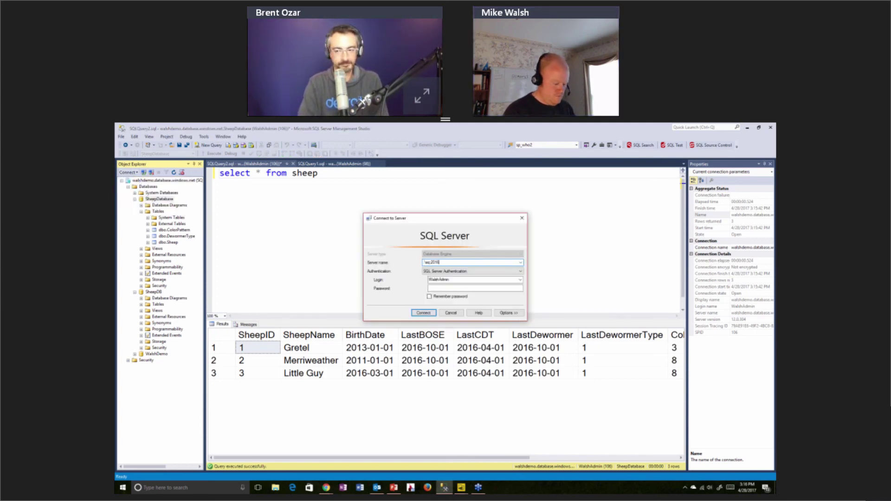
{"action": "type", "text": "sp1"}
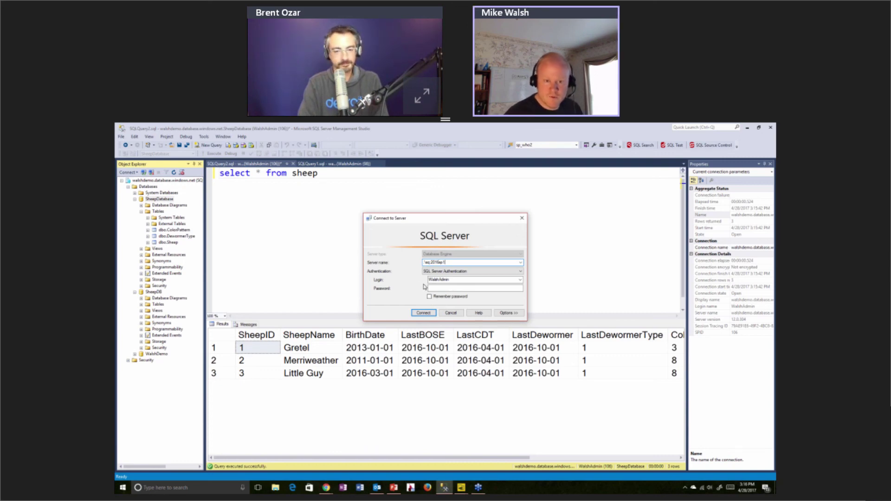
{"action": "key", "text": "Tab"}
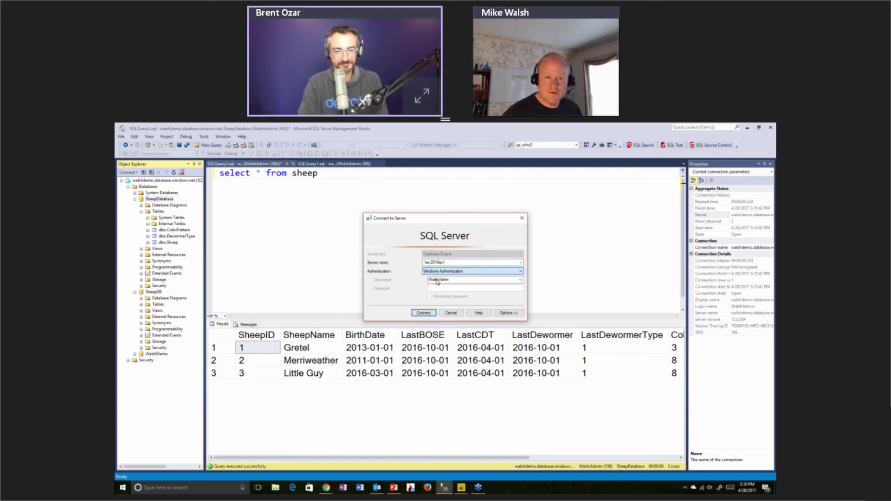
{"action": "left_click", "coordinate": [423, 313]}
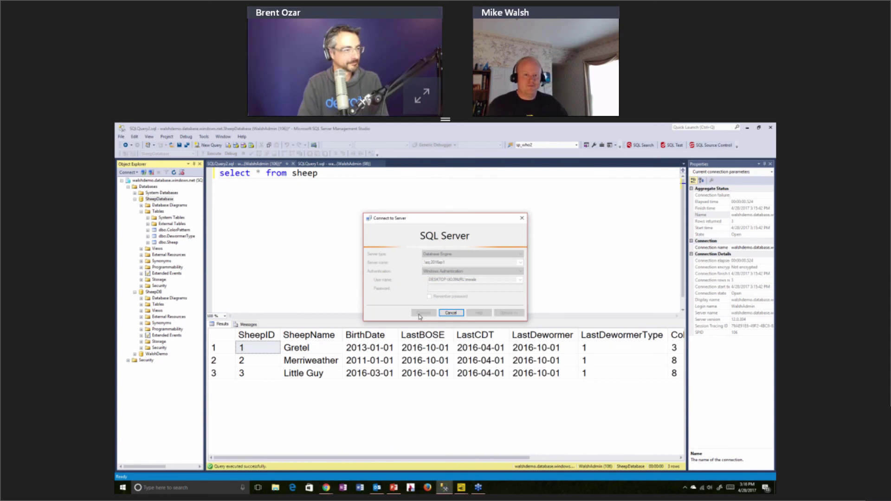
{"action": "left_click", "coordinate": [448, 313]}
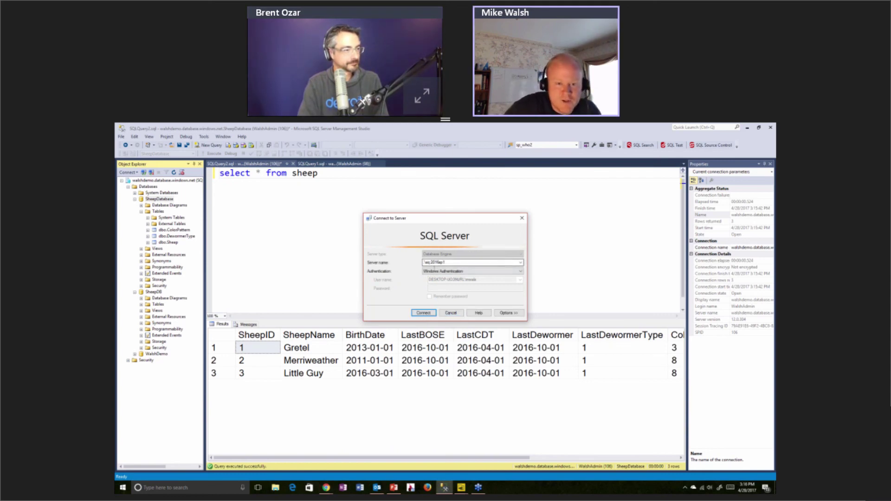
{"action": "key", "text": "End"}
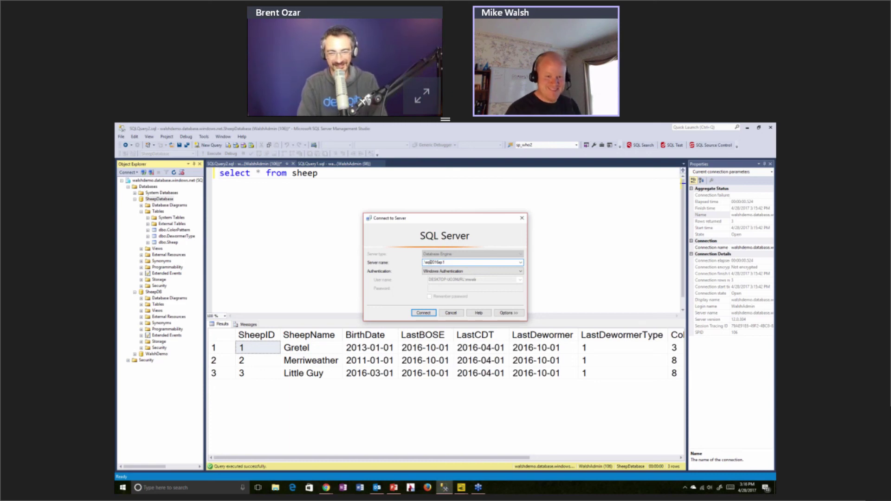
{"action": "left_click", "coordinate": [424, 313]}
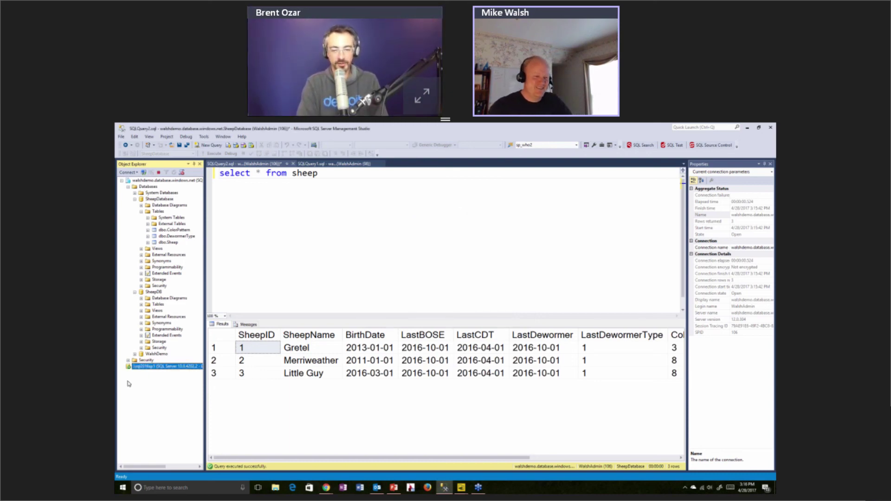
Expand sql2016sp1's Databases and bring up the Tasks menu for SheepDB
{"action": "left_click", "coordinate": [128, 373]}
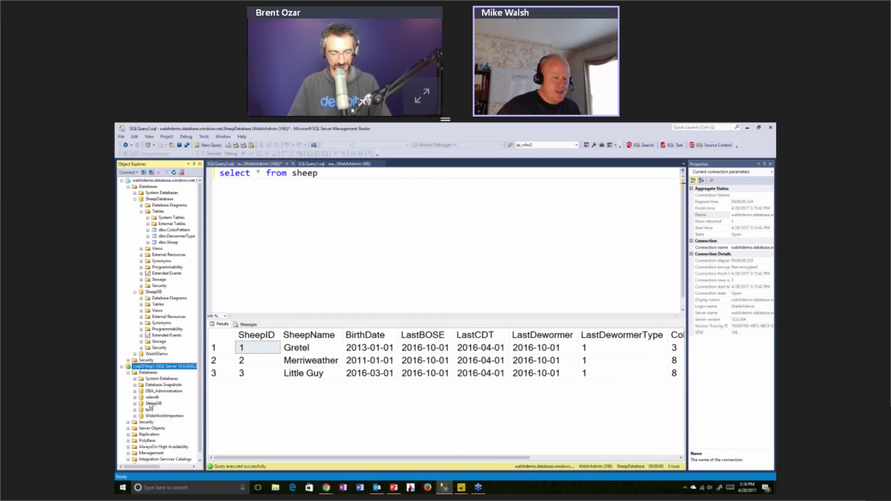
{"action": "right_click", "coordinate": [150, 405]}
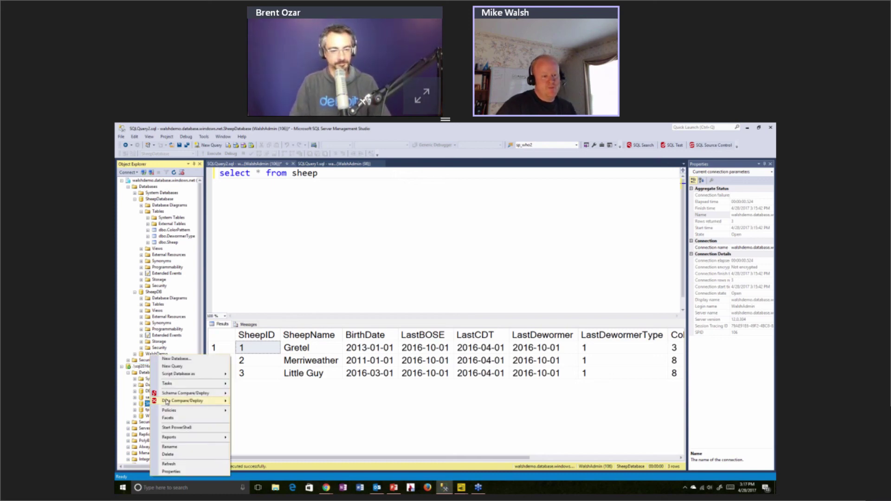
{"action": "mouse_move", "coordinate": [168, 387]}
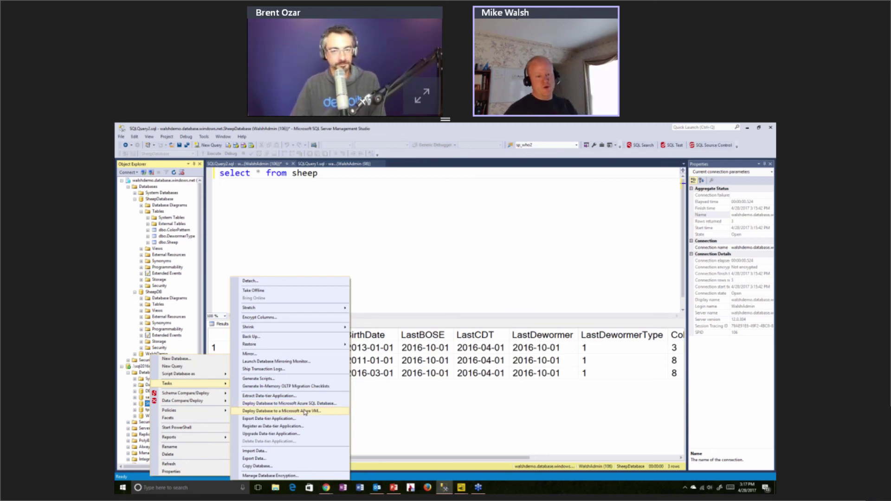
Start Deploy Database to Microsoft Azure SQL Database for SheepDB, targeting the walshdemo Azure server
{"action": "left_click", "coordinate": [307, 403]}
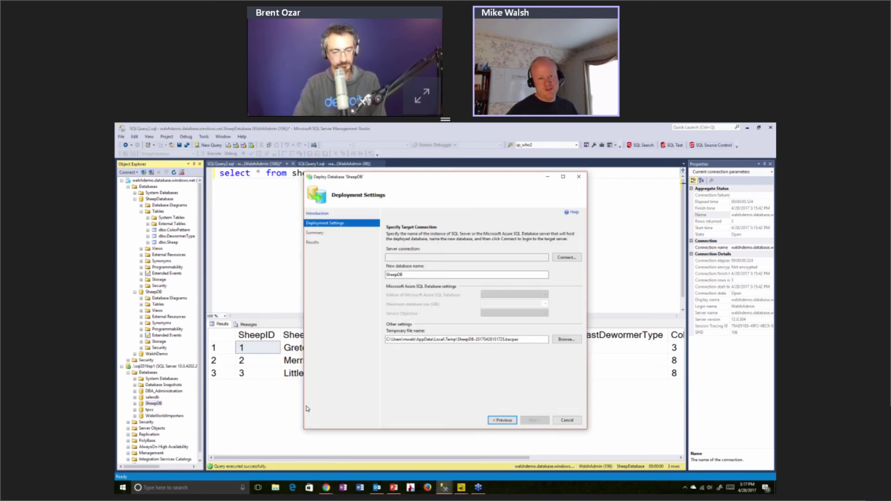
{"action": "left_click", "coordinate": [567, 257]}
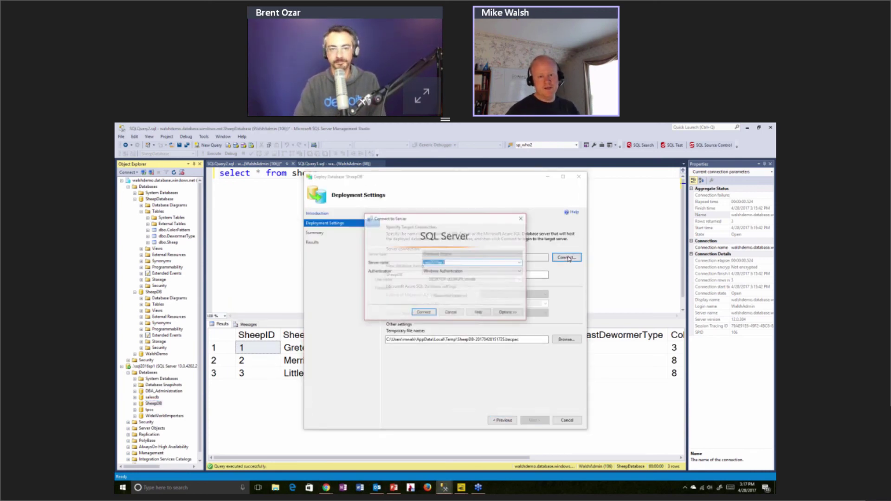
{"action": "left_click", "coordinate": [523, 263]}
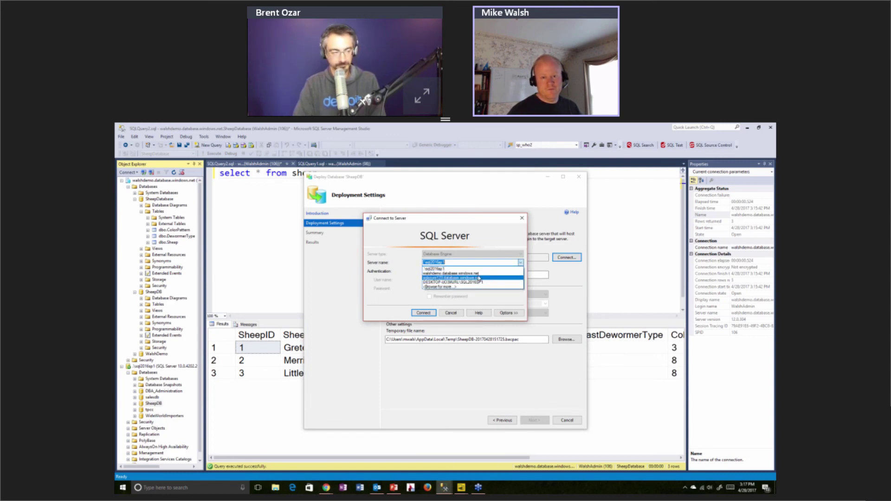
{"action": "left_click", "coordinate": [479, 278]}
{"action": "left_click", "coordinate": [424, 313]}
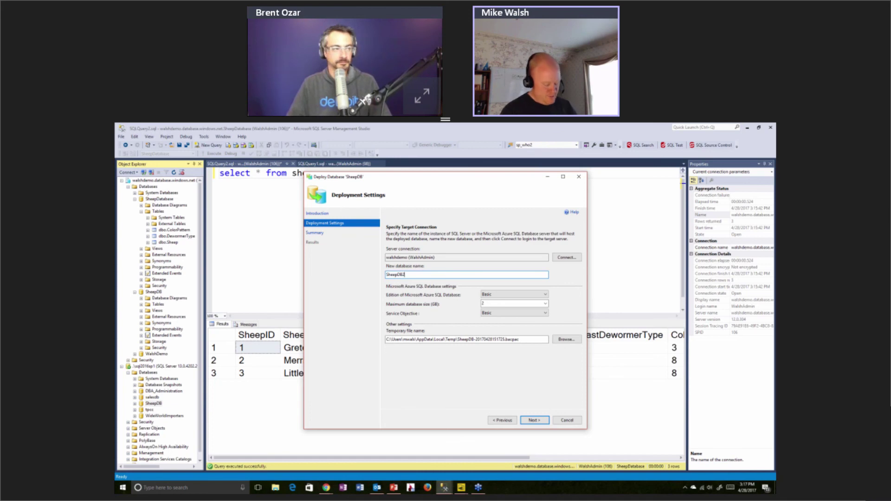
Name the new database SheepDB2ElectricBoogalo, fixing the 'Bugalo' typo
{"action": "type", "text": "lectric"}
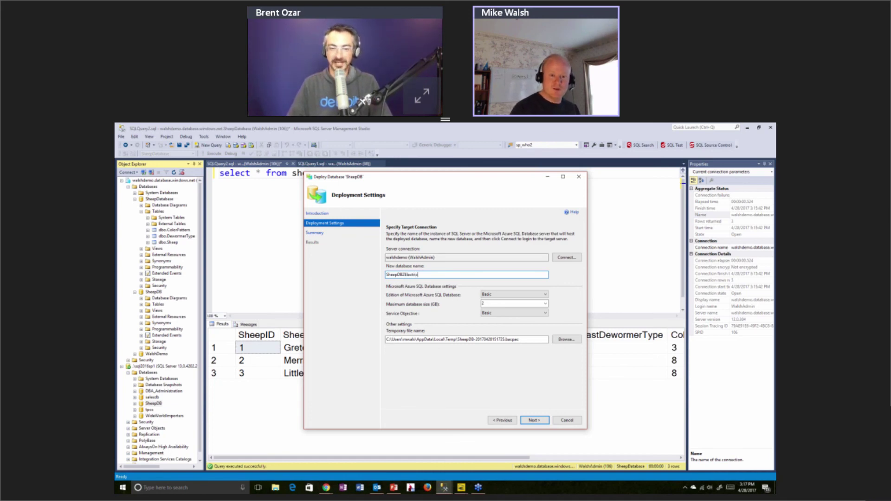
{"action": "type", "text": "Bugalo"}
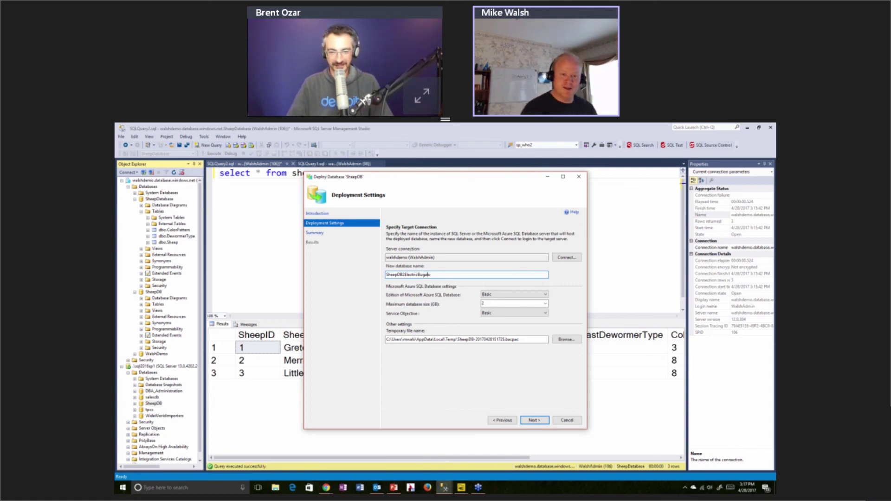
{"action": "left_click", "coordinate": [427, 275]}
{"action": "key", "text": "BackSpace"}
{"action": "type", "text": "oo"}
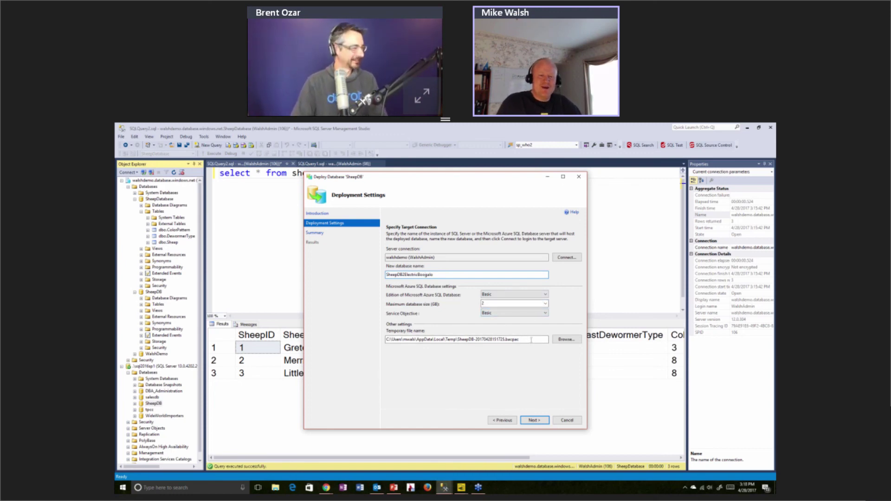
Advance the Deploy Database wizard past the temporary file settings to the Summary page
{"action": "left_click", "coordinate": [480, 343]}
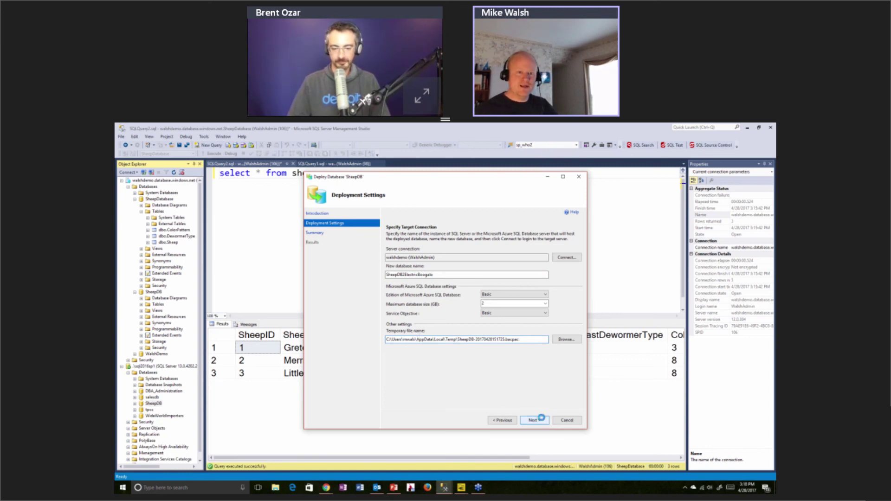
{"action": "left_click", "coordinate": [535, 420]}
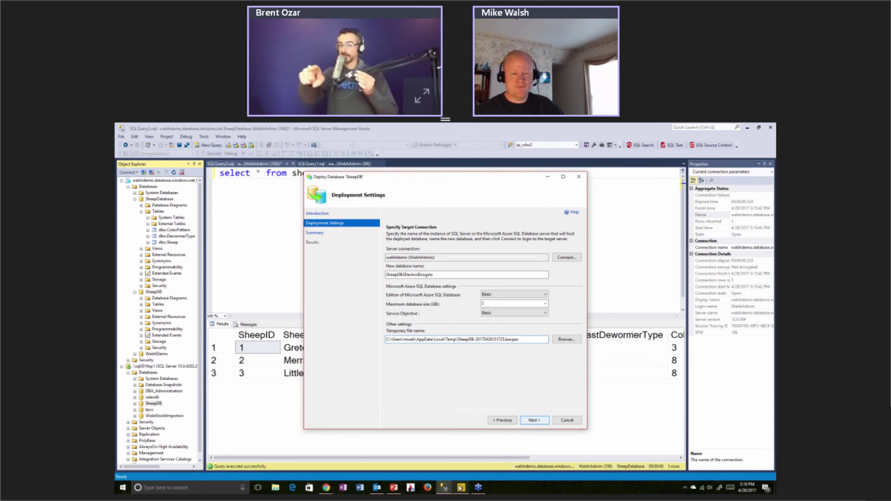
{"action": "mouse_move", "coordinate": [461, 487]}
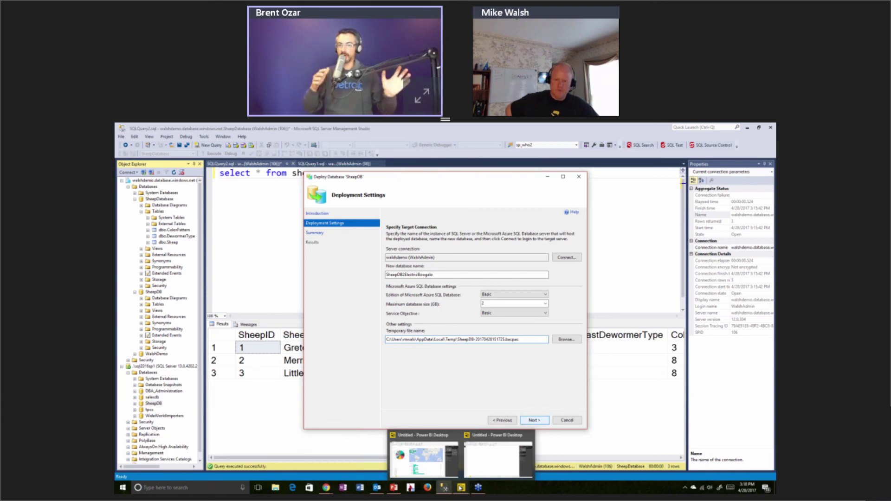
{"action": "key", "text": "Return"}
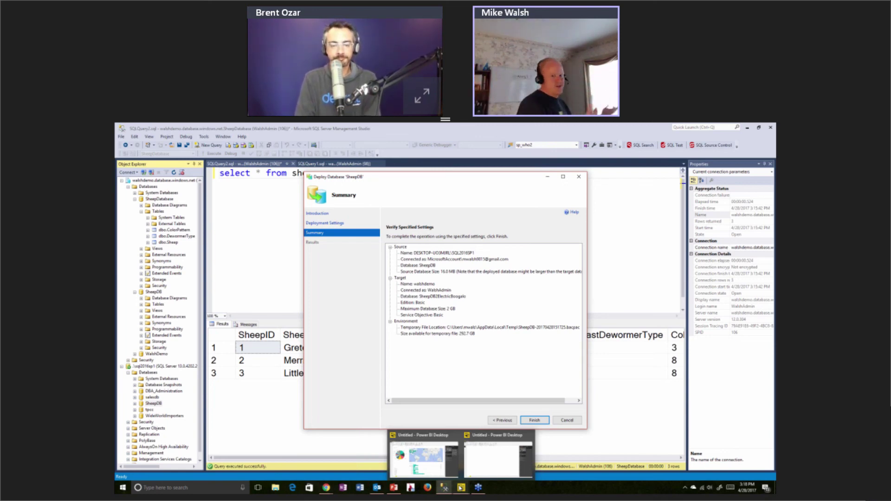
Finish the wizard to begin deploying SheepDB to Azure SQL, then switch to Power BI Desktop
{"action": "left_click", "coordinate": [541, 419]}
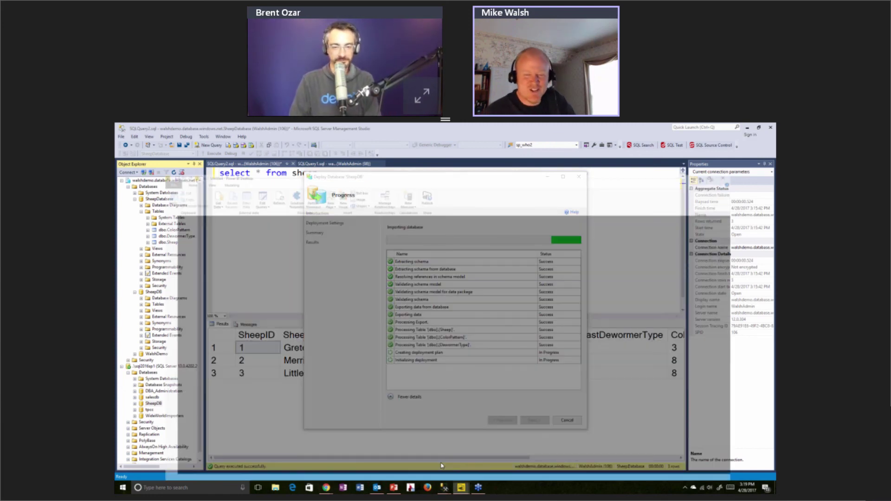
{"action": "left_click", "coordinate": [441, 464]}
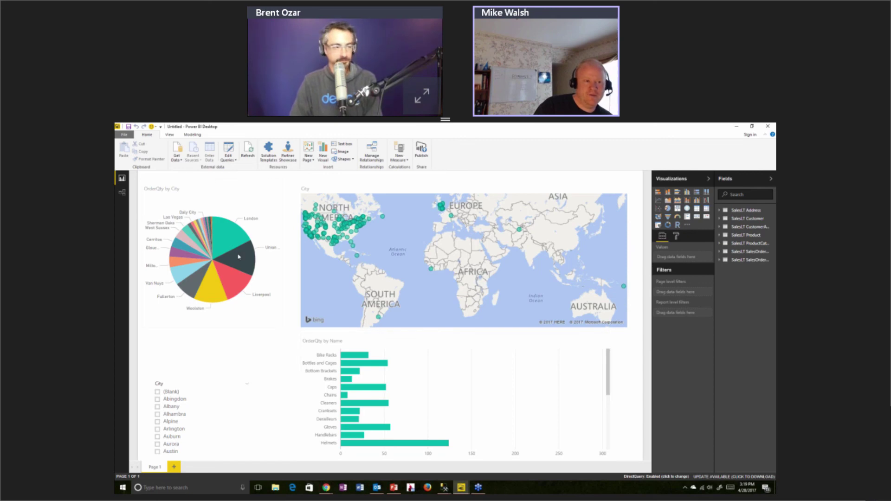
{"action": "left_click", "coordinate": [177, 158]}
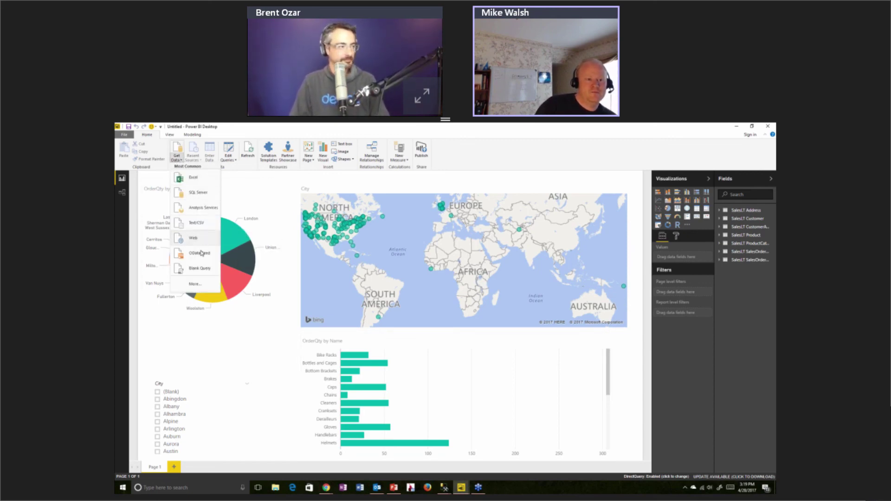
{"action": "left_click", "coordinate": [199, 268]}
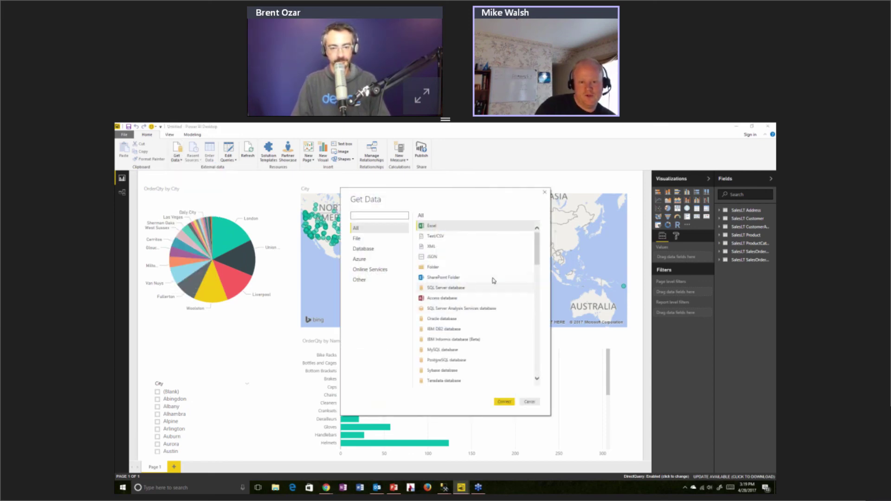
{"action": "scroll", "coordinate": [536, 256], "scroll_direction": "down", "scroll_amount": 4}
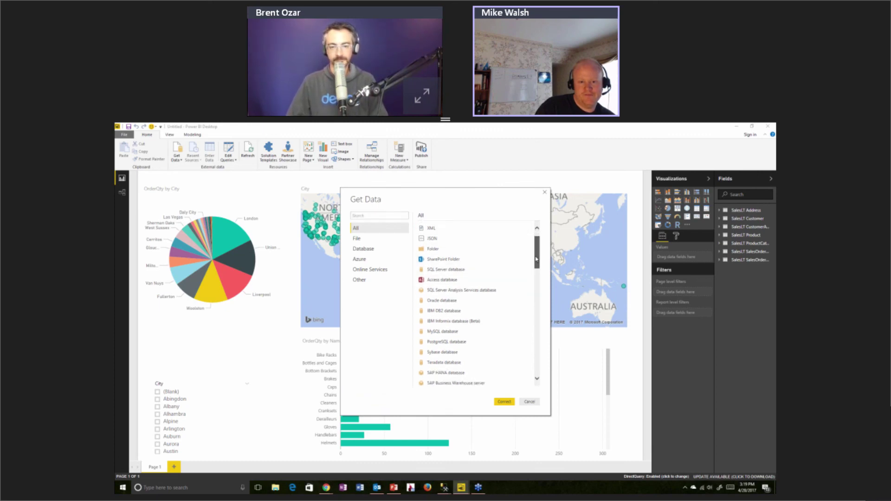
{"action": "left_click", "coordinate": [477, 330]}
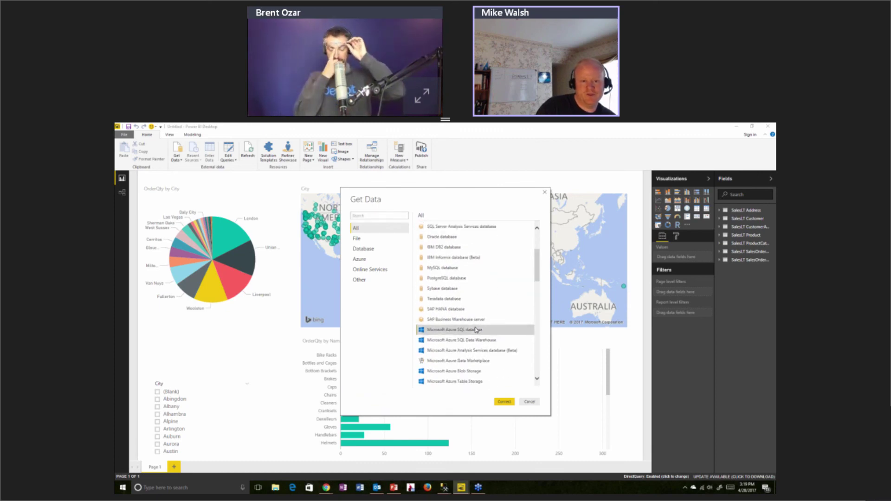
{"action": "left_click", "coordinate": [504, 402]}
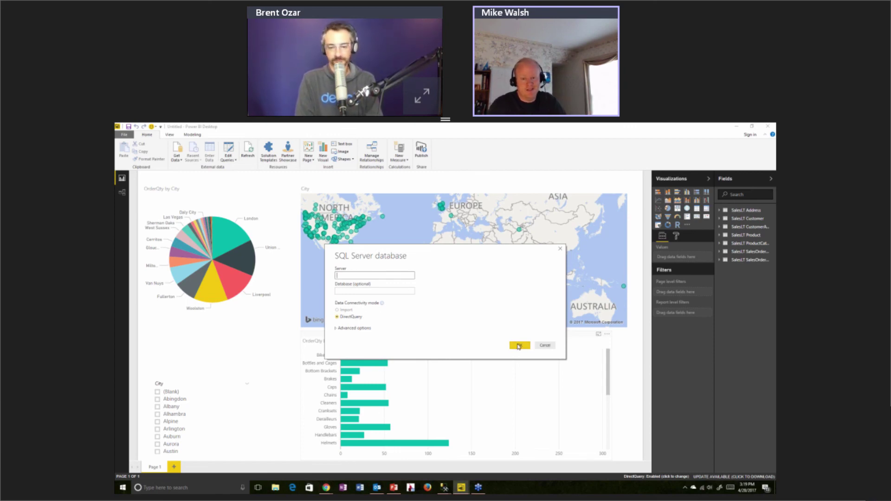
{"action": "left_click", "coordinate": [546, 346]}
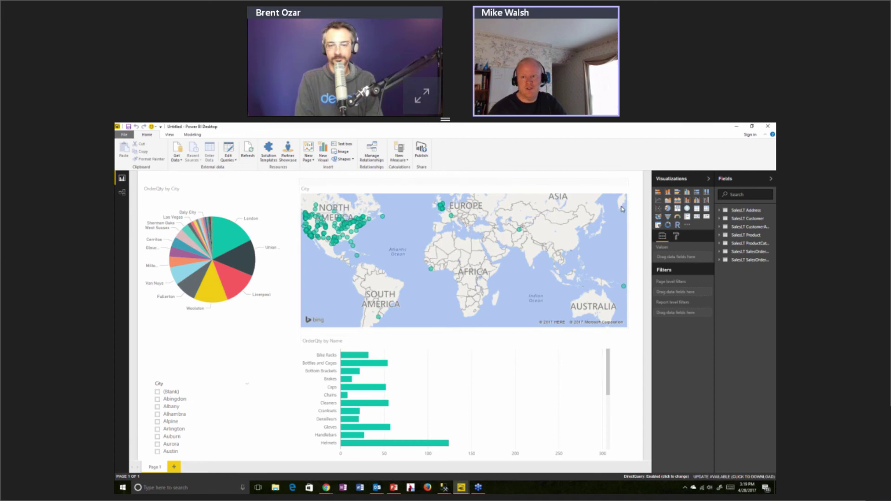
Expand all seven SalesLT tables in the Fields pane, from the sales order tables up to Address
{"action": "left_click", "coordinate": [720, 260]}
{"action": "left_click", "coordinate": [719, 251]}
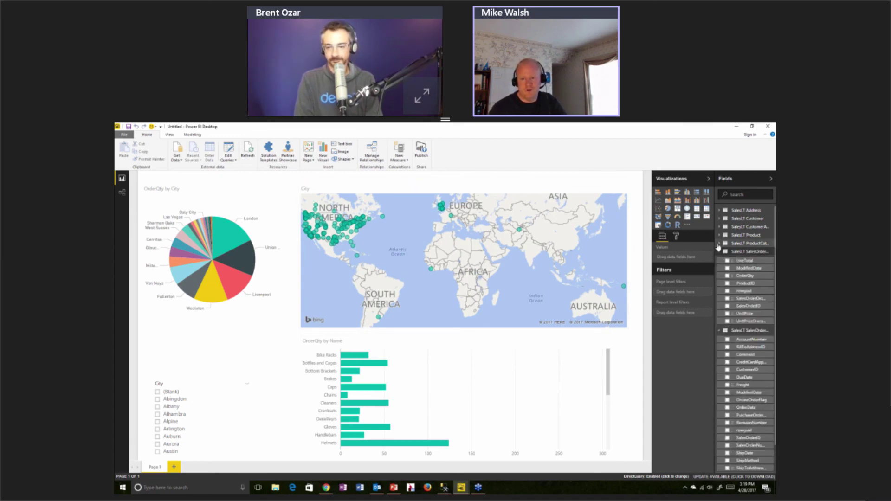
{"action": "left_click", "coordinate": [719, 244]}
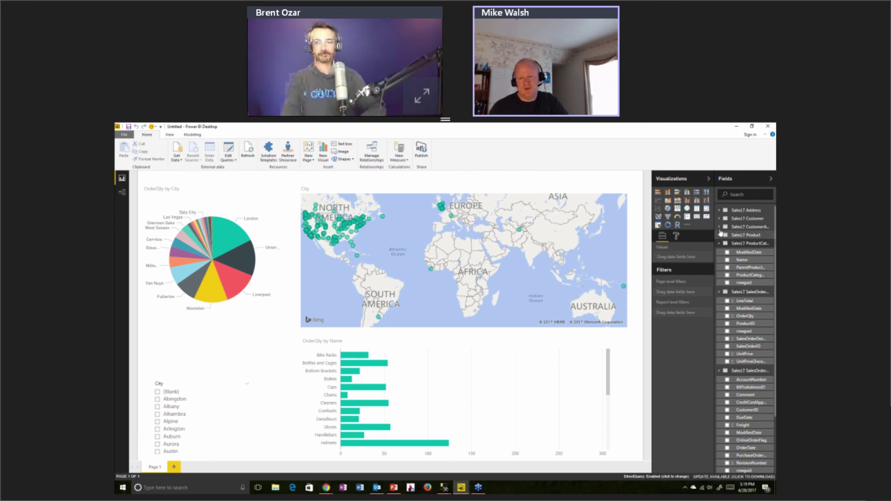
{"action": "left_click", "coordinate": [719, 235]}
{"action": "left_click", "coordinate": [719, 226]}
{"action": "left_click", "coordinate": [719, 218]}
{"action": "left_click", "coordinate": [719, 210]}
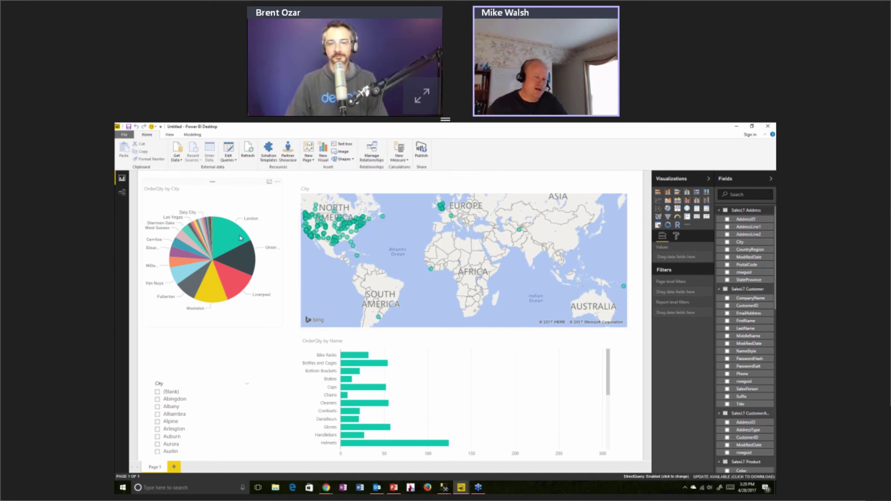
{"action": "mouse_move", "coordinate": [222, 227]}
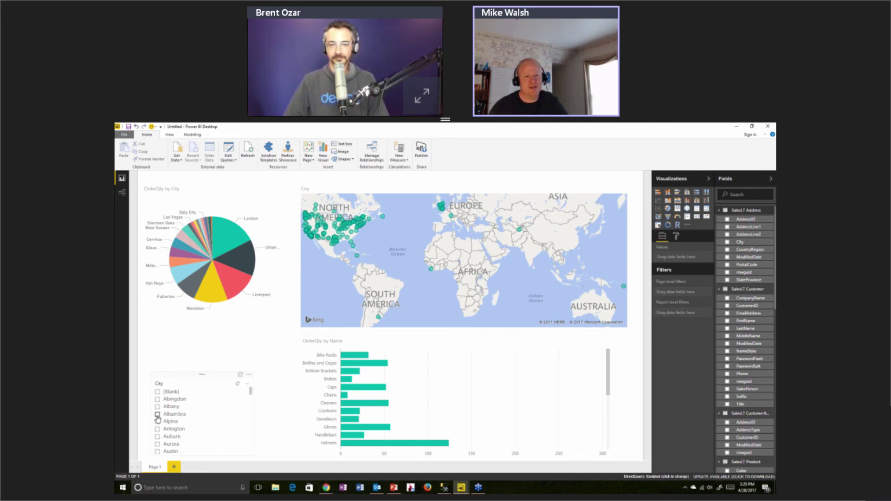
Toggle an Alhambra slicer filter and a London pie highlight, then highlight the West African map point
{"action": "left_click", "coordinate": [158, 415]}
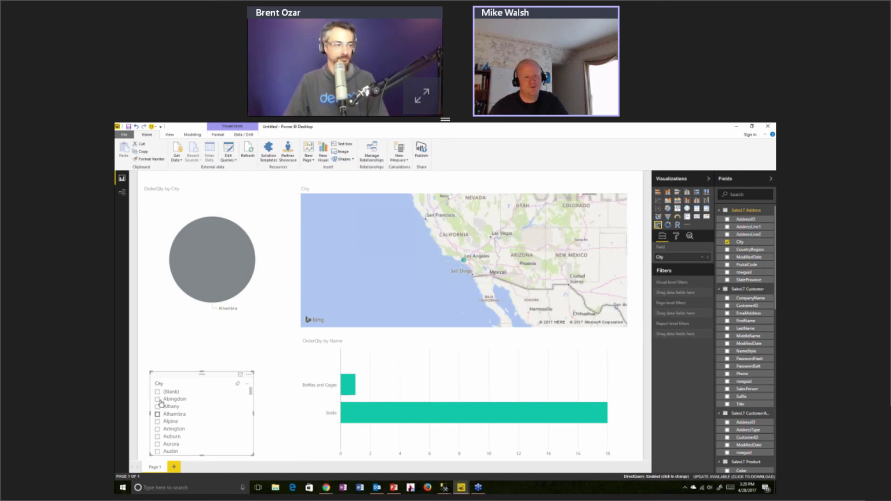
{"action": "left_click", "coordinate": [158, 414]}
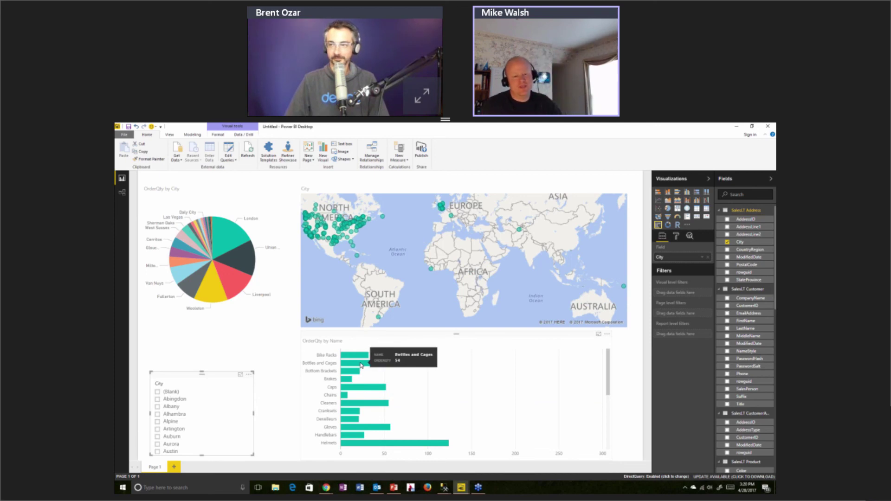
{"action": "left_click", "coordinate": [235, 244]}
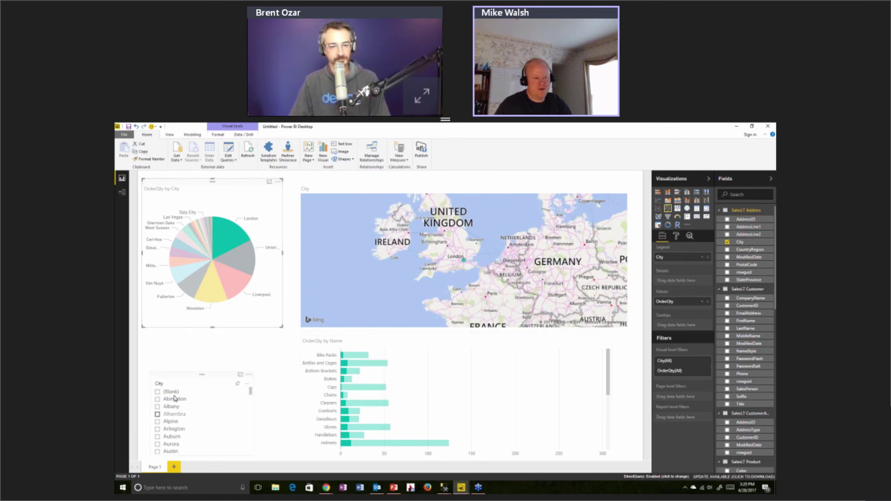
{"action": "left_click", "coordinate": [223, 238]}
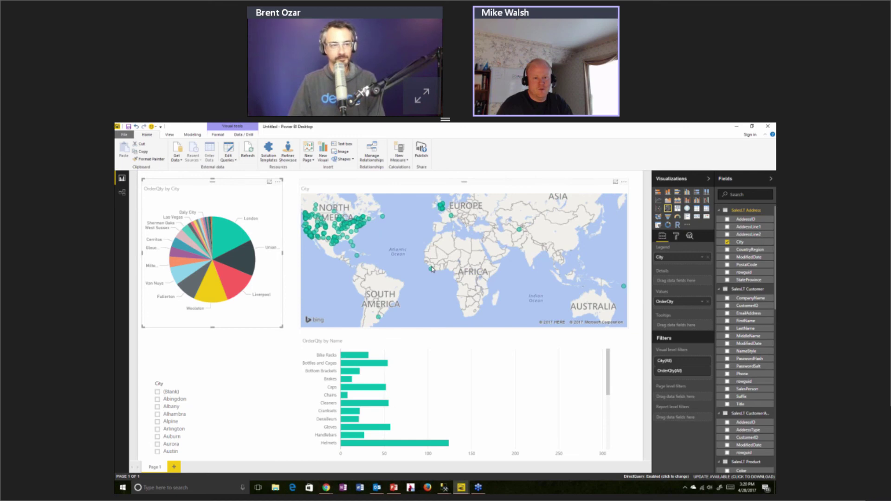
{"action": "left_click", "coordinate": [431, 270]}
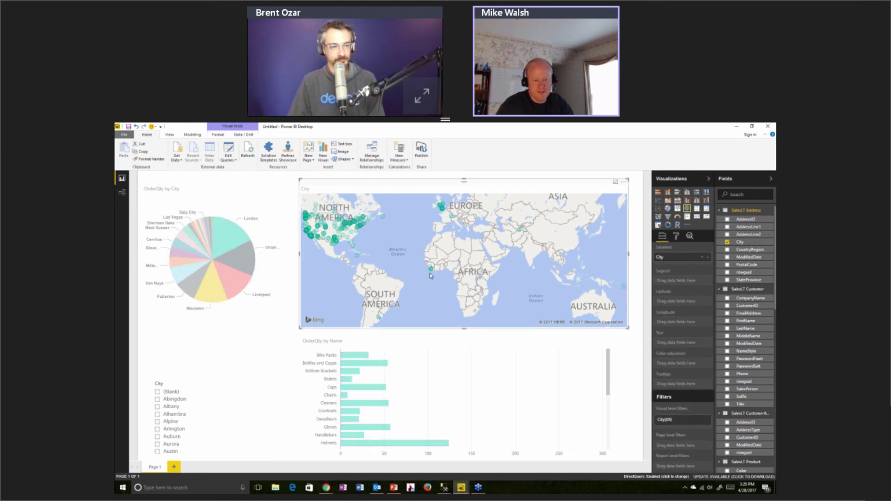
{"action": "mouse_move", "coordinate": [601, 355]}
{"action": "left_mouse_down"}
{"action": "mouse_move", "coordinate": [600, 404]}
{"action": "mouse_move", "coordinate": [602, 358]}
{"action": "left_mouse_up"}
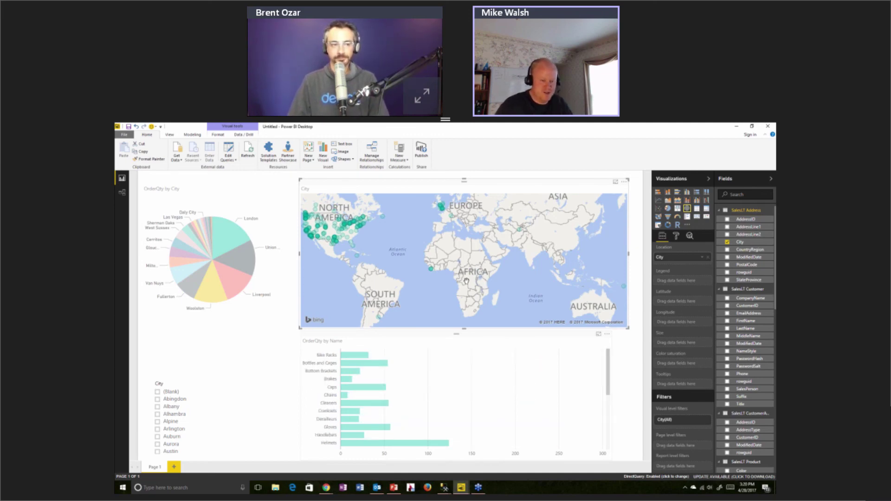
Deselect the map so the city pie, world map and product bars show full data
{"action": "left_click", "coordinate": [276, 341]}
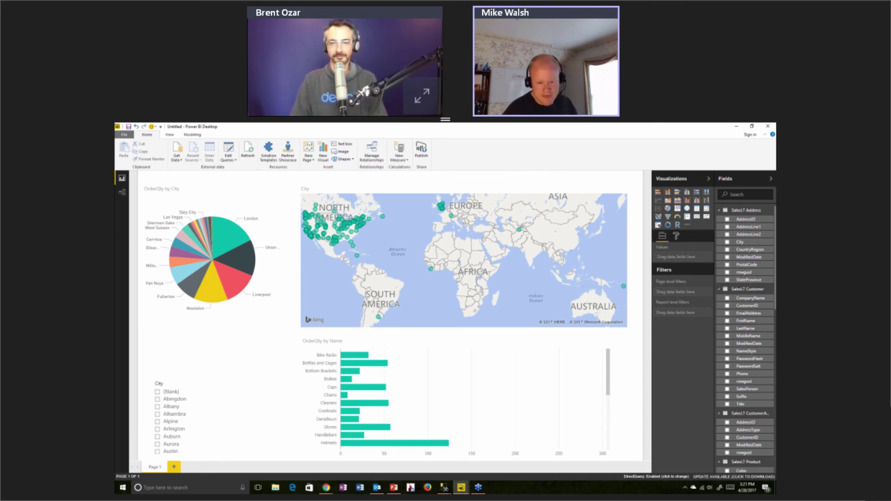
Return to the Deploy Database 'SheepDB' wizard and scroll its Results to confirm each export and import step succeeded
{"action": "mouse_move", "coordinate": [445, 488]}
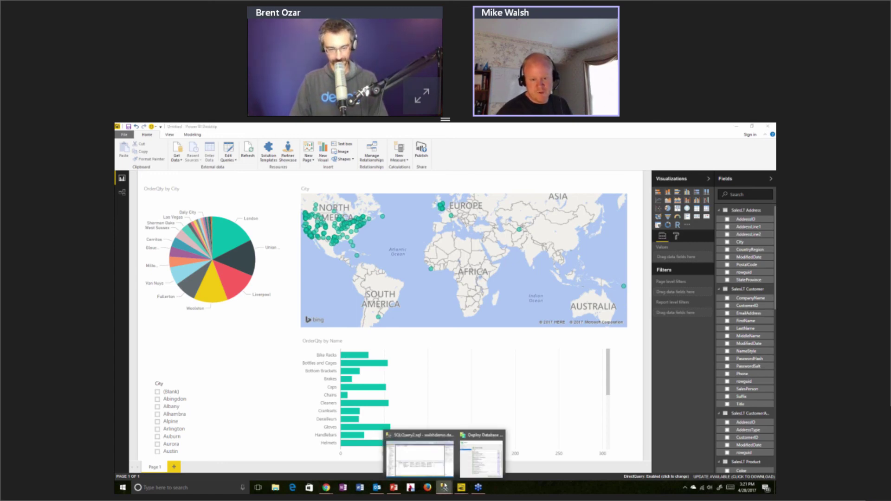
{"action": "left_click", "coordinate": [483, 458]}
{"action": "left_click_drag", "start_coordinate": [577, 324], "coordinate": [575, 363]}
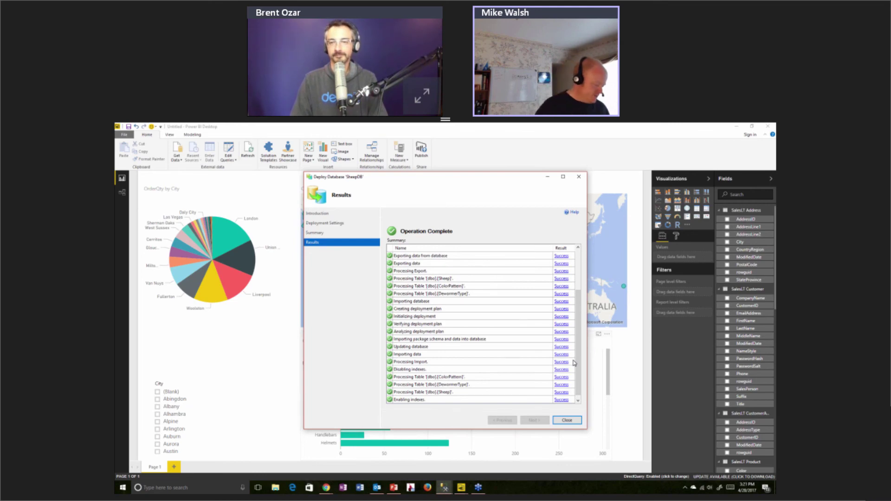
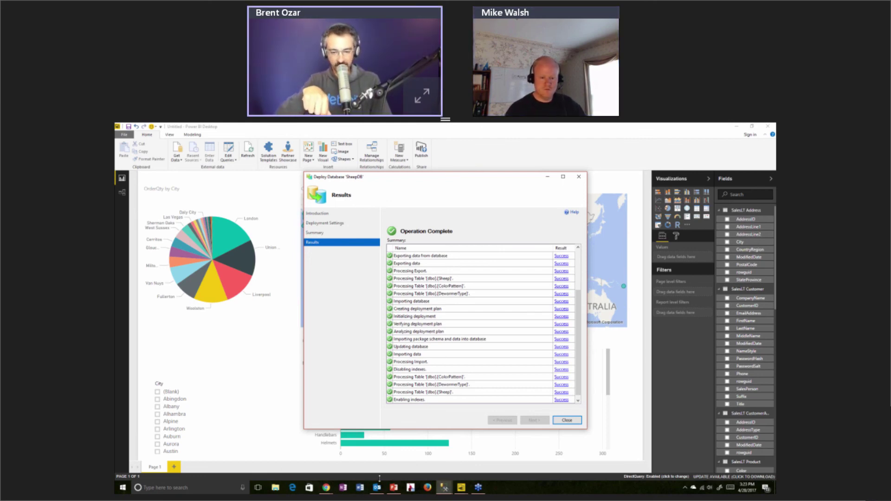
Switch to the PowerPoint deck showing the Resources slide from the taskbar
{"action": "mouse_move", "coordinate": [394, 491]}
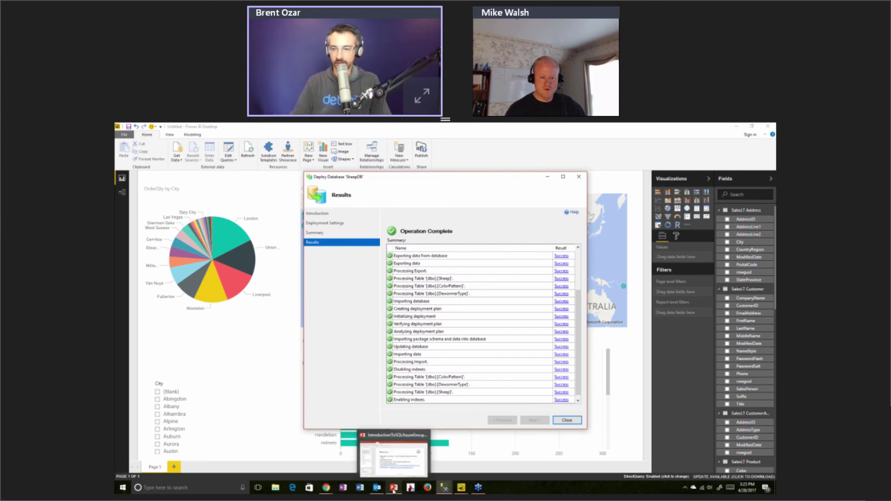
{"action": "left_click", "coordinate": [393, 488]}
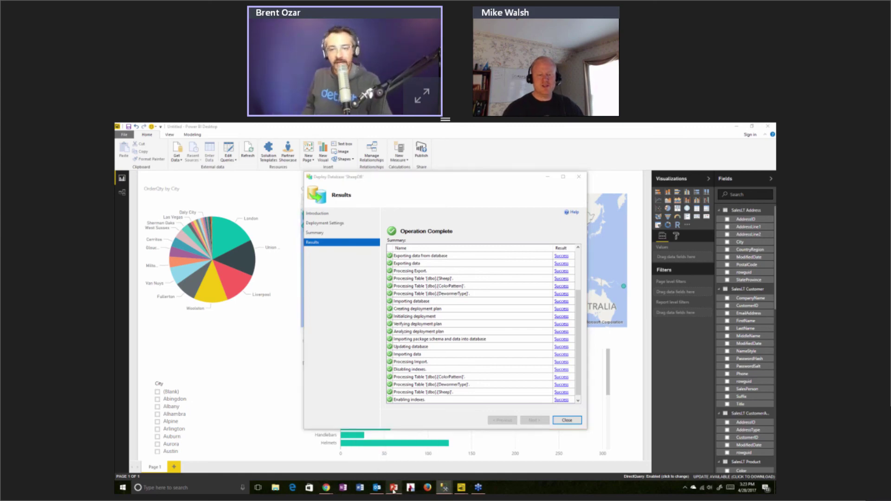